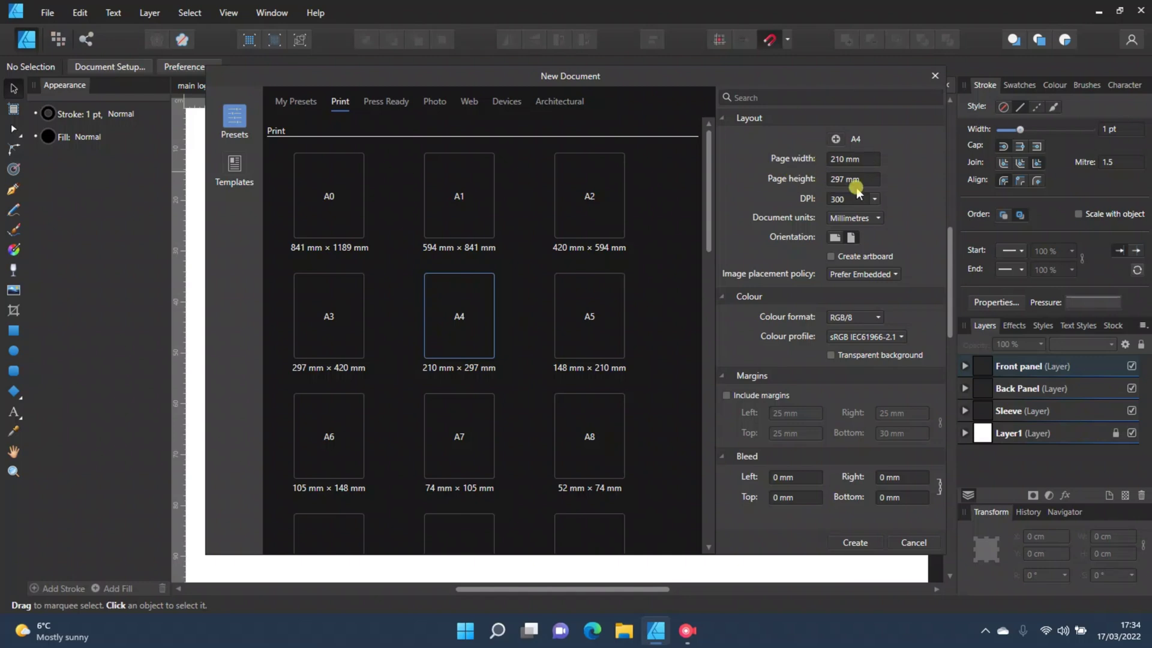
# Step: Create a new document with an artboard, using centimetres, a page width of 19 cm and a height of 27.7 cm
pyautogui.click(871, 219)
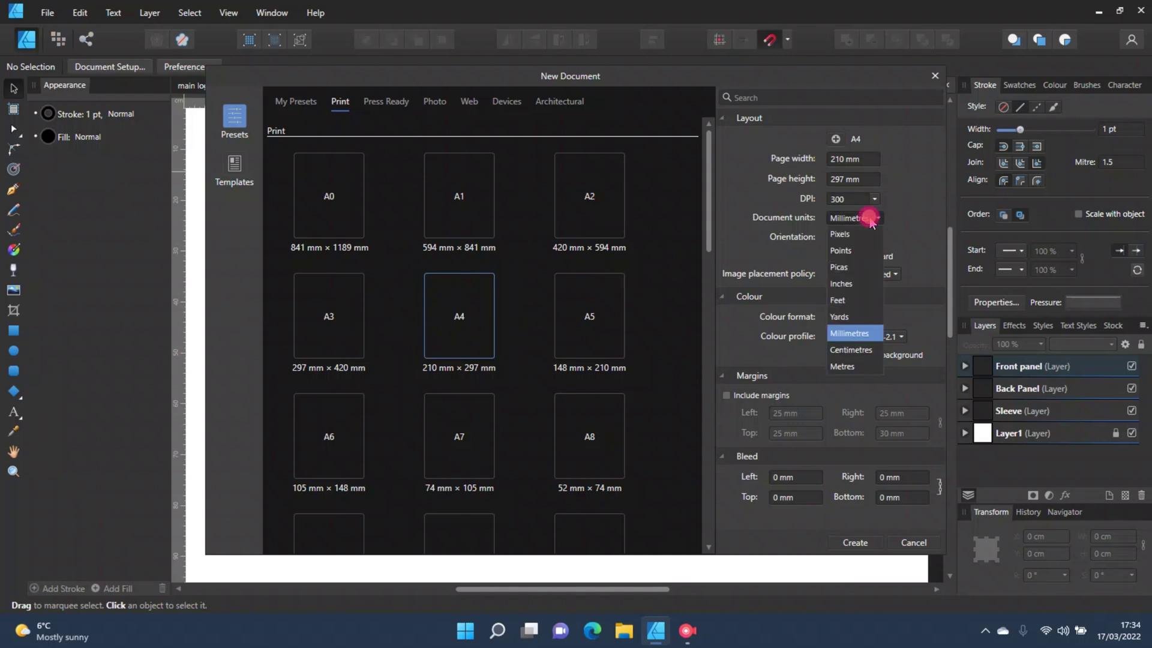
pyautogui.click(864, 337)
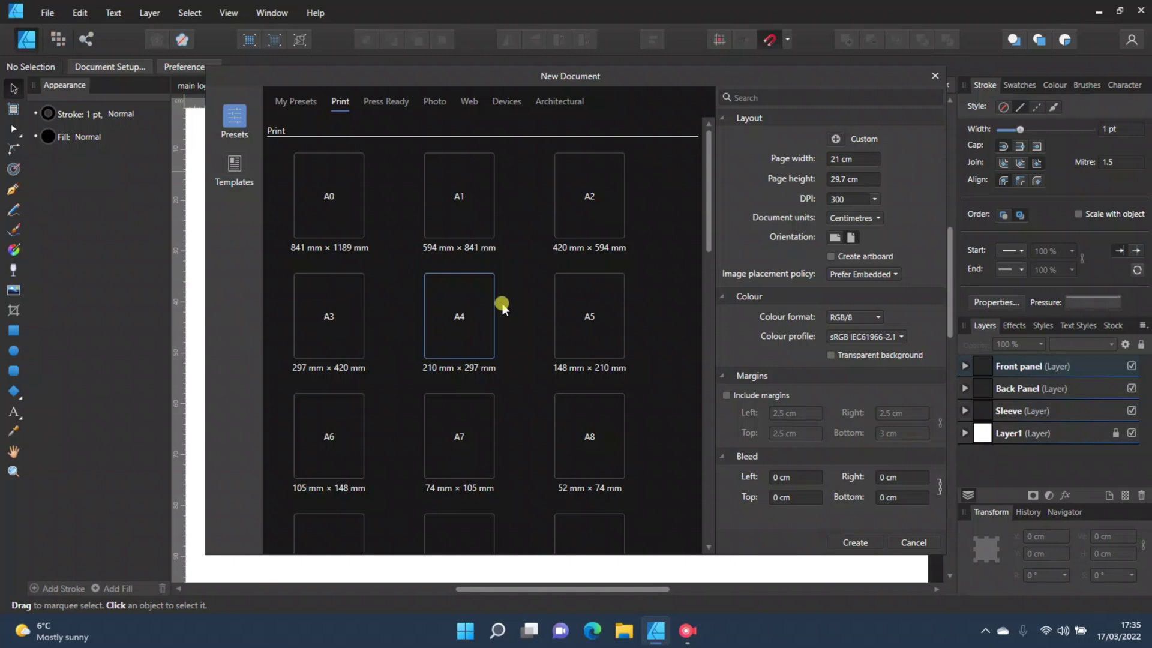
pyautogui.click(835, 159)
pyautogui.write('21')
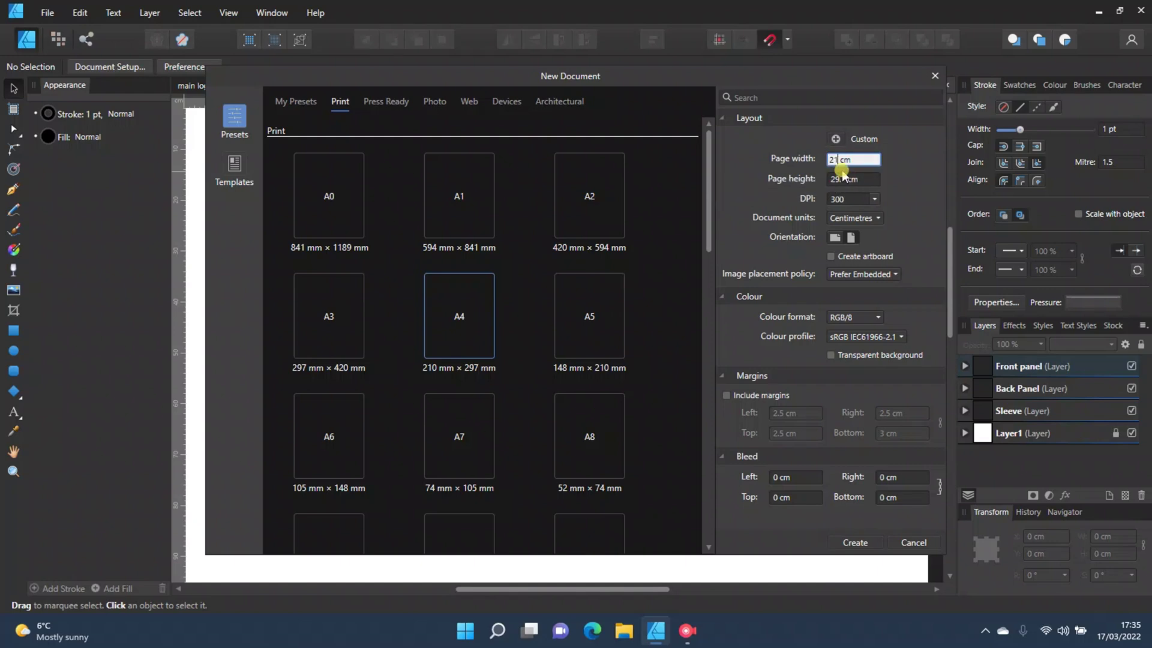
pyautogui.click(841, 179)
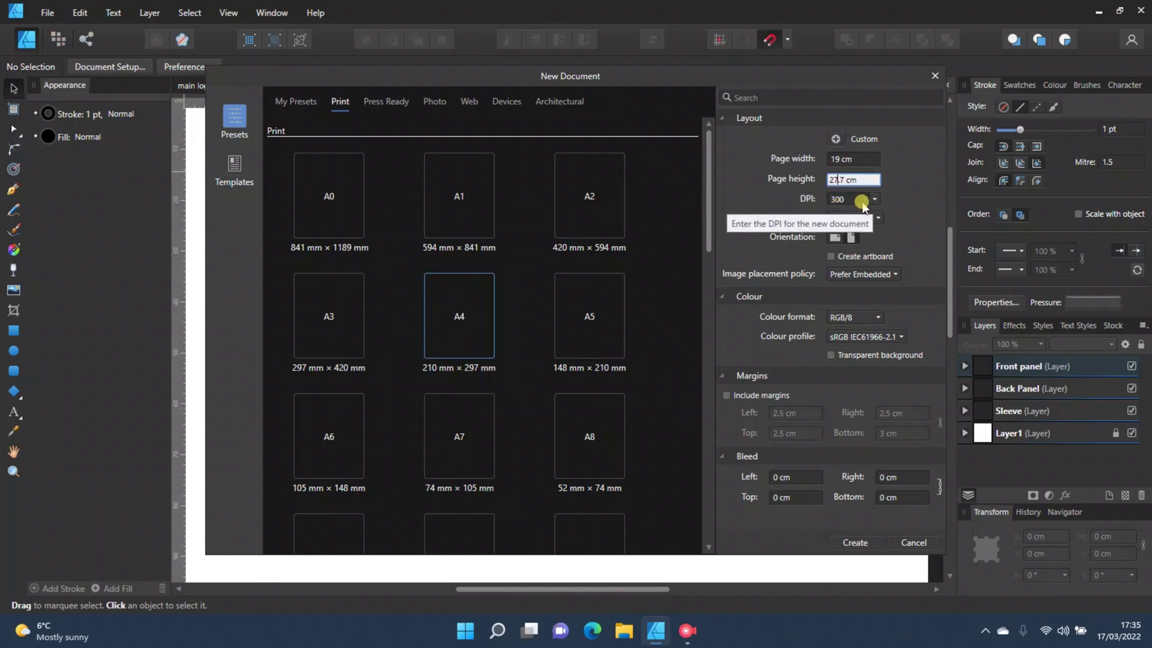
pyautogui.click(831, 257)
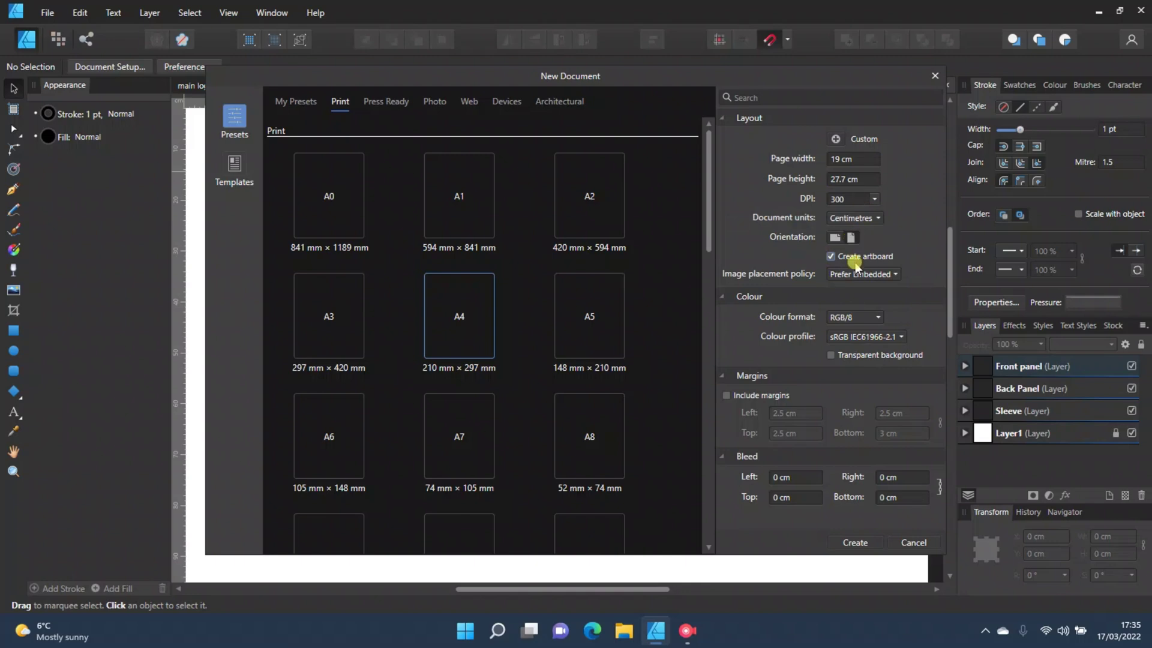
pyautogui.click(842, 543)
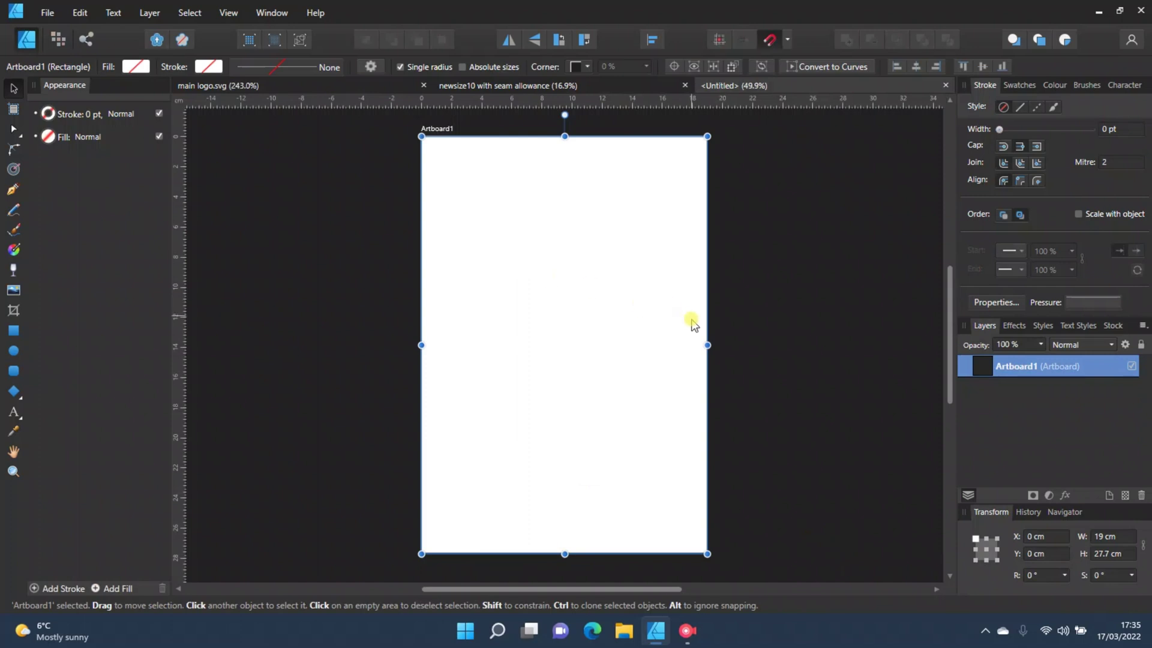
# Step: Trace a closed rectangular outline around the artboard's four corners with the Pen tool
pyautogui.moveTo(618, 589); pyautogui.dragTo(748, 570)
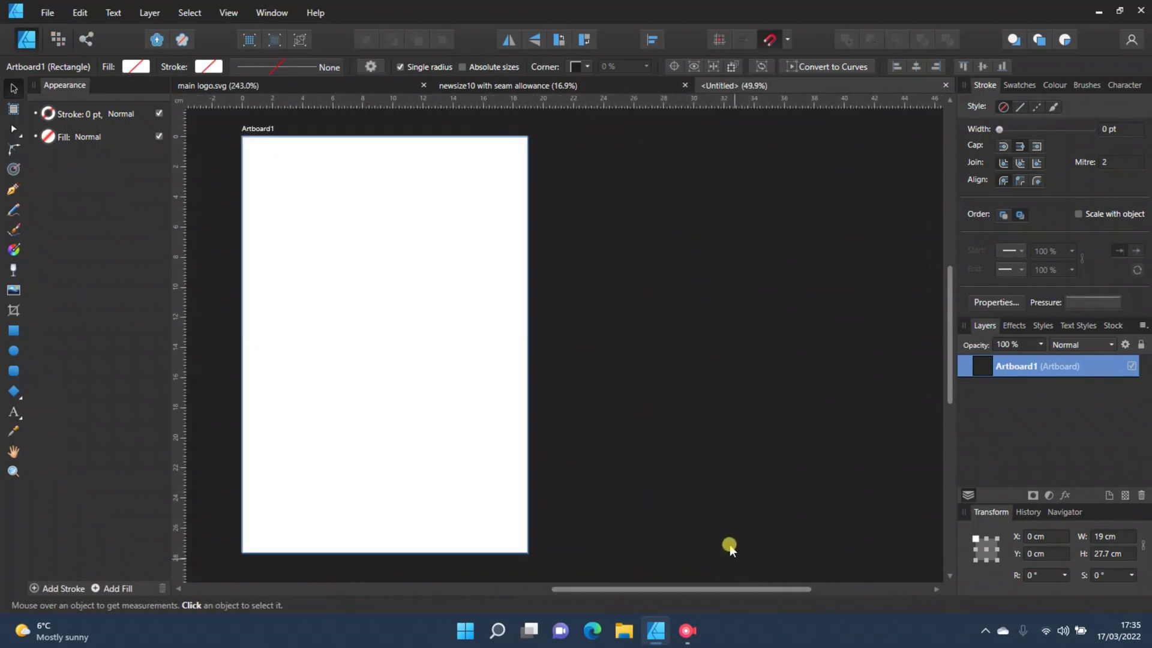
pyautogui.keyDown('ctrl'); pyautogui.scroll(-2, 730, 545); pyautogui.keyUp('ctrl')
pyautogui.scroll(-2, 722, 484)
pyautogui.keyDown('ctrl'); pyautogui.scroll(1, 718, 481); pyautogui.keyUp('ctrl')
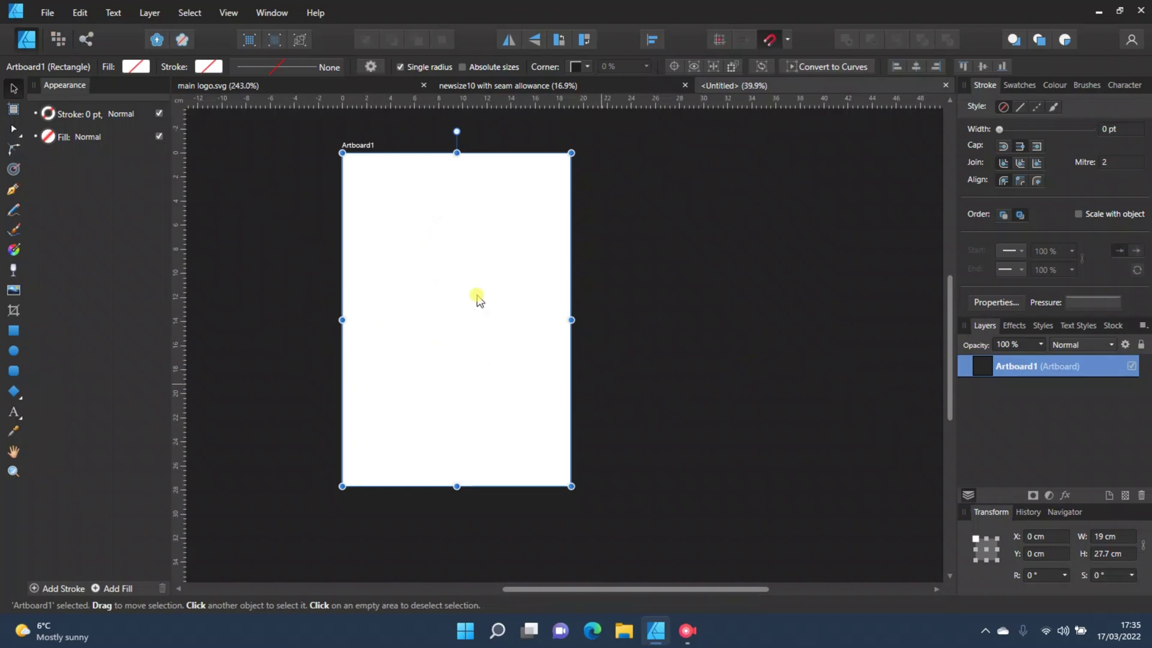
pyautogui.click(259, 313)
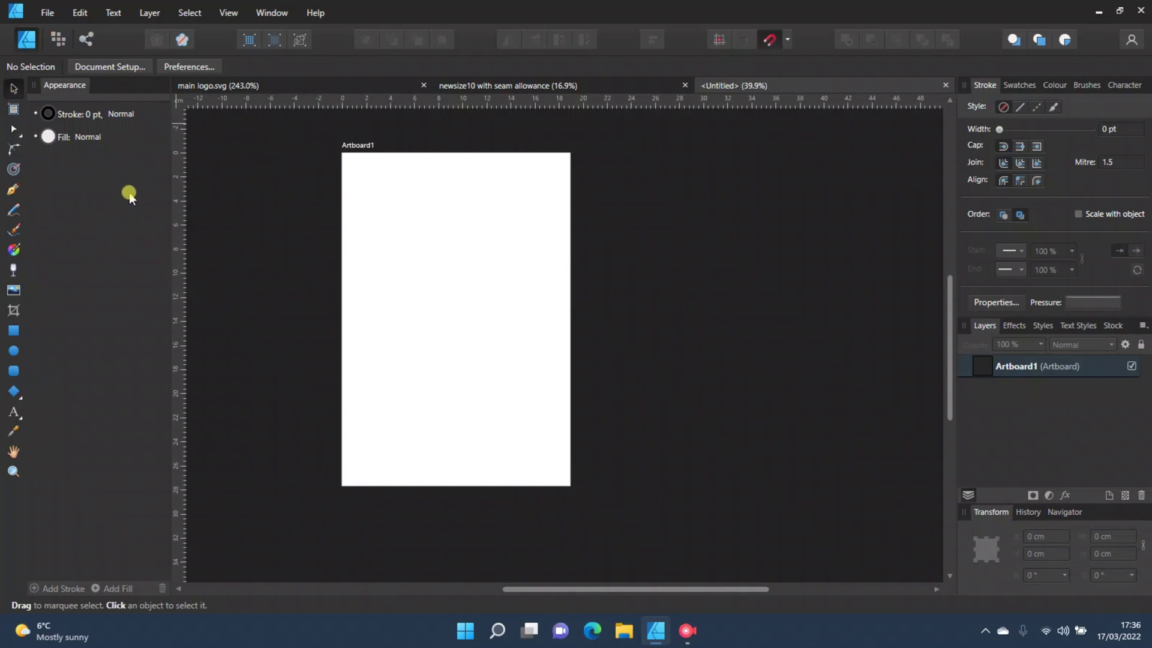
pyautogui.click(15, 190)
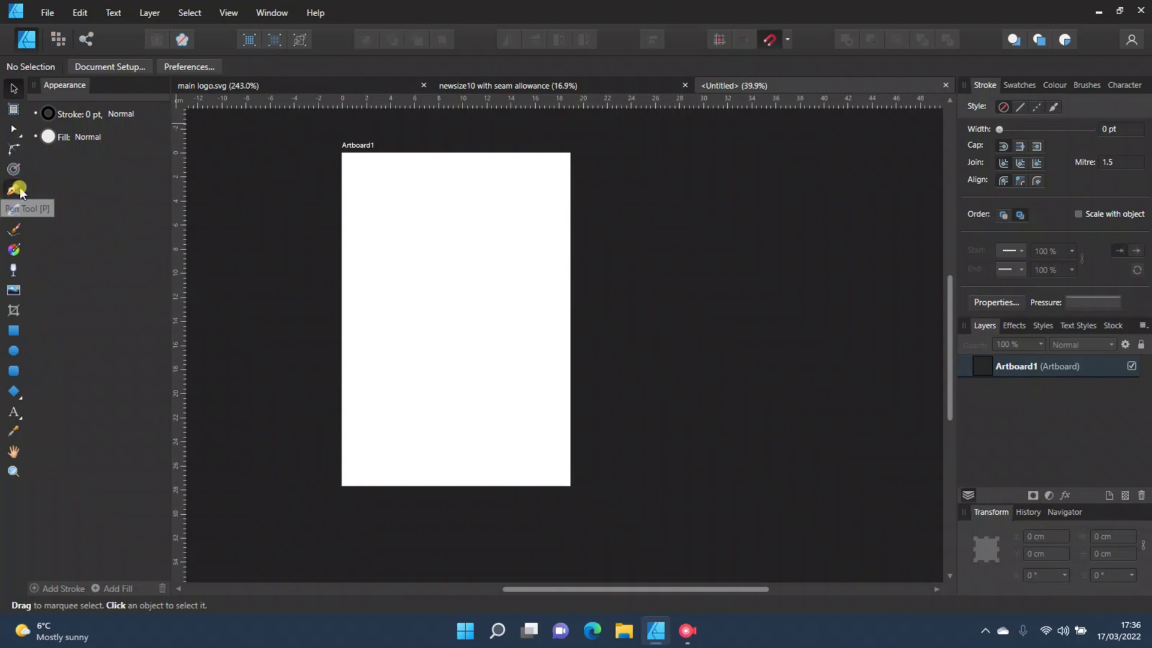
pyautogui.click(343, 154)
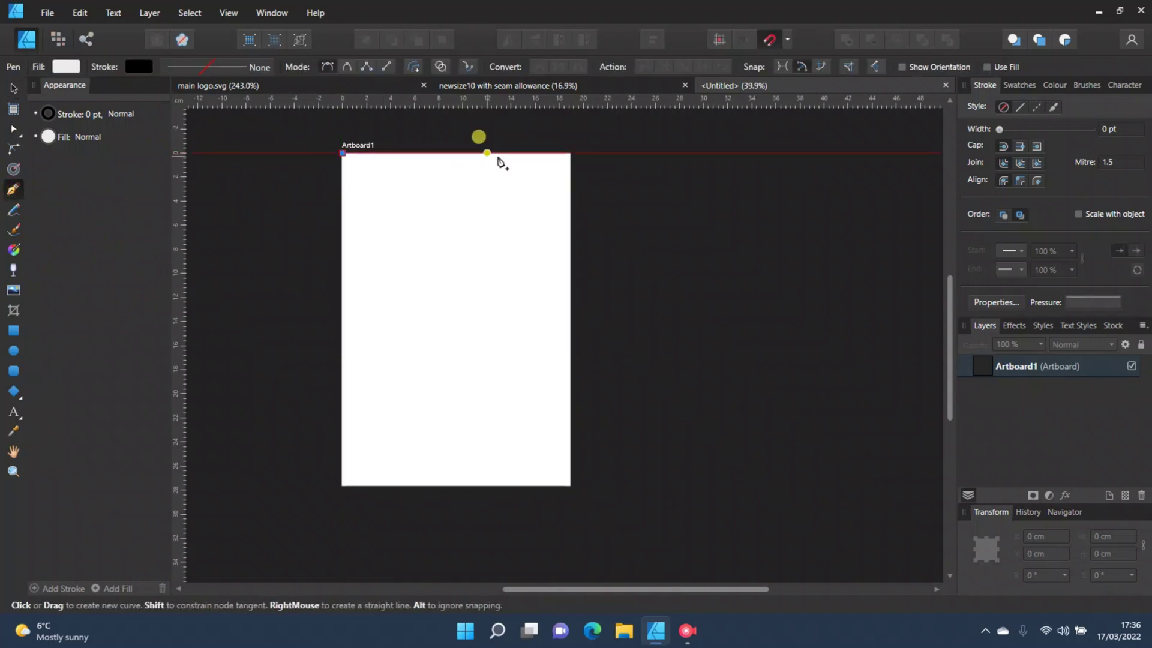
pyautogui.click(571, 153)
pyautogui.click(571, 486)
pyautogui.click(343, 486)
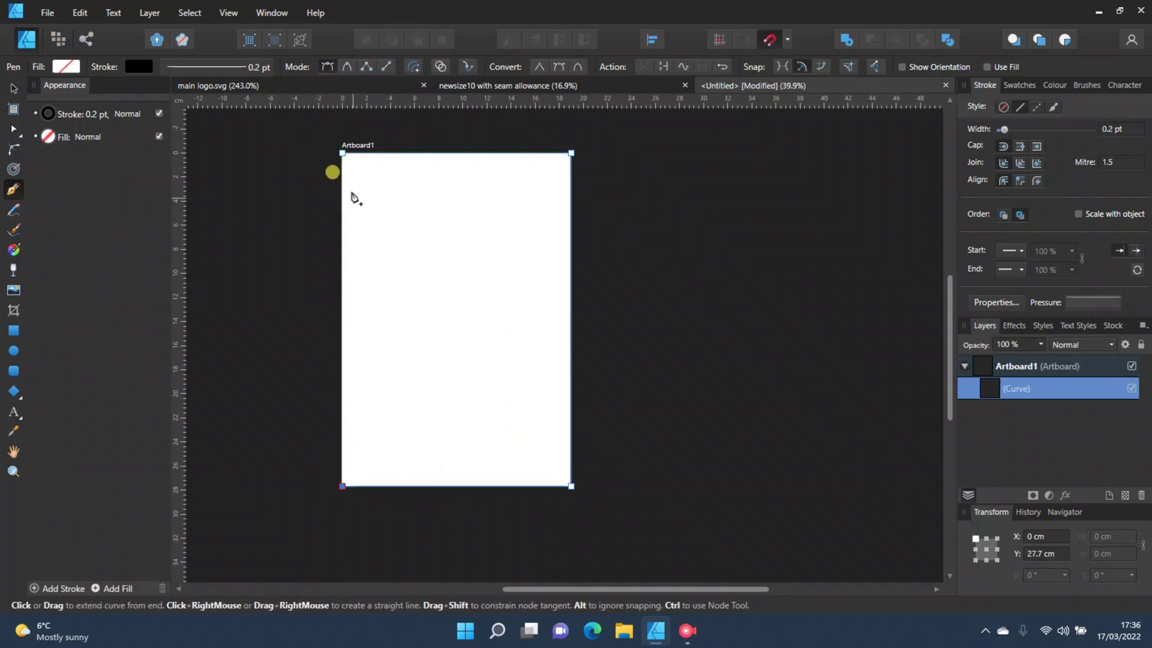
pyautogui.click(343, 154)
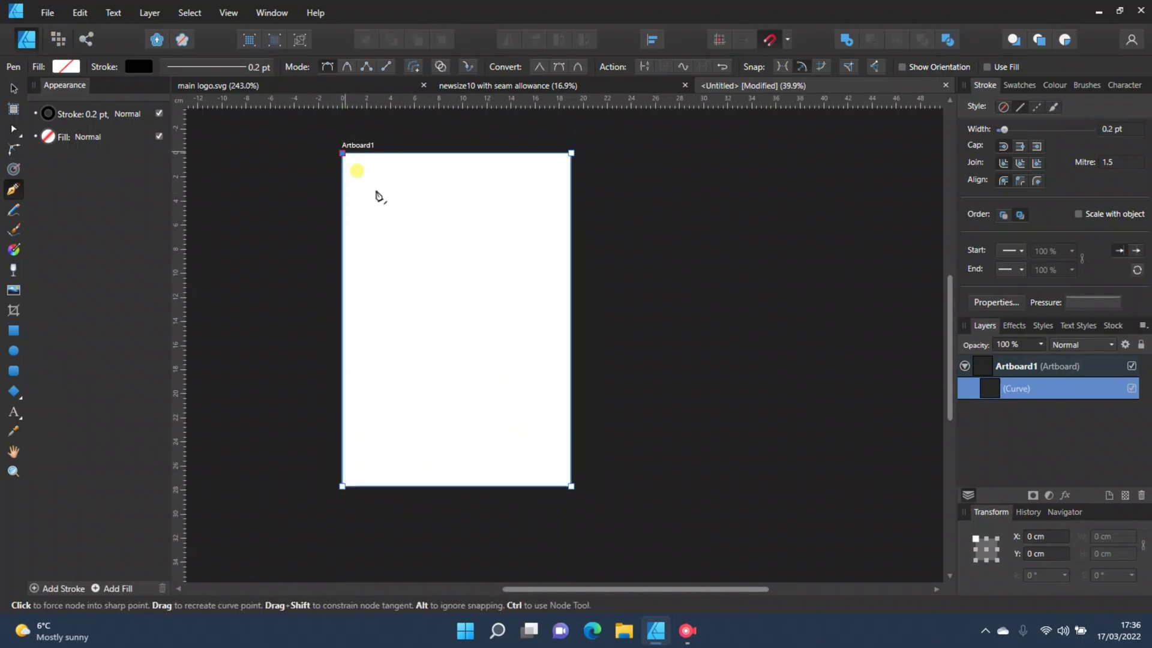
# Step: Set the stroke width of the rectangular outline to 1 pt
pyautogui.click(13, 88)
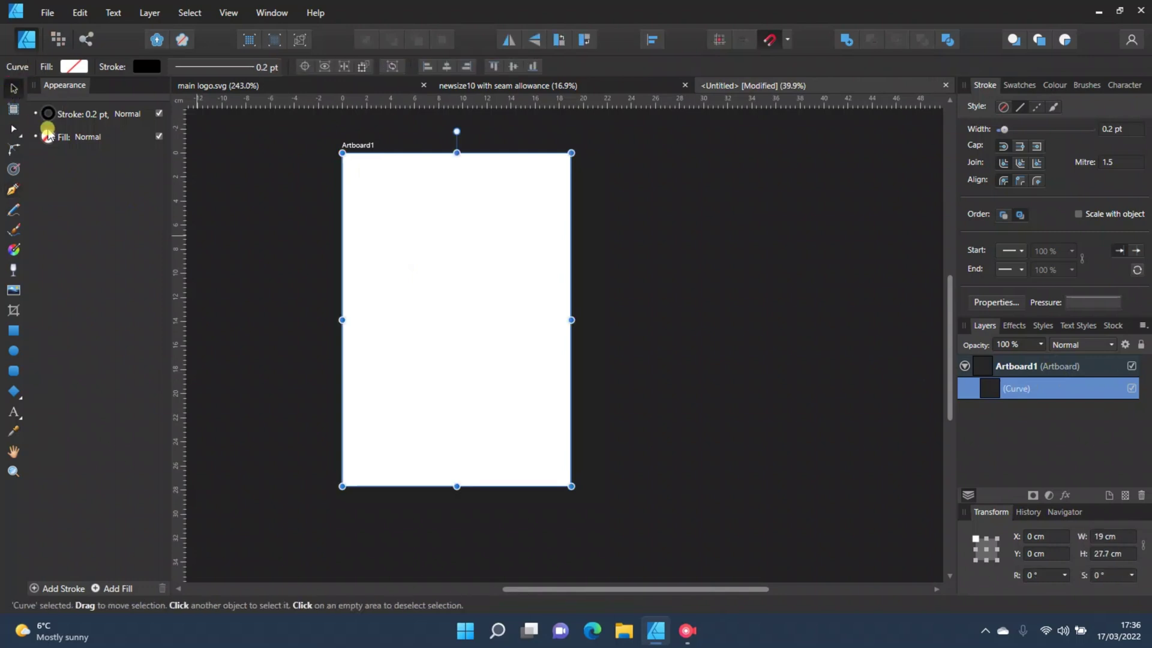
pyautogui.click(91, 114)
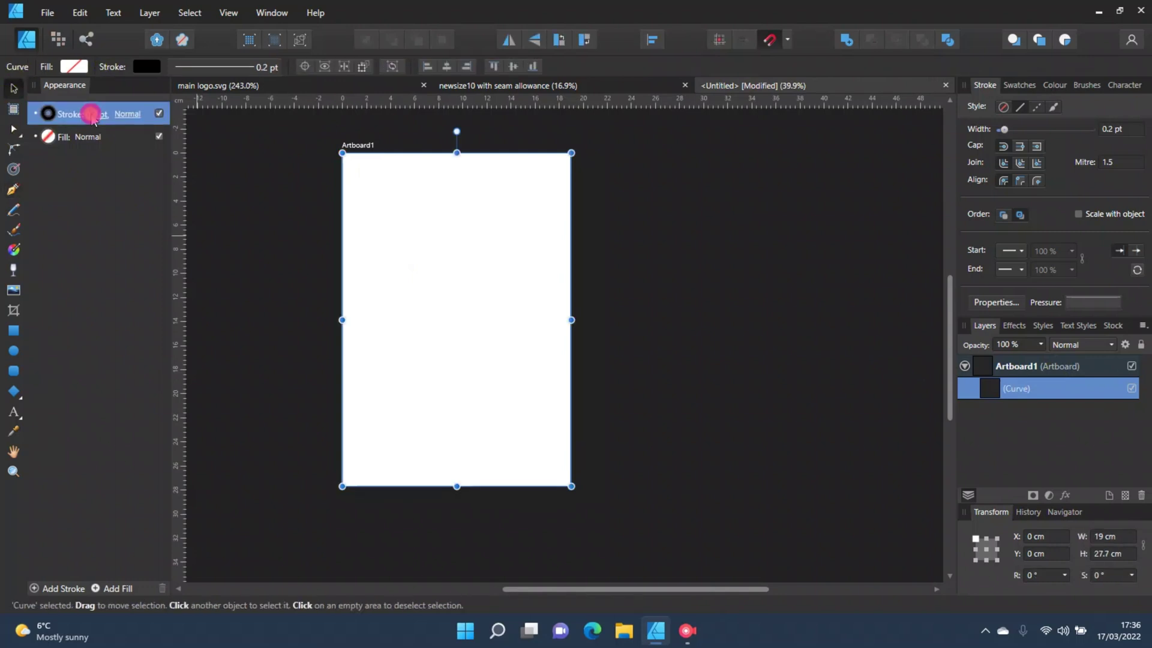
pyautogui.click(140, 161)
pyautogui.write('1')
pyautogui.press('Return')
pyautogui.click(134, 388)
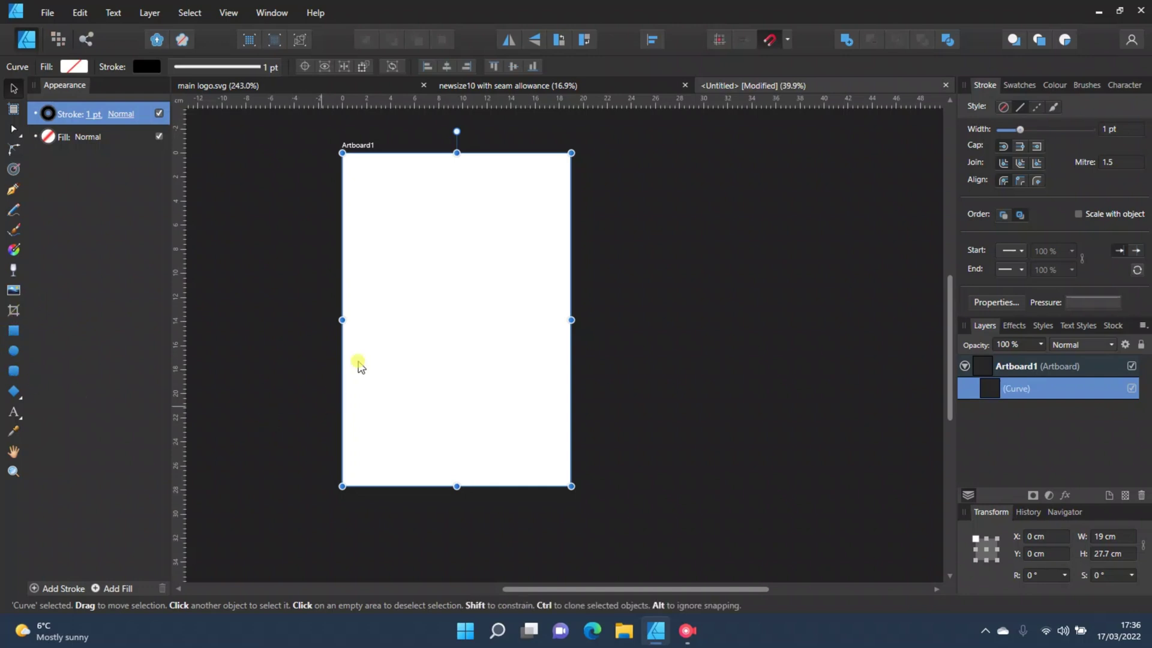
# Step: Draw a diamond measuring 2.54 cm wide and 2.54 cm high on the artboard with the Diamond Tool
pyautogui.click(14, 393)
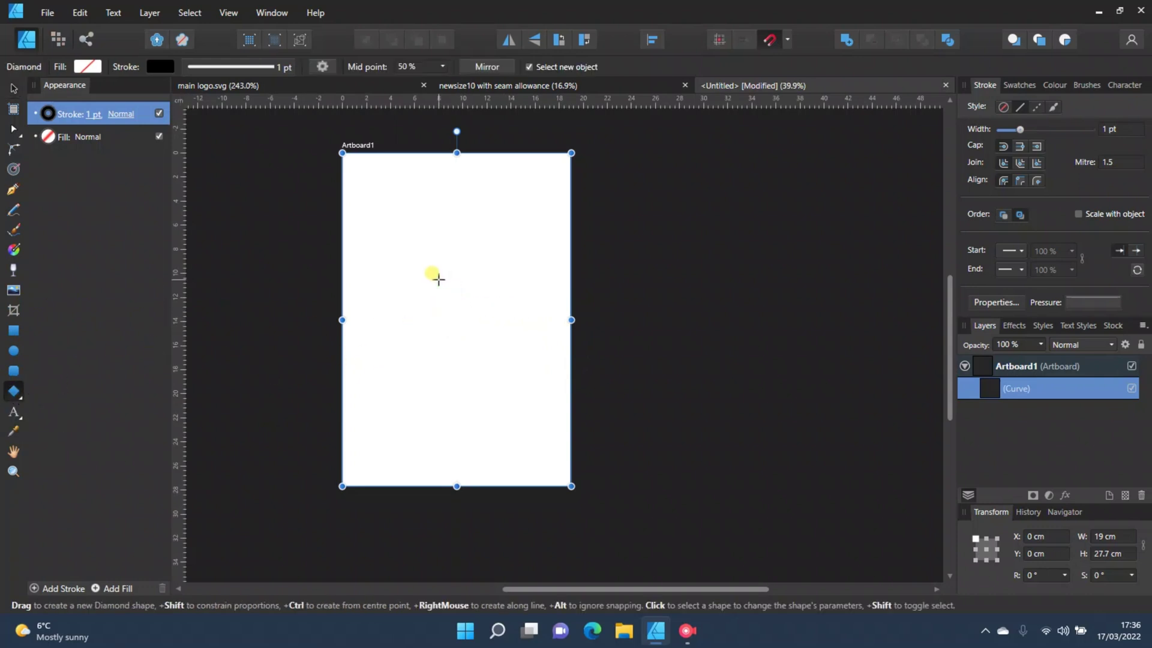
pyautogui.click(13, 393)
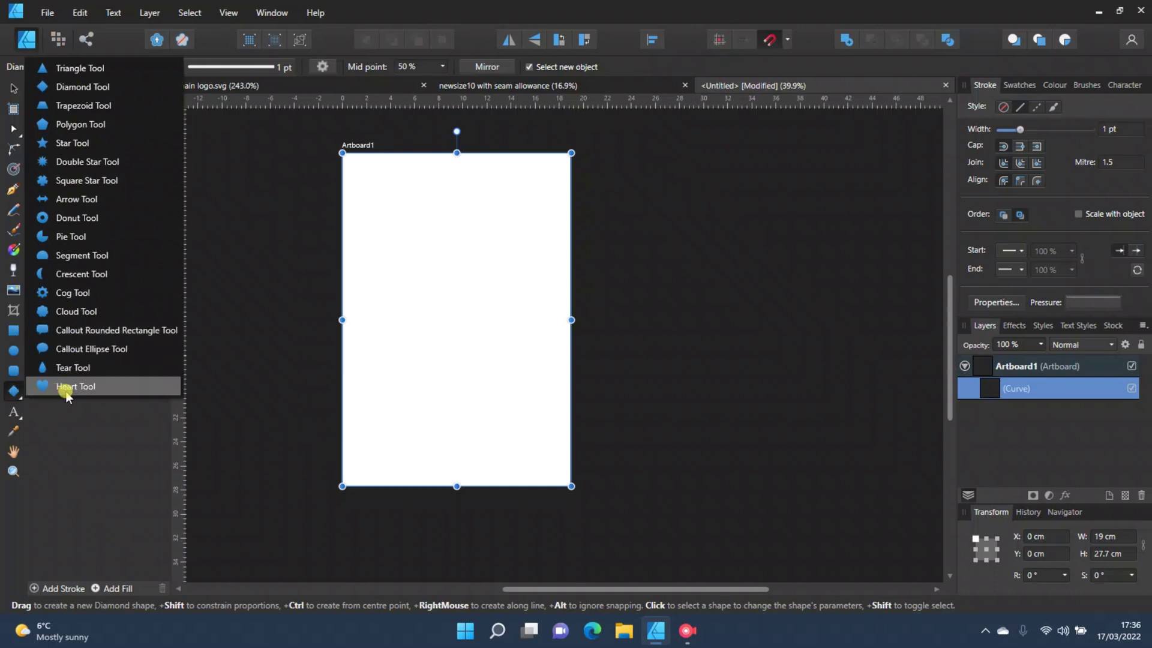
pyautogui.click(12, 392)
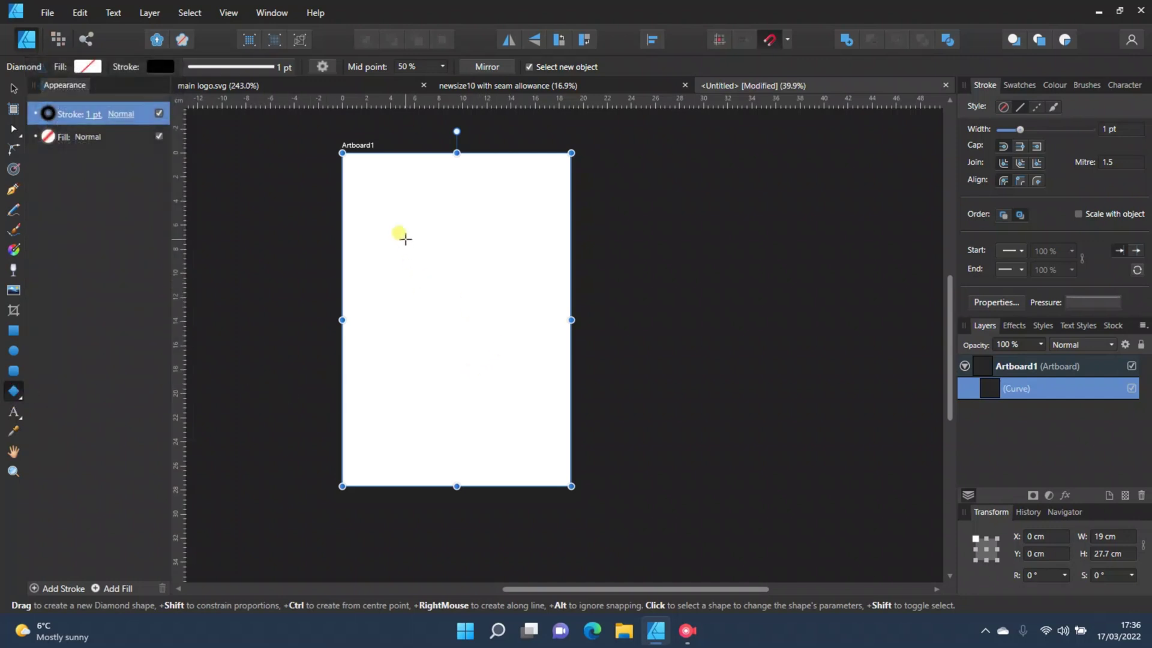
pyautogui.moveTo(405, 238)
pyautogui.mouseDown()
pyautogui.moveTo(456, 283)
pyautogui.moveTo(443, 300)
pyautogui.moveTo(389, 284)
pyautogui.moveTo(469, 329)
pyautogui.moveTo(415, 300)
pyautogui.moveTo(442, 308)
pyautogui.moveTo(387, 322)
pyautogui.moveTo(456, 346)
pyautogui.moveTo(429, 342)
pyautogui.moveTo(473, 312)
pyautogui.moveTo(459, 313)
pyautogui.moveTo(429, 271)
pyautogui.moveTo(474, 278)
pyautogui.moveTo(543, 317)
pyautogui.moveTo(534, 332)
pyautogui.moveTo(517, 328)
pyautogui.moveTo(566, 324)
pyautogui.moveTo(561, 275)
pyautogui.moveTo(437, 159)
pyautogui.moveTo(461, 166)
pyautogui.mouseUp()
pyautogui.click(78, 95)
# Step: Move the diamond so its centre snaps to the midpoint of the artboard's right edge
pyautogui.click(15, 89)
pyautogui.moveTo(531, 232); pyautogui.dragTo(567, 323)
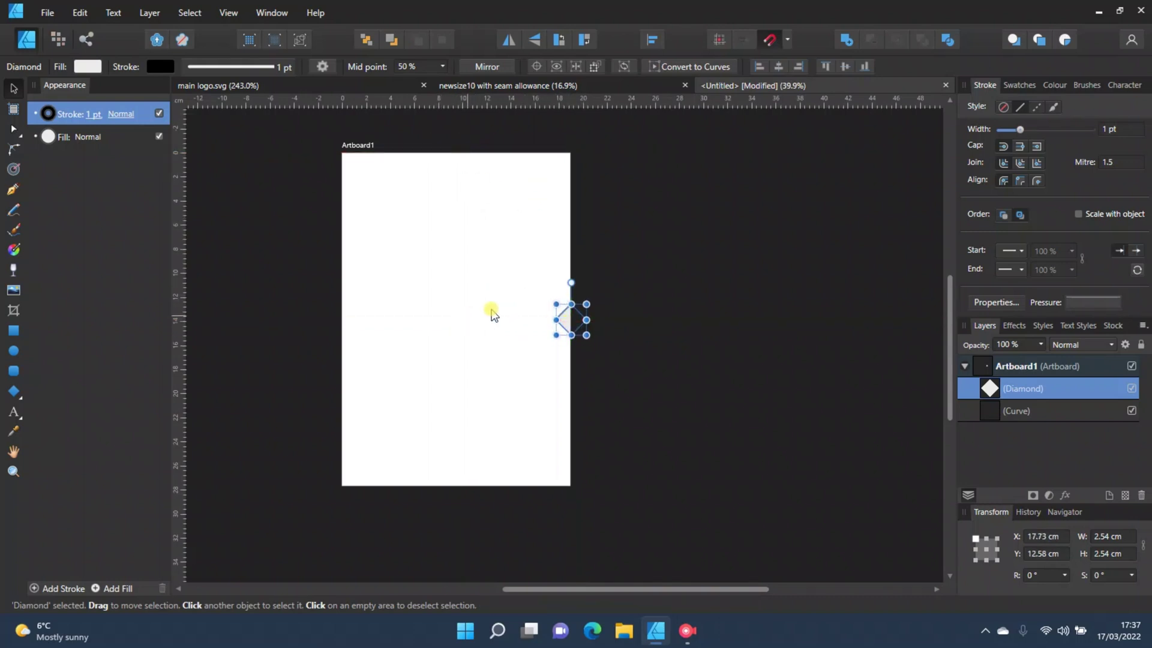
pyautogui.click(768, 44)
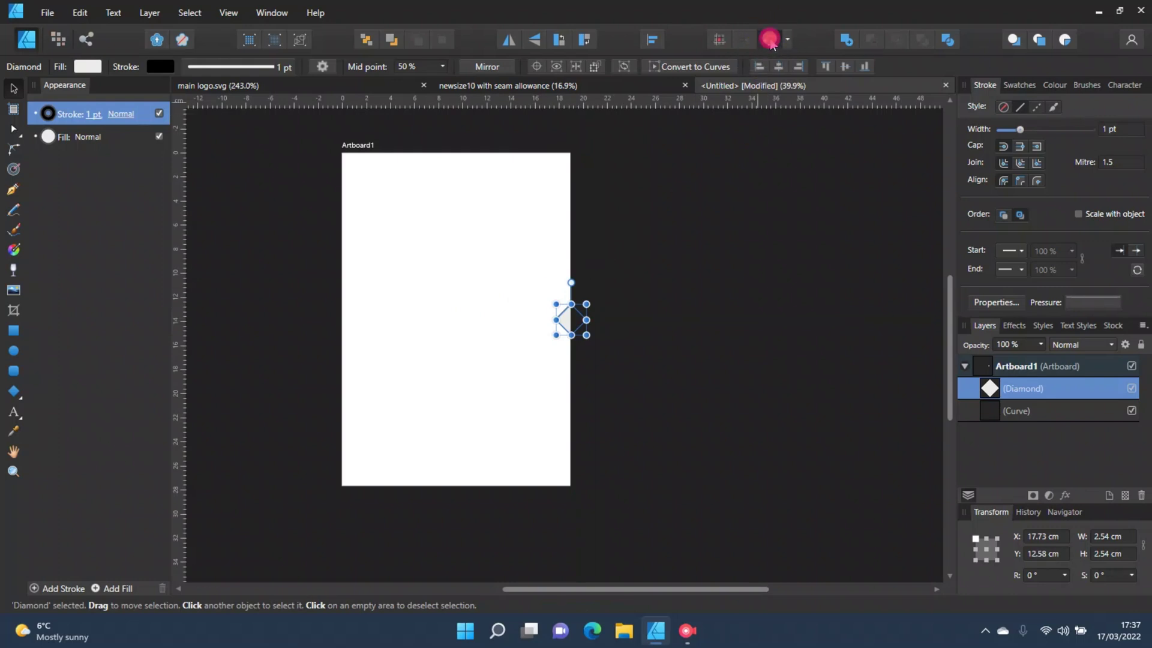
pyautogui.moveTo(572, 329); pyautogui.dragTo(567, 323)
# Step: Duplicate the diamond and centre the copy on the midpoint of the artboard's left edge
pyautogui.hotkey('ctrl', 'j')
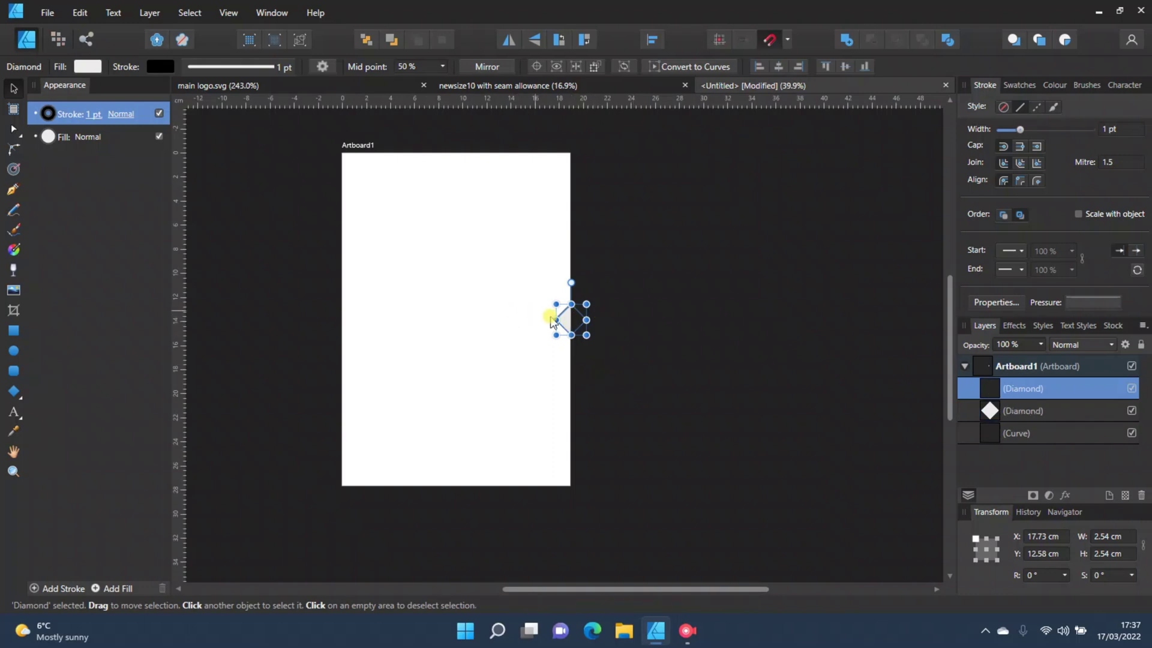
pyautogui.moveTo(563, 328); pyautogui.dragTo(568, 329)
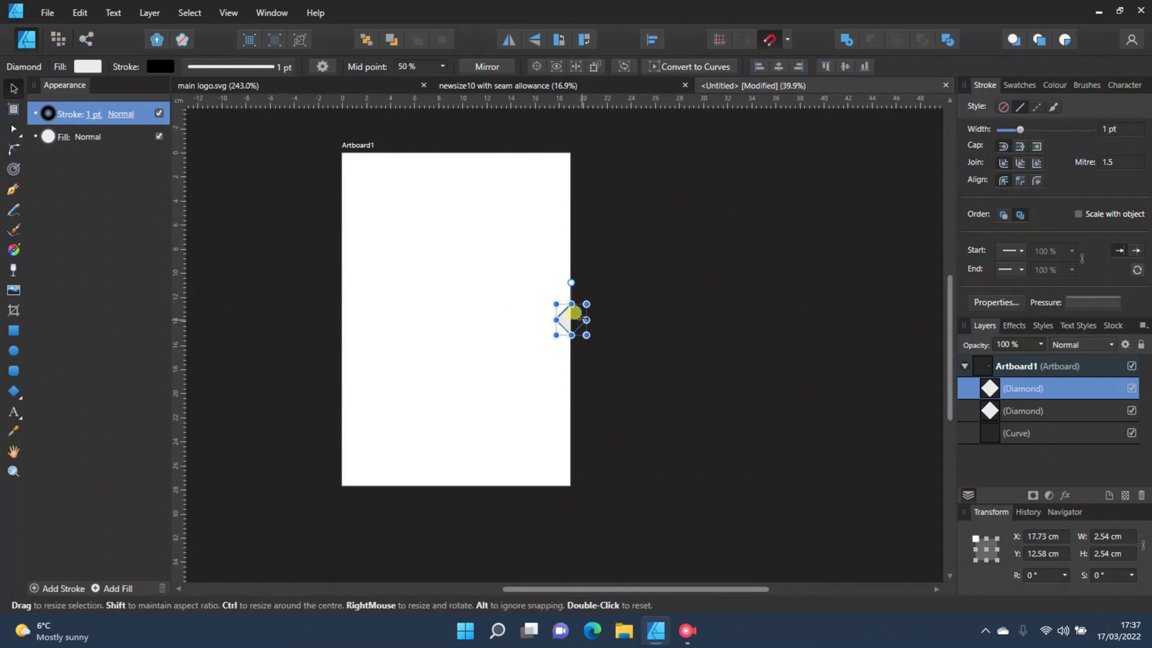
pyautogui.moveTo(573, 324); pyautogui.dragTo(336, 328)
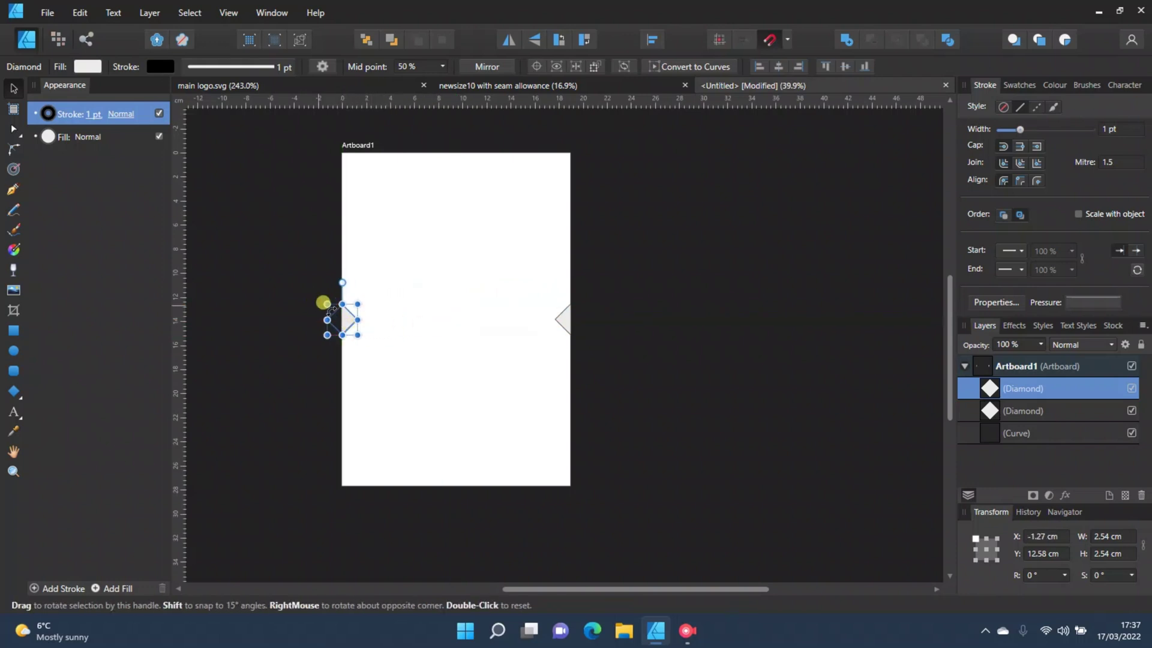
pyautogui.click(434, 337)
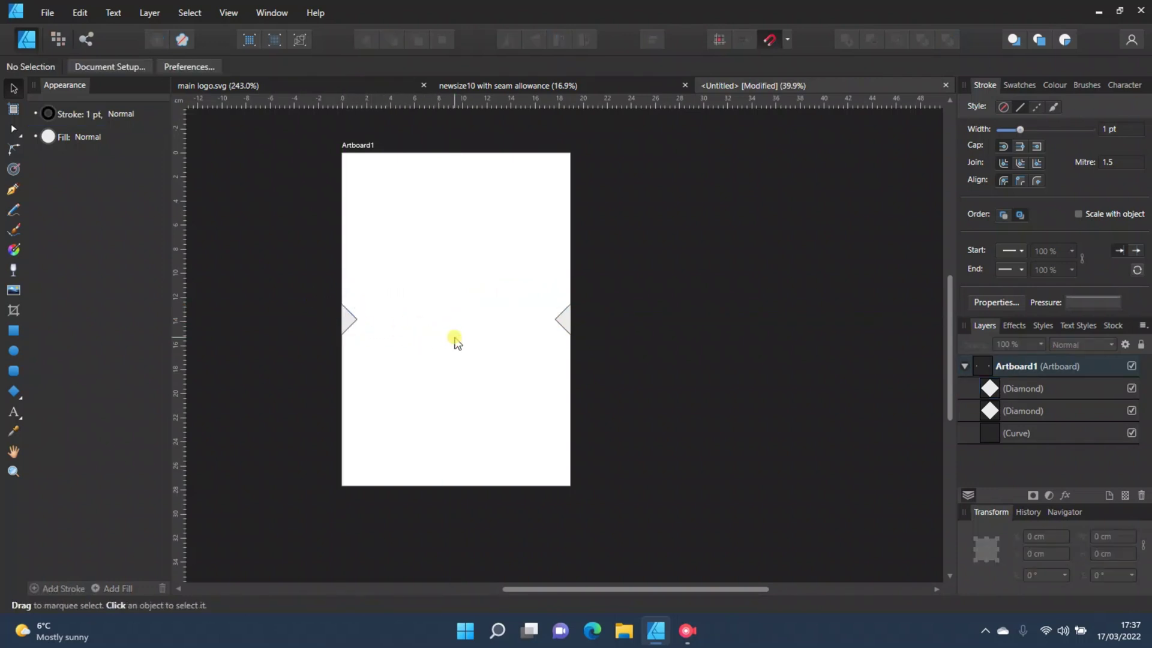
# Step: Duplicate the left-edge diamond and centre the copy on the midpoint of the artboard's top edge
pyautogui.click(994, 390)
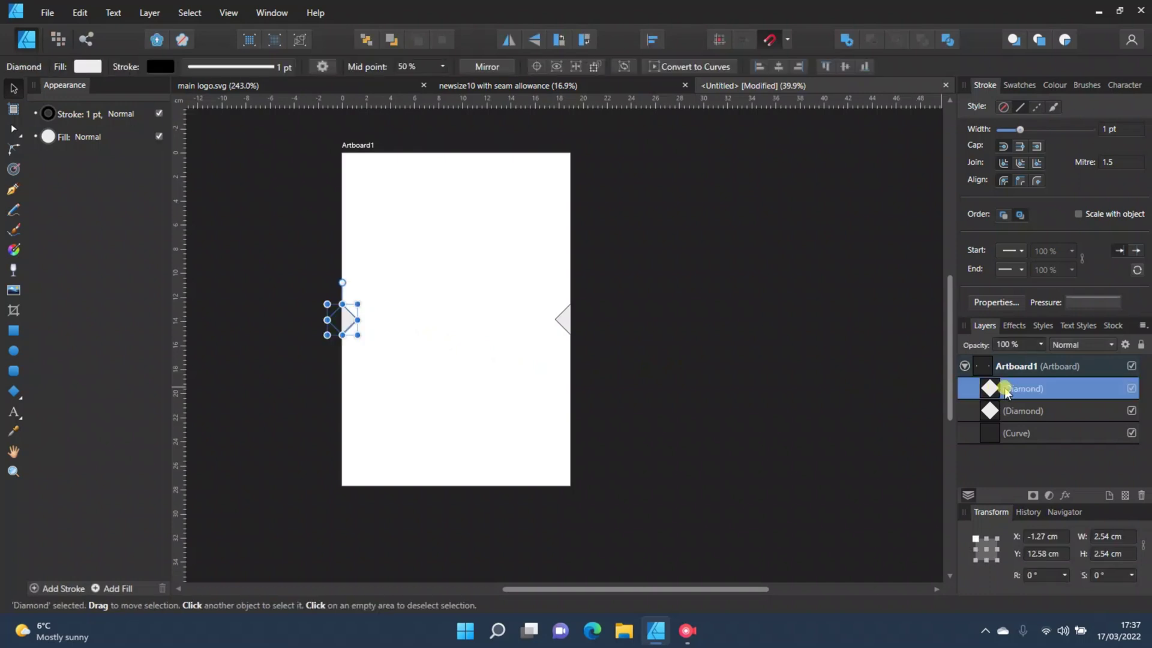
pyautogui.hotkey('ctrl', 'j')
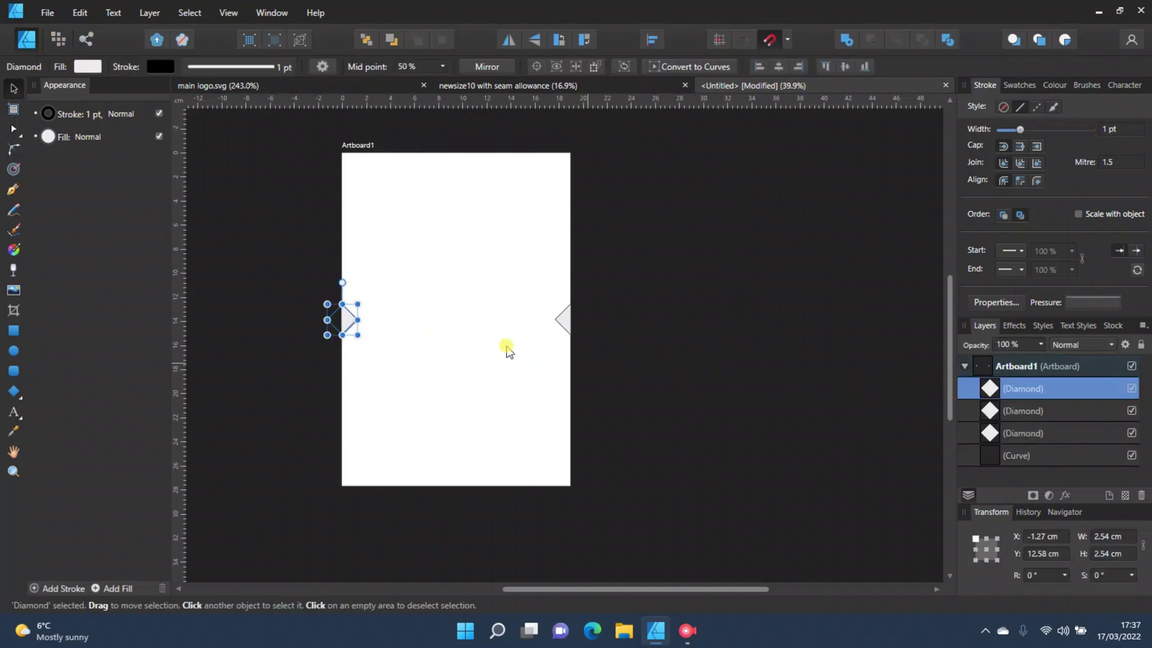
pyautogui.moveTo(344, 327)
pyautogui.mouseDown()
pyautogui.moveTo(468, 329)
pyautogui.moveTo(460, 157)
pyautogui.mouseUp()
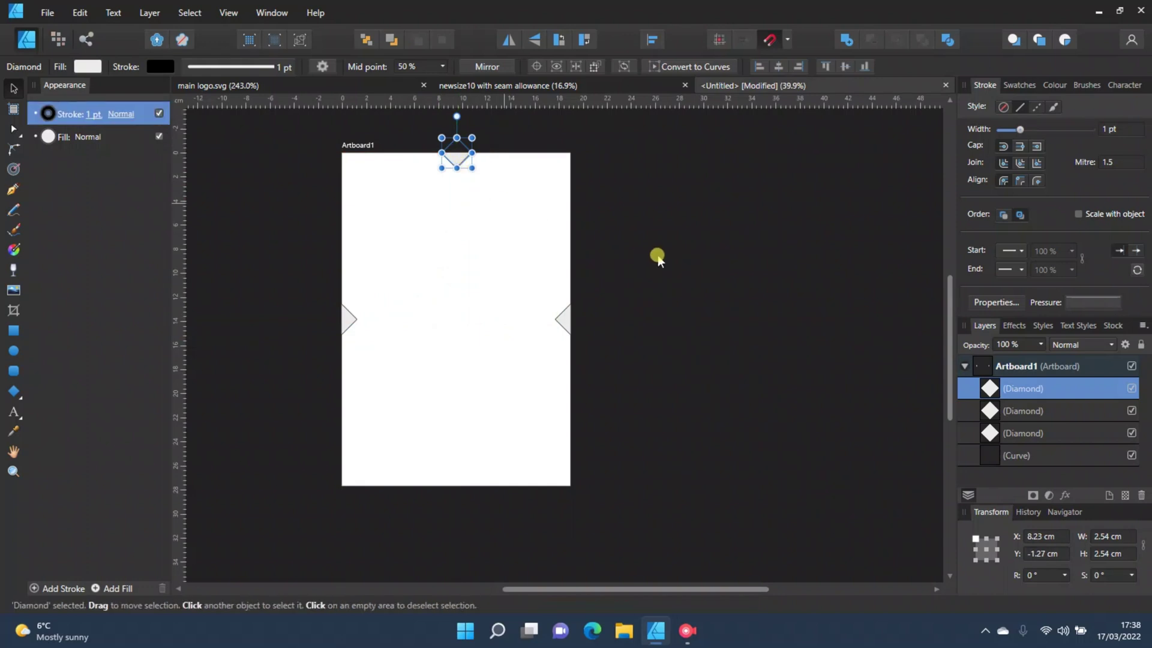
# Step: Duplicate the left-edge diamond again and centre the copy on the midpoint of the artboard's bottom edge
pyautogui.click(1013, 413)
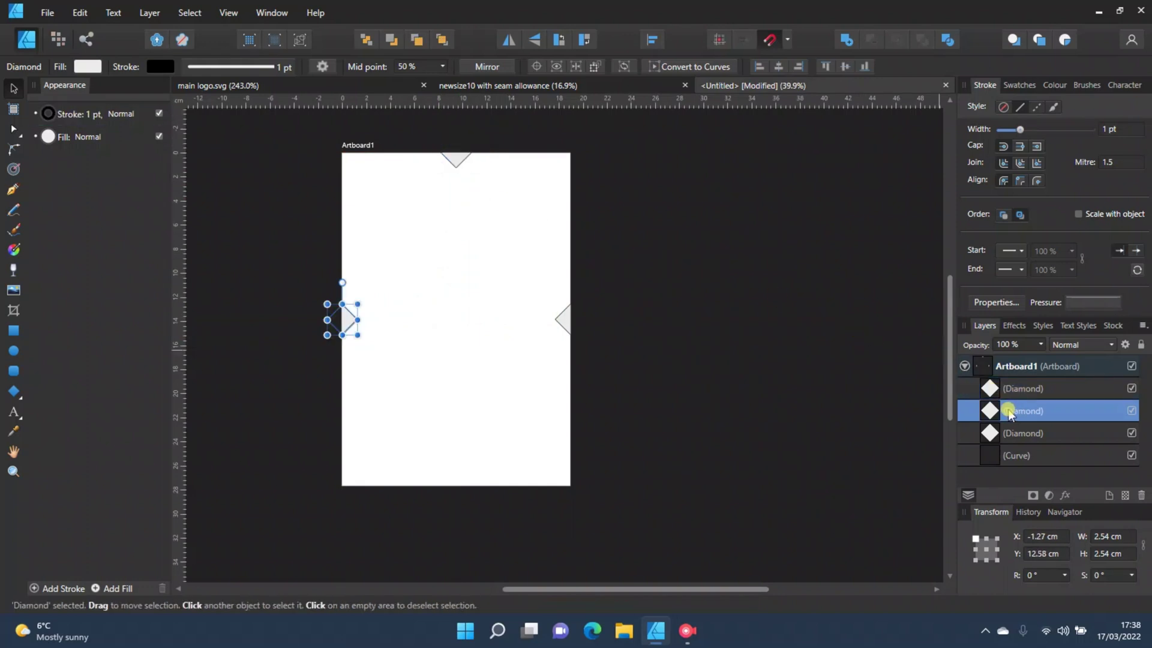
pyautogui.hotkey('ctrl', 'j')
pyautogui.moveTo(343, 324)
pyautogui.mouseDown()
pyautogui.moveTo(465, 327)
pyautogui.moveTo(456, 497)
pyautogui.mouseUp()
pyautogui.click(581, 466)
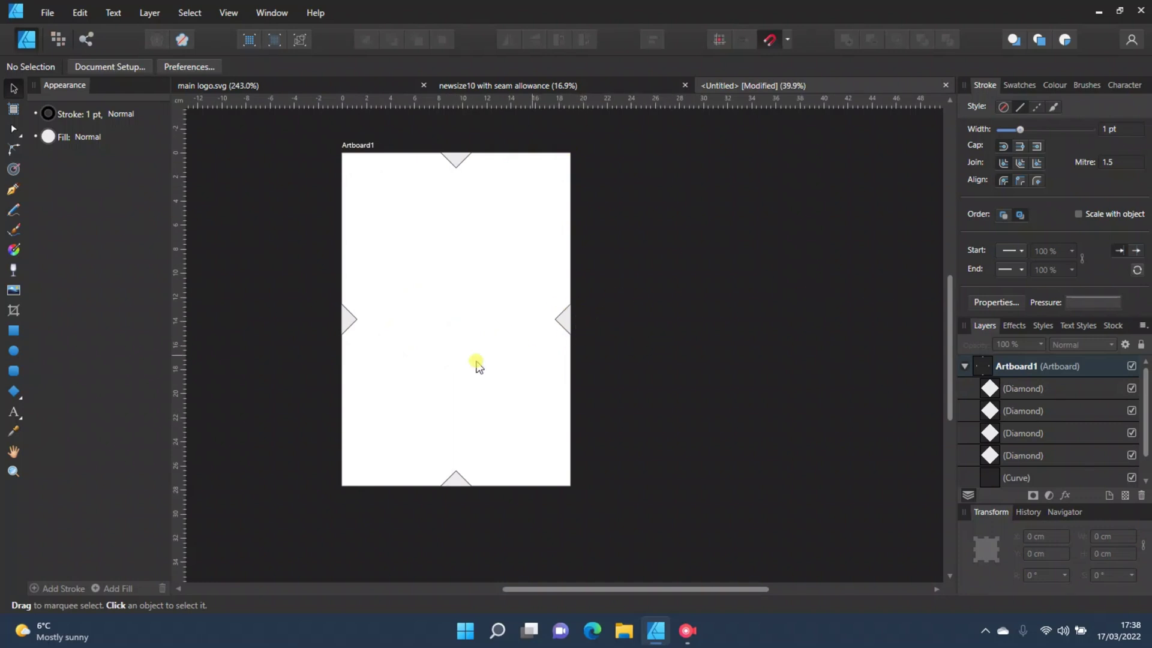
# Step: Examine up close where the left-edge diamond meets the rectangular outline, and return to the whole artboard
pyautogui.scroll(15, 317, 280)
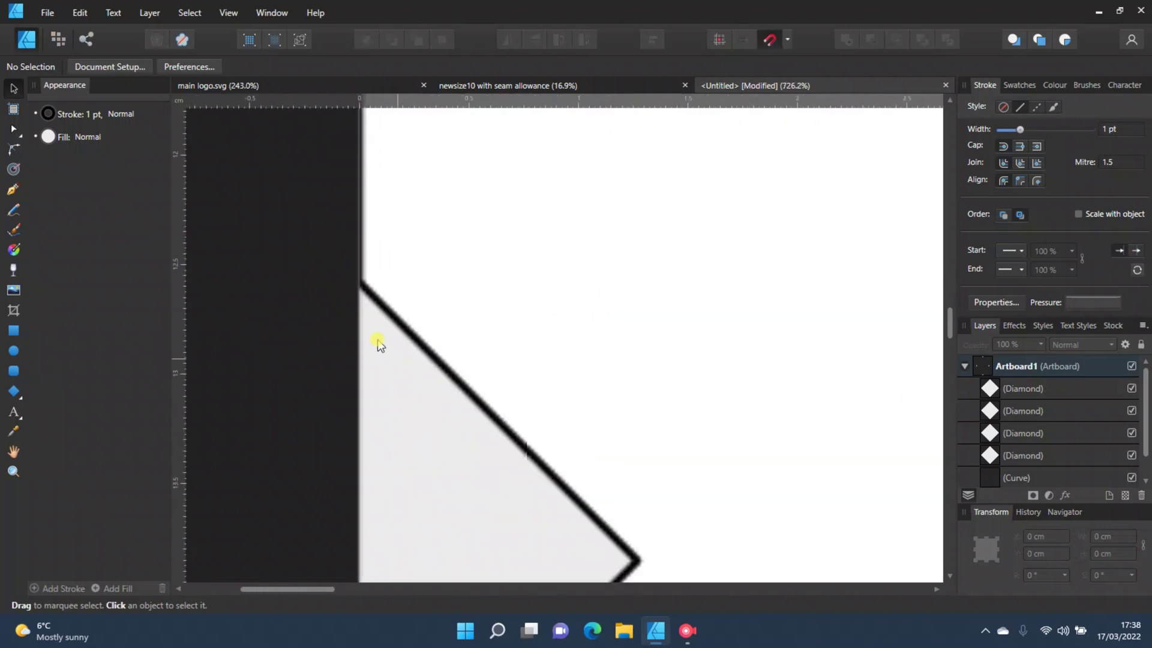
pyautogui.scroll(2, 345, 216)
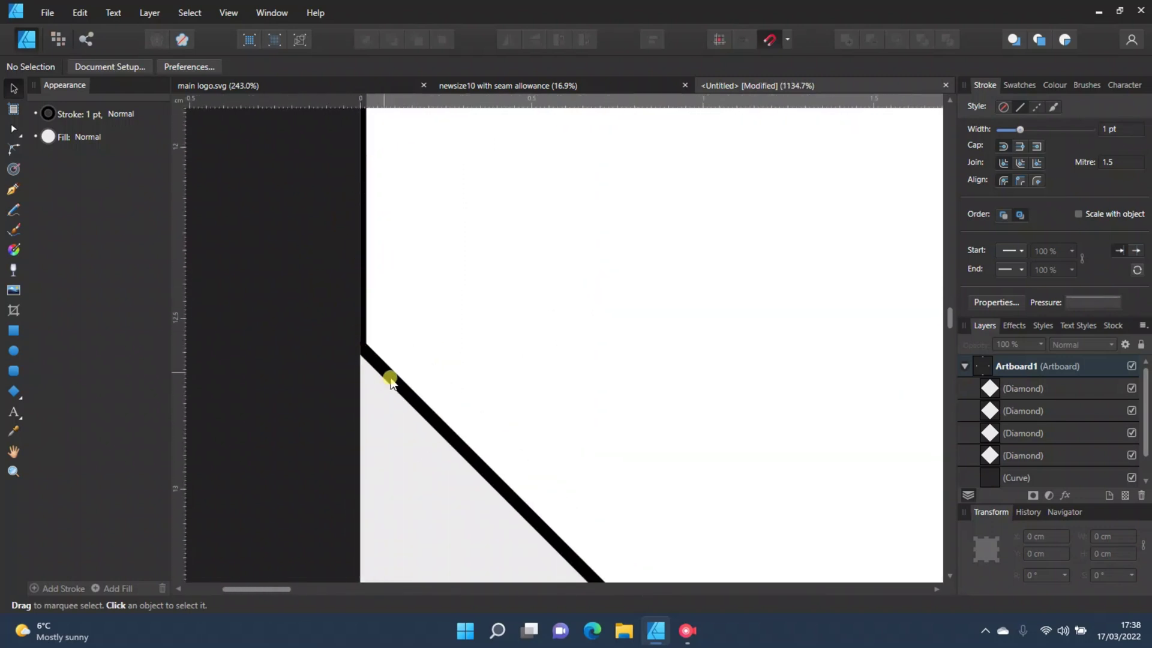
pyautogui.scroll(-12, 479, 263)
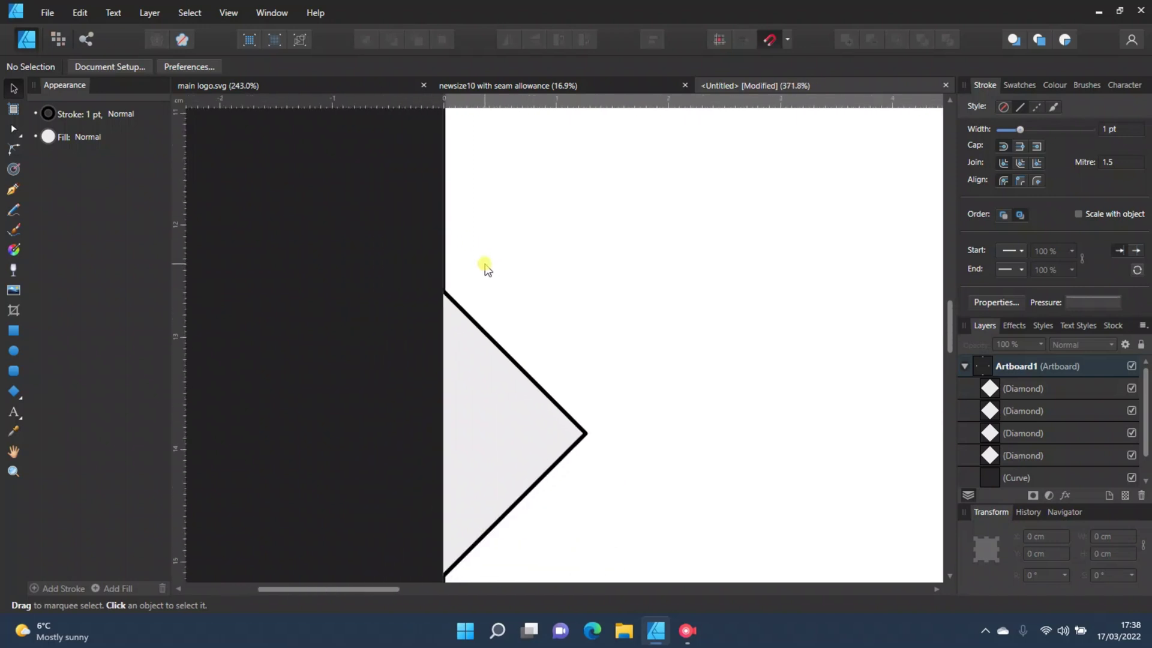
pyautogui.scroll(-3, 483, 267)
pyautogui.scroll(1, 643, 286)
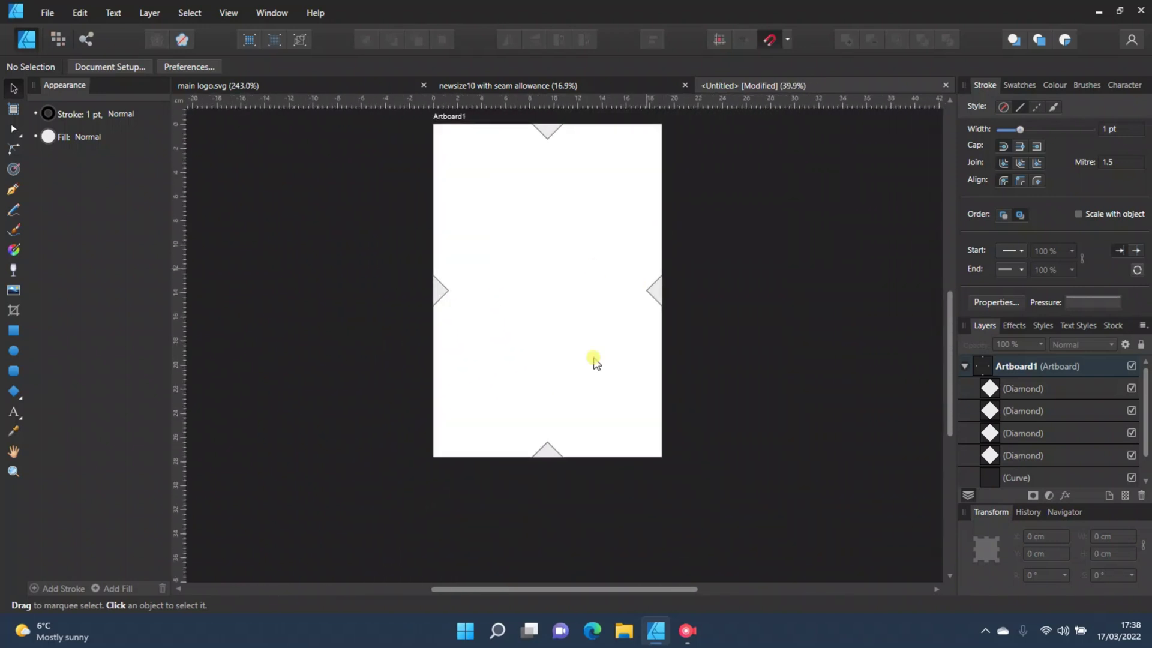
pyautogui.hscroll(1, 624, 589)
pyautogui.scroll(1, 673, 496)
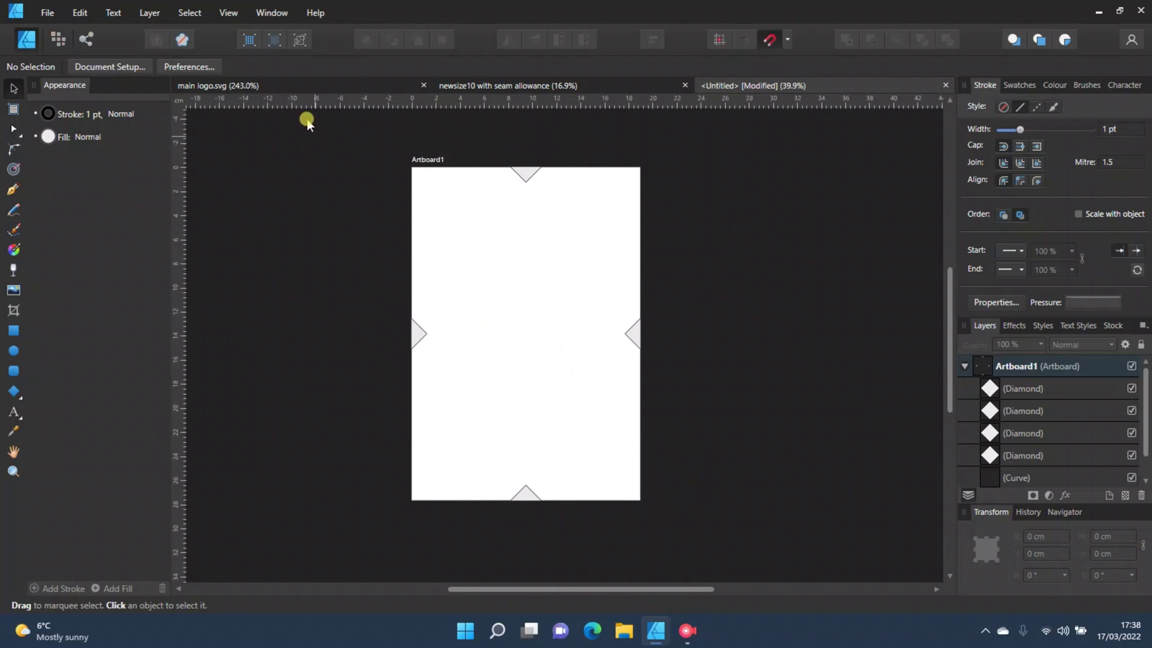
# Step: Copy both layers from main logo.svg into the page template and place them, about 3.7 × 1.9 cm, in the artboard's bottom-right corner
pyautogui.click(220, 87)
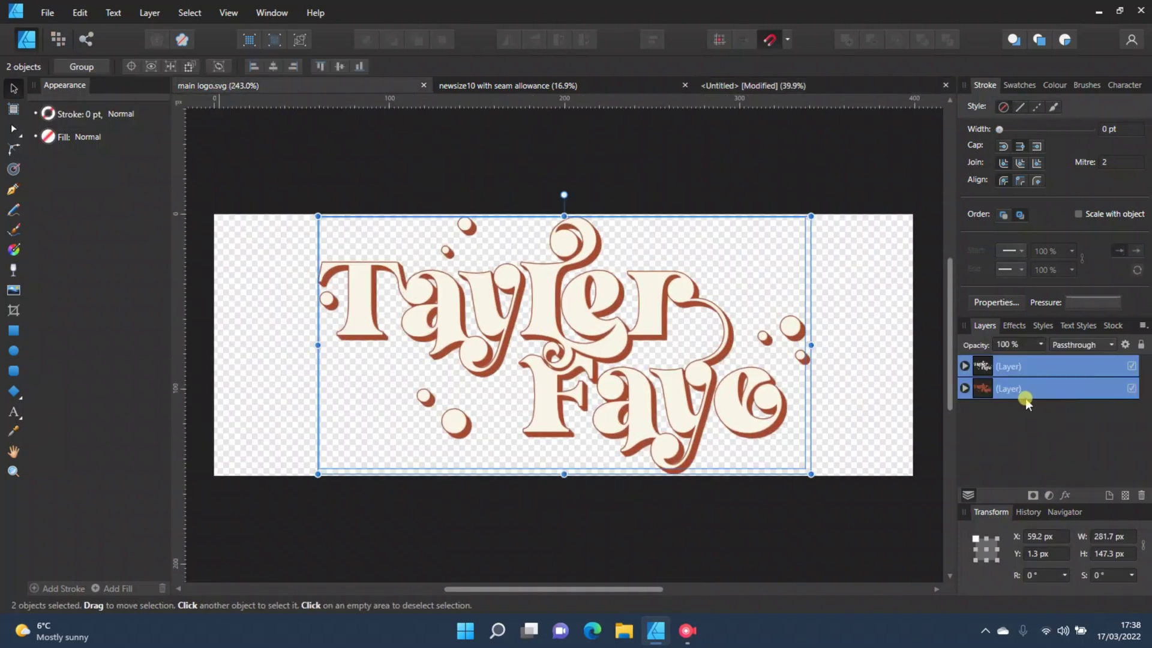
pyautogui.keyDown('ctrl'); pyautogui.click(1019, 388); pyautogui.keyUp('ctrl')
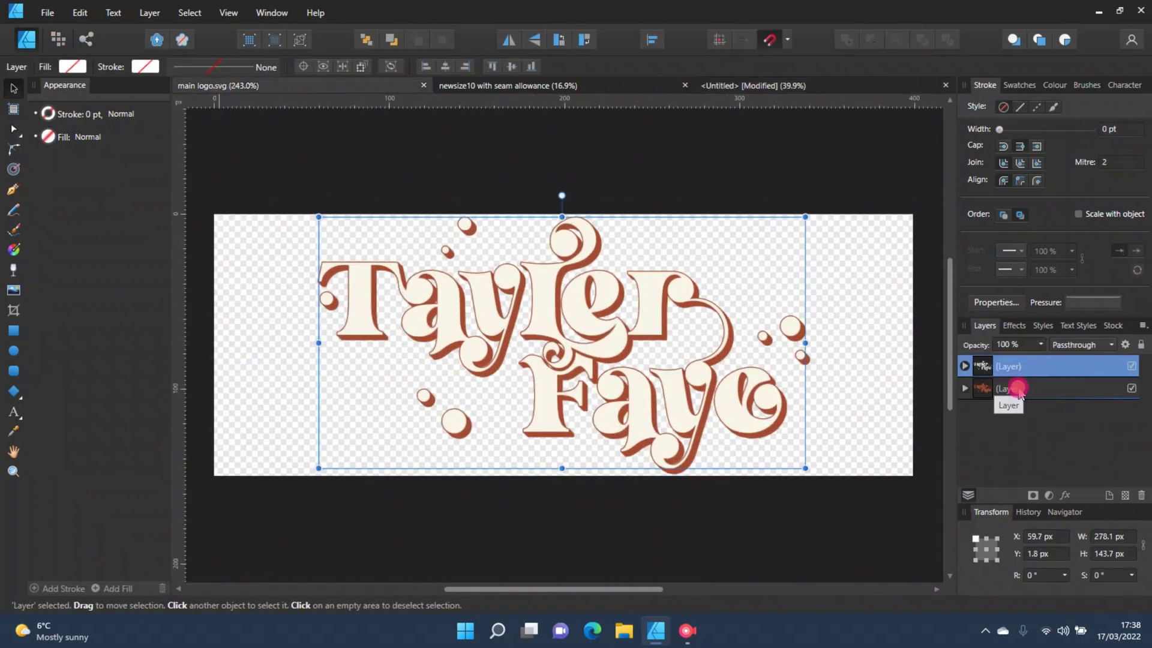
pyautogui.keyDown('ctrl'); pyautogui.click(1019, 390); pyautogui.keyUp('ctrl')
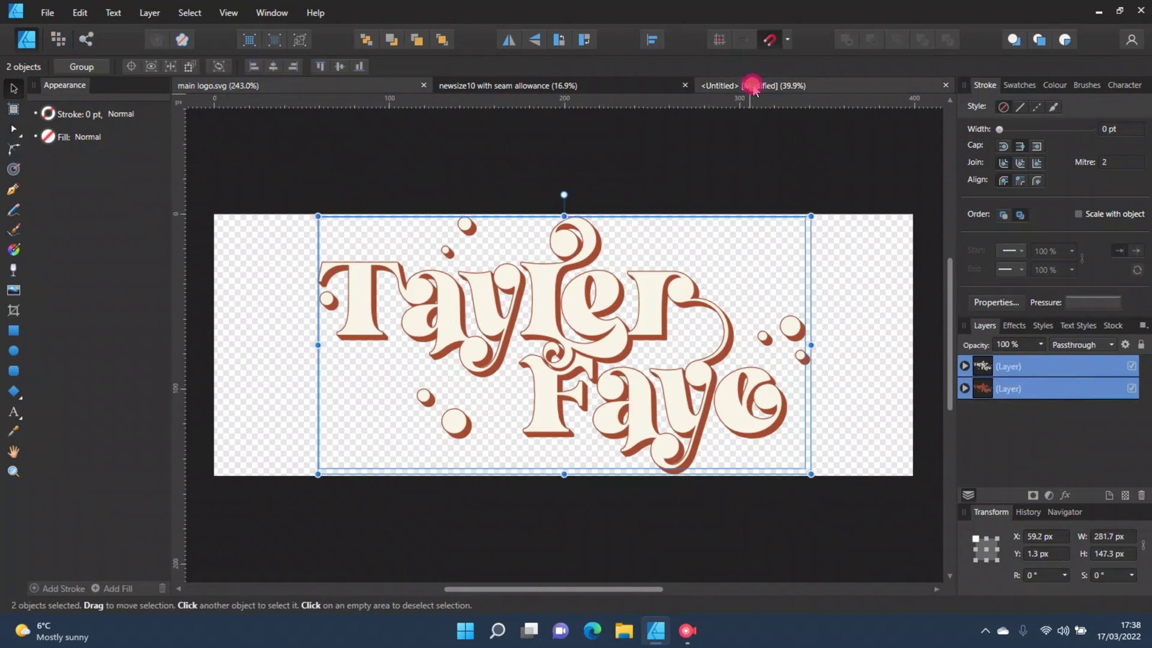
pyautogui.click(747, 85)
pyautogui.hotkey('ctrl', 'v')
pyautogui.moveTo(468, 234); pyautogui.dragTo(533, 391)
pyautogui.moveTo(512, 378); pyautogui.dragTo(618, 489)
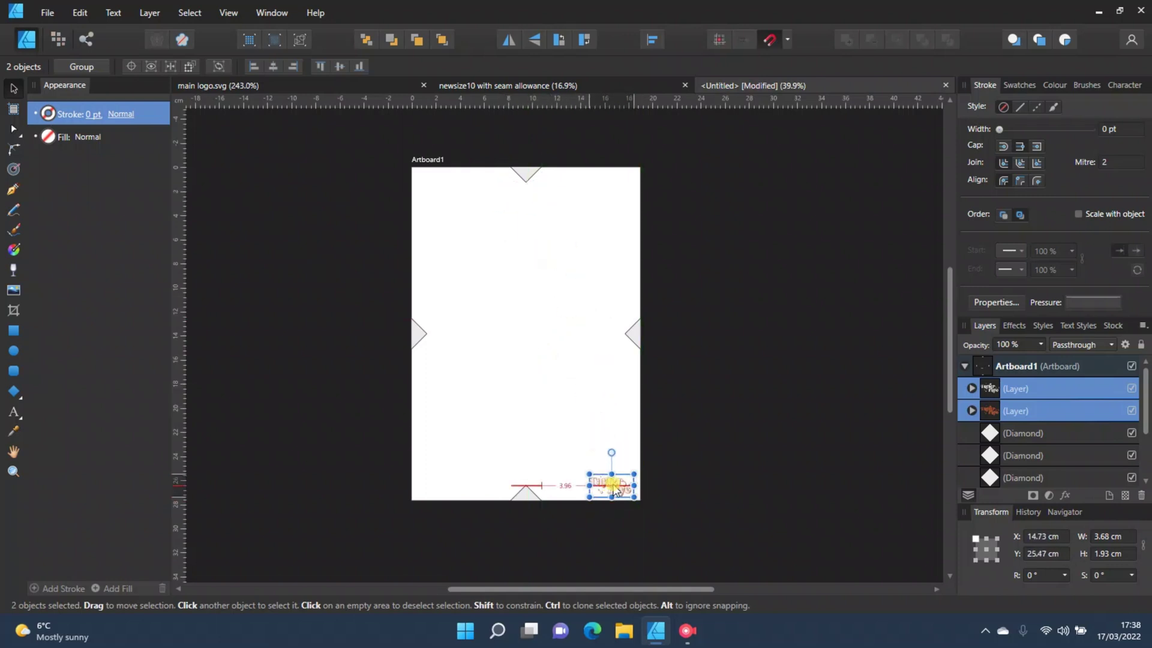
pyautogui.click(735, 480)
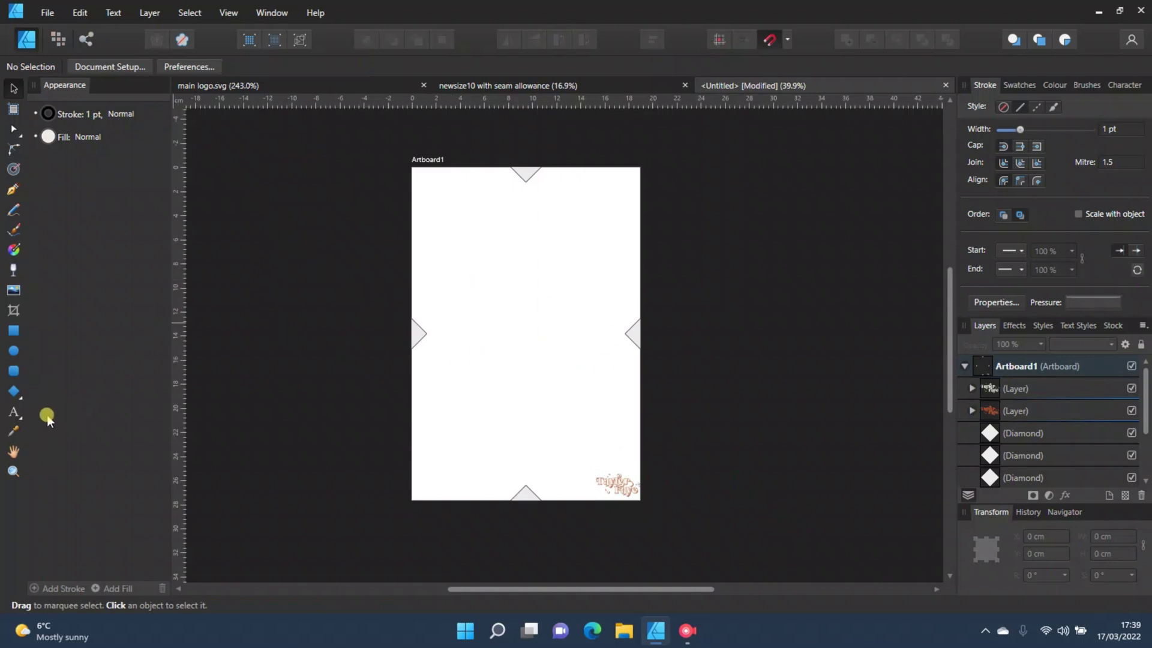
# Step: Add the art text "A1" at 47.3 pt below the top diamond and set its opacity to 50 %
pyautogui.click(10, 413)
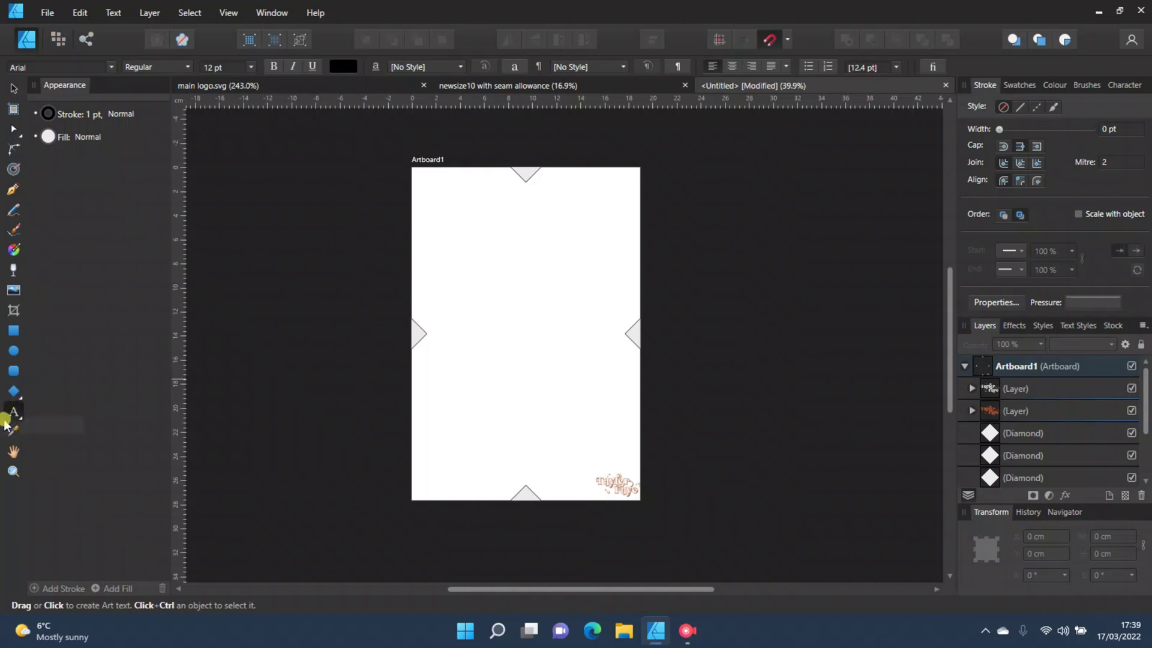
pyautogui.moveTo(515, 209); pyautogui.dragTo(541, 223)
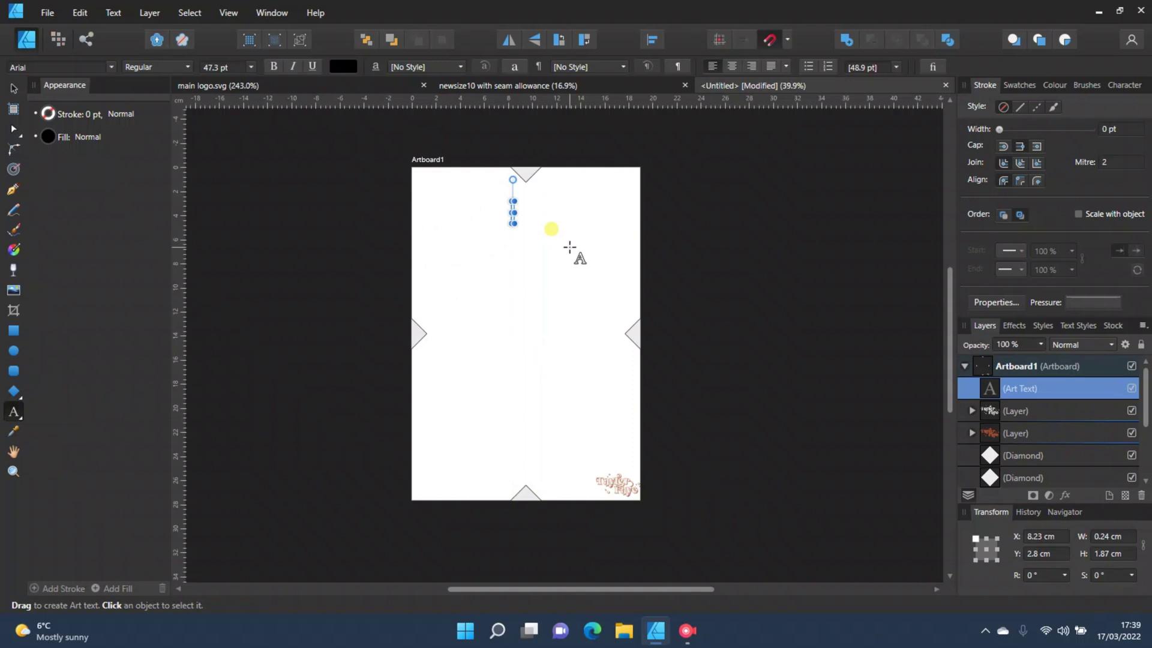
pyautogui.write('A1')
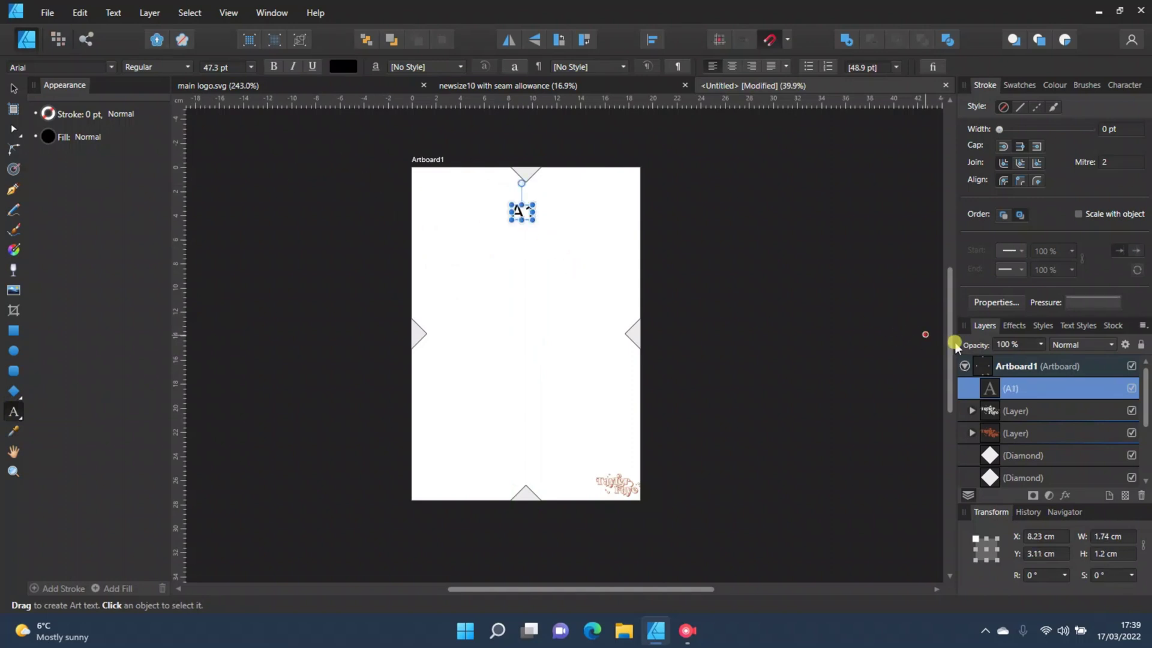
pyautogui.click(1041, 345)
pyautogui.moveTo(1013, 371); pyautogui.dragTo(1006, 365)
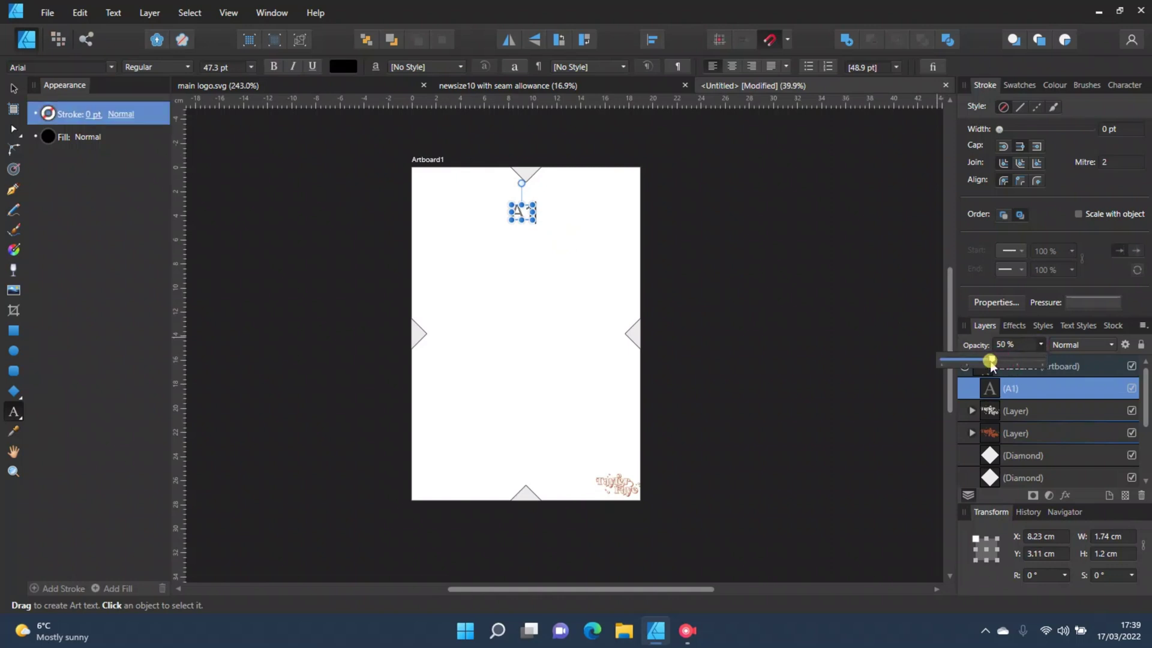
# Step: Move the A1 label into the artboard's top-right corner
pyautogui.click(9, 87)
pyautogui.moveTo(521, 212); pyautogui.dragTo(628, 185)
pyautogui.click(718, 294)
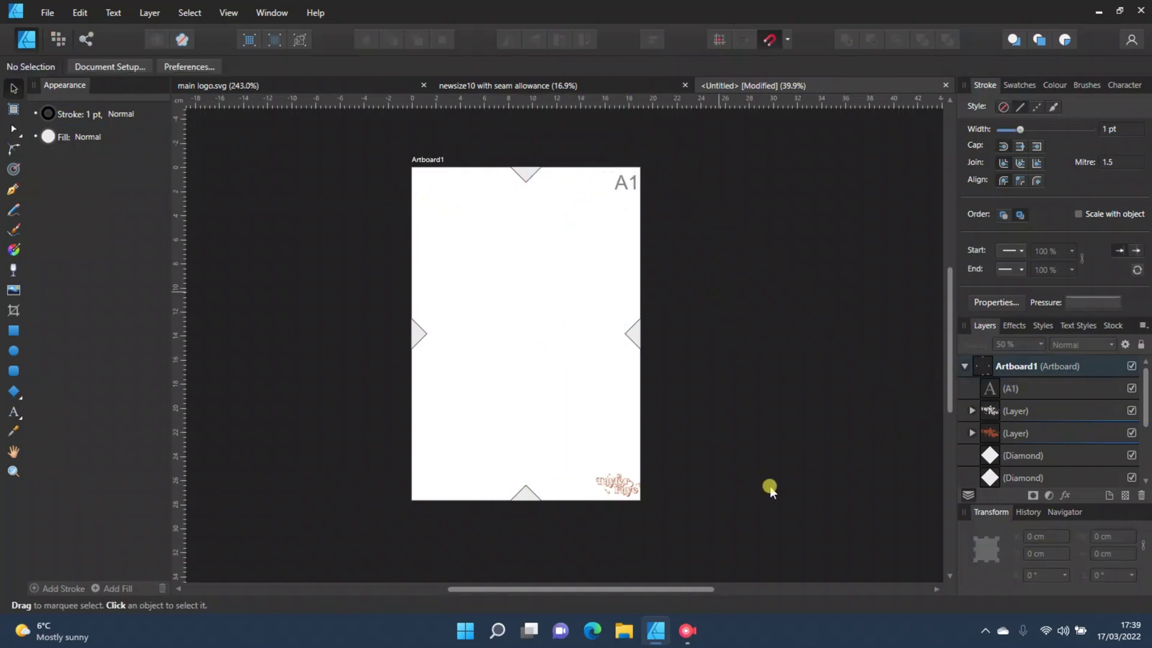
# Step: Duplicate the whole artboard and place the copy flush against the original's right edge so the diamond halves meet
pyautogui.moveTo(638, 589); pyautogui.dragTo(706, 594)
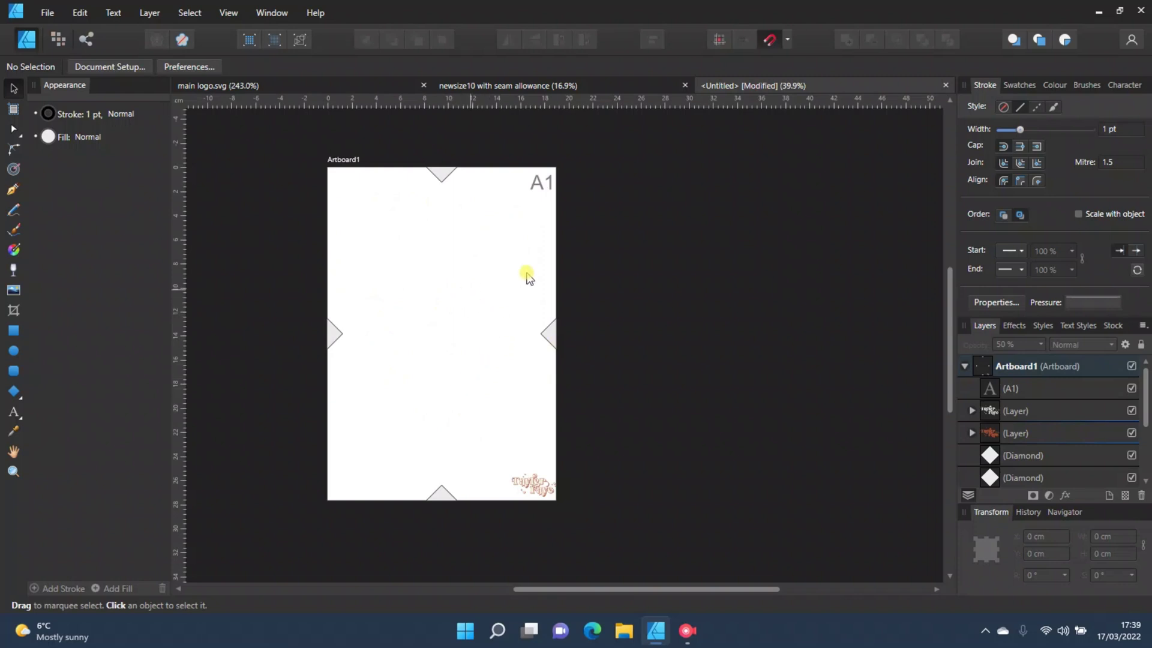
pyautogui.moveTo(605, 588); pyautogui.dragTo(673, 589)
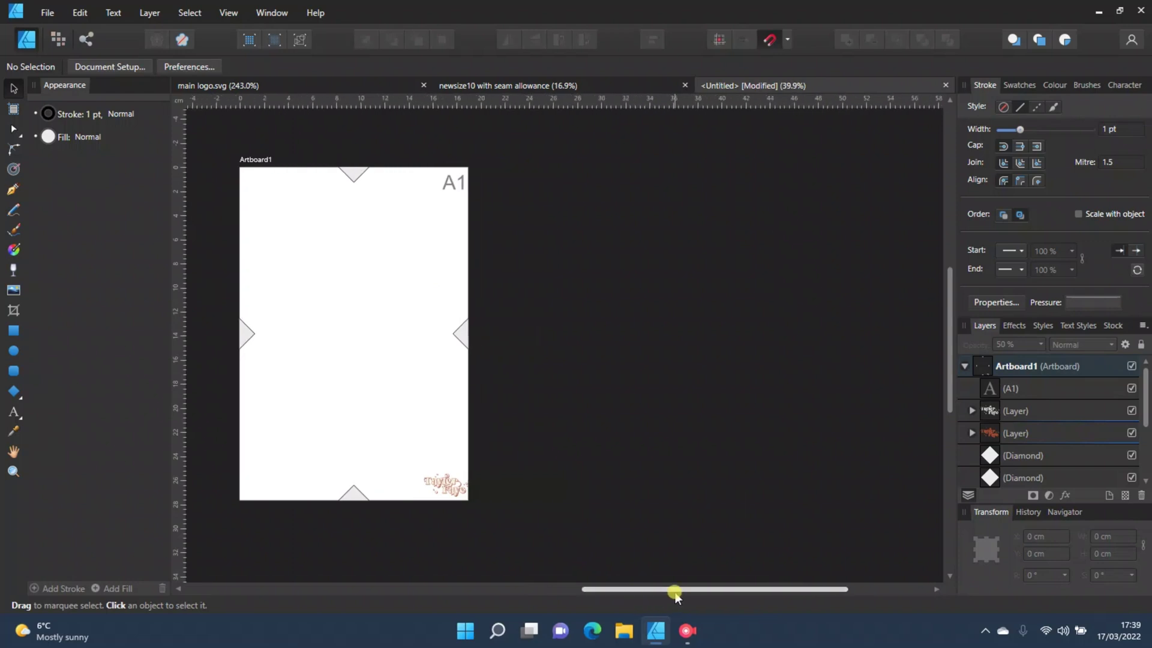
pyautogui.click(964, 366)
pyautogui.moveTo(587, 592); pyautogui.dragTo(511, 591)
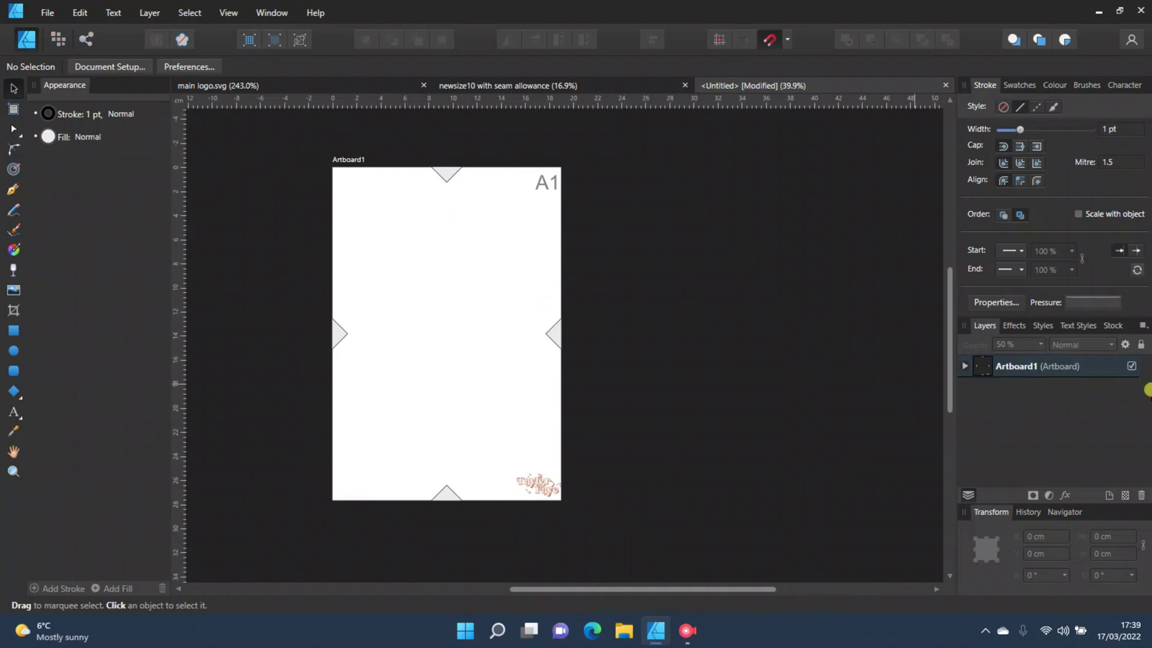
pyautogui.click(961, 367)
pyautogui.click(963, 366)
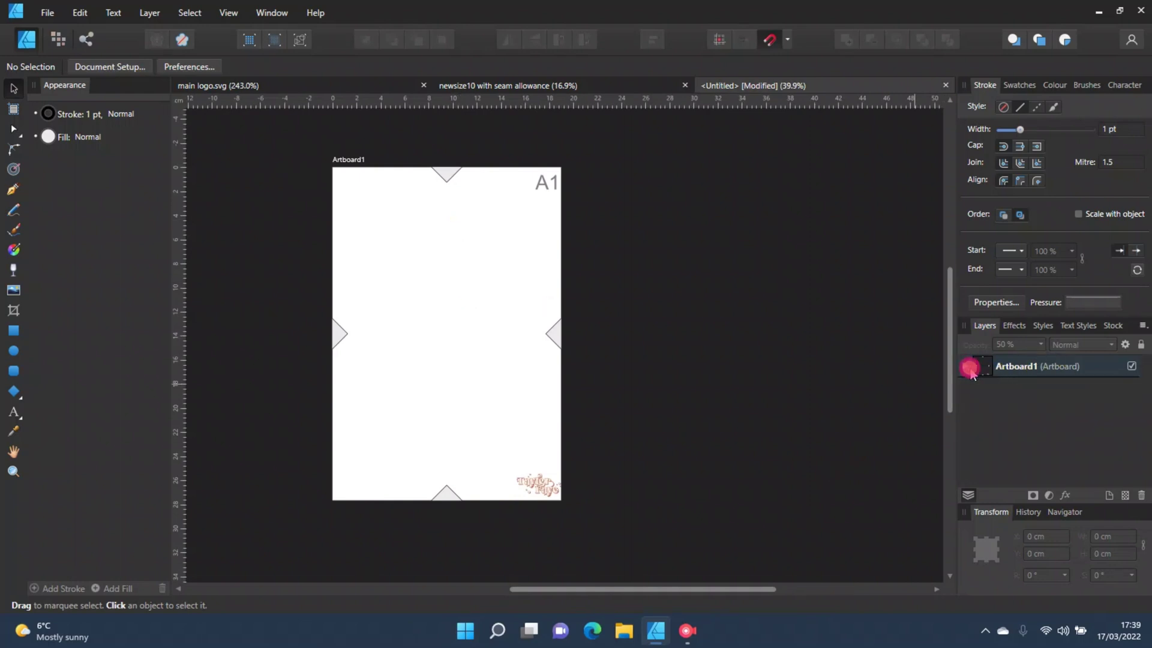
pyautogui.click(1066, 369)
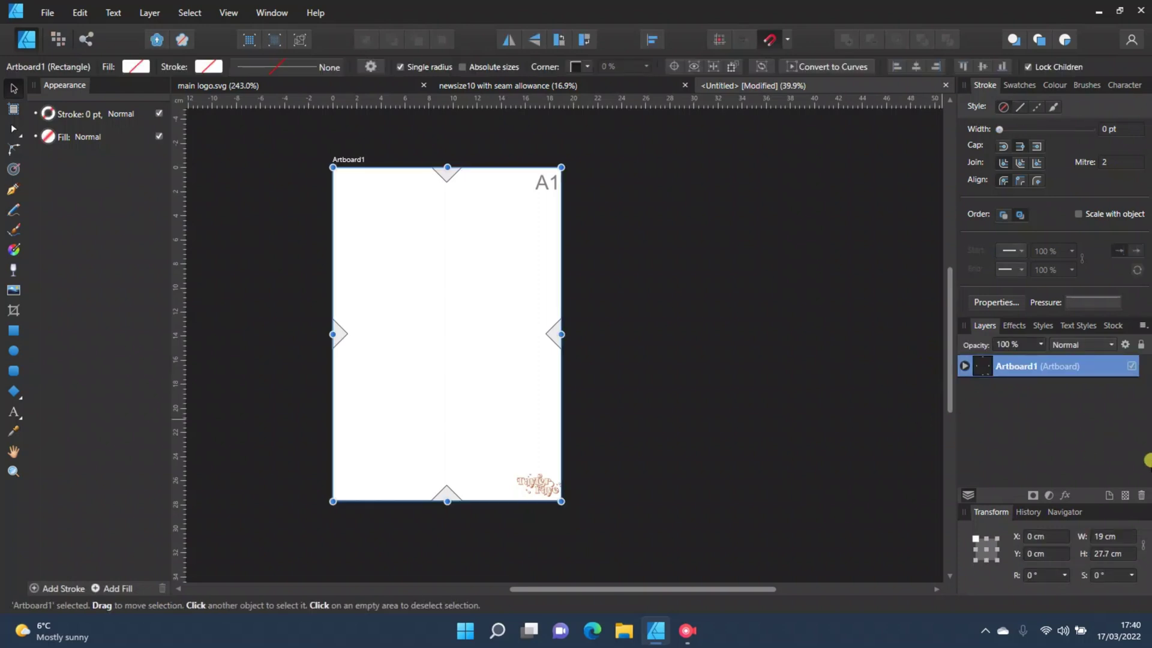
pyautogui.hotkey('ctrl', 'j')
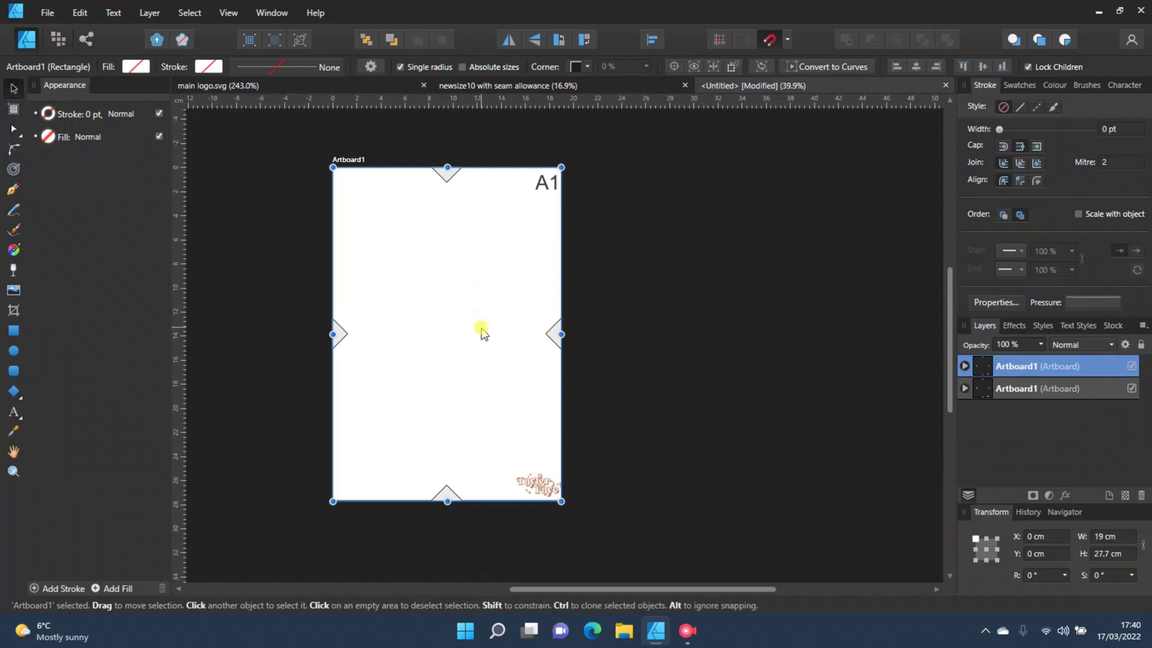
pyautogui.moveTo(462, 334); pyautogui.dragTo(664, 339)
pyautogui.click(612, 383)
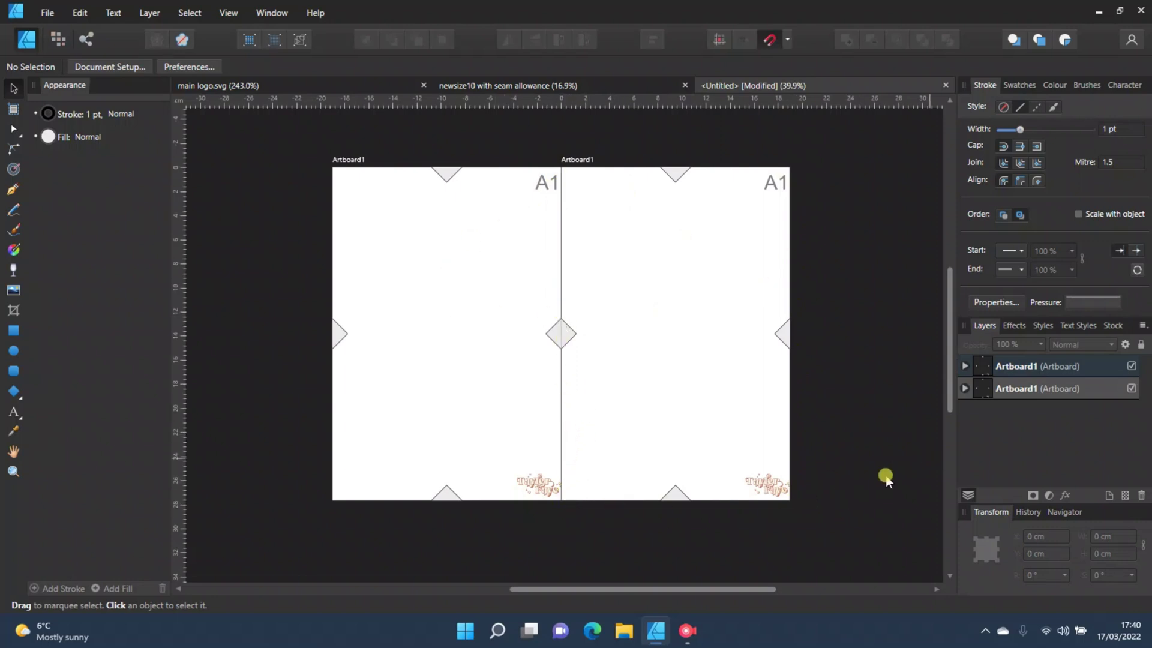
pyautogui.hscroll(3, 669, 517)
pyautogui.scroll(-2, 609, 527)
pyautogui.scroll(-3, 600, 426)
pyautogui.scroll(2, 618, 437)
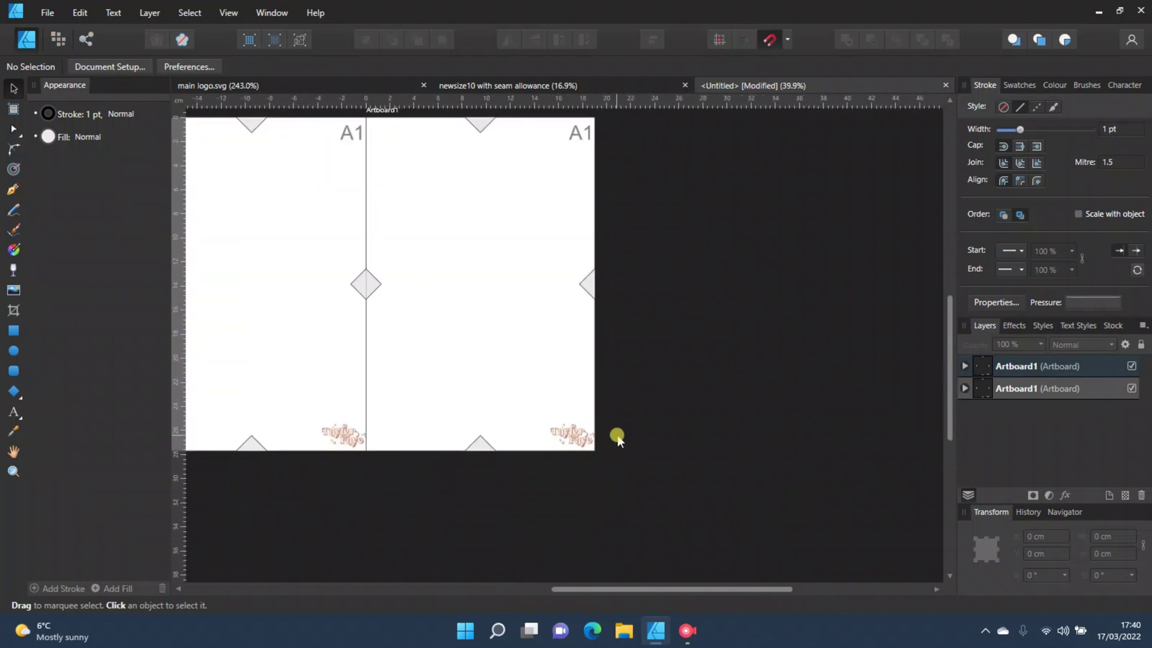
pyautogui.moveTo(651, 587); pyautogui.dragTo(586, 579)
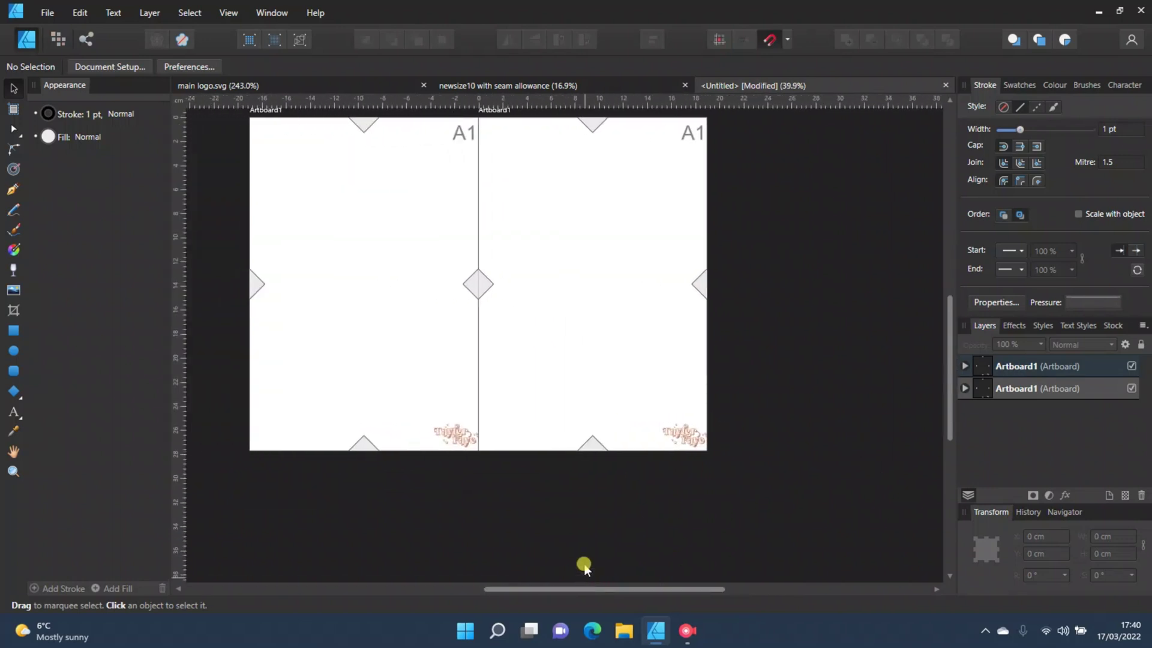
pyautogui.scroll(2, 607, 510)
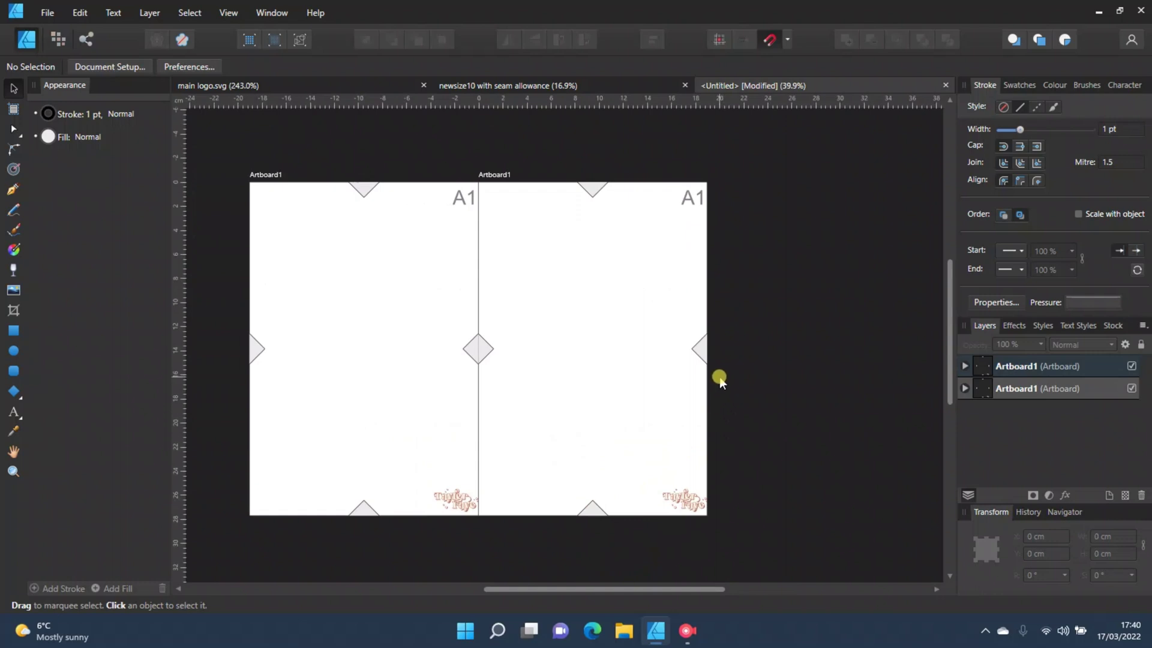
pyautogui.scroll(-2, 718, 377)
pyautogui.scroll(1, 719, 376)
pyautogui.scroll(2, 719, 375)
pyautogui.scroll(-3, 719, 376)
pyautogui.scroll(3, 719, 376)
pyautogui.scroll(-1, 719, 376)
pyautogui.scroll(-1, 719, 376)
pyautogui.scroll(1, 719, 375)
pyautogui.moveTo(678, 598); pyautogui.dragTo(712, 590)
# Step: Duplicate the second artboard three times and line the copies up edge to edge as a single row of five pages
pyautogui.click(1033, 371)
pyautogui.scroll(-3, 733, 403)
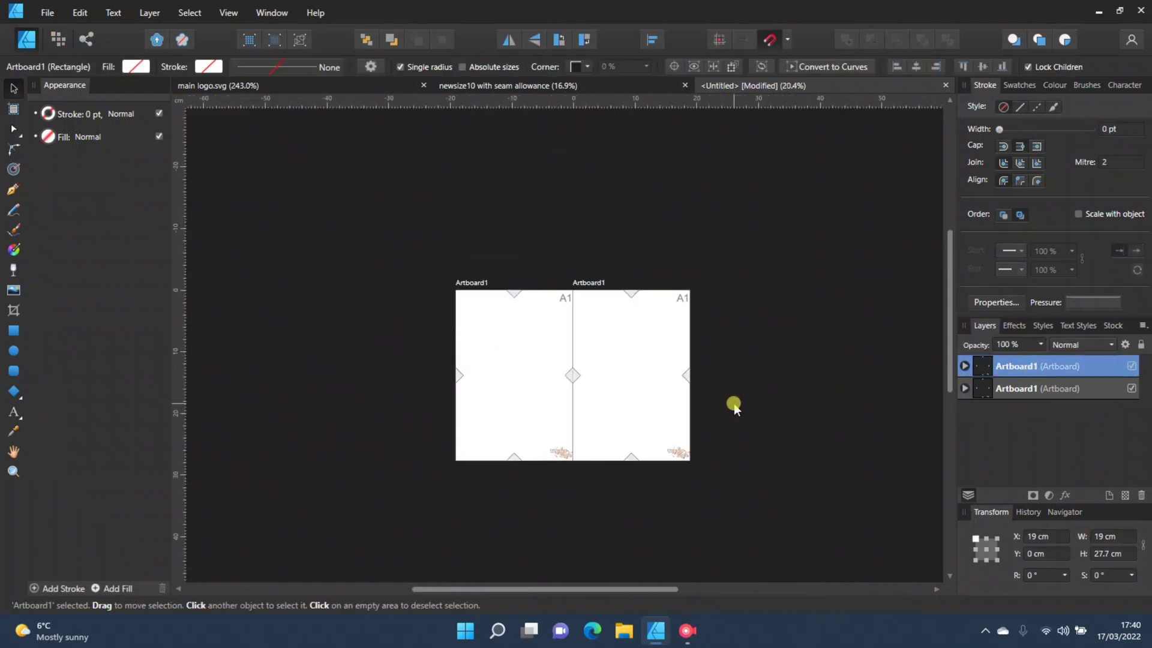
pyautogui.moveTo(638, 591); pyautogui.dragTo(745, 593)
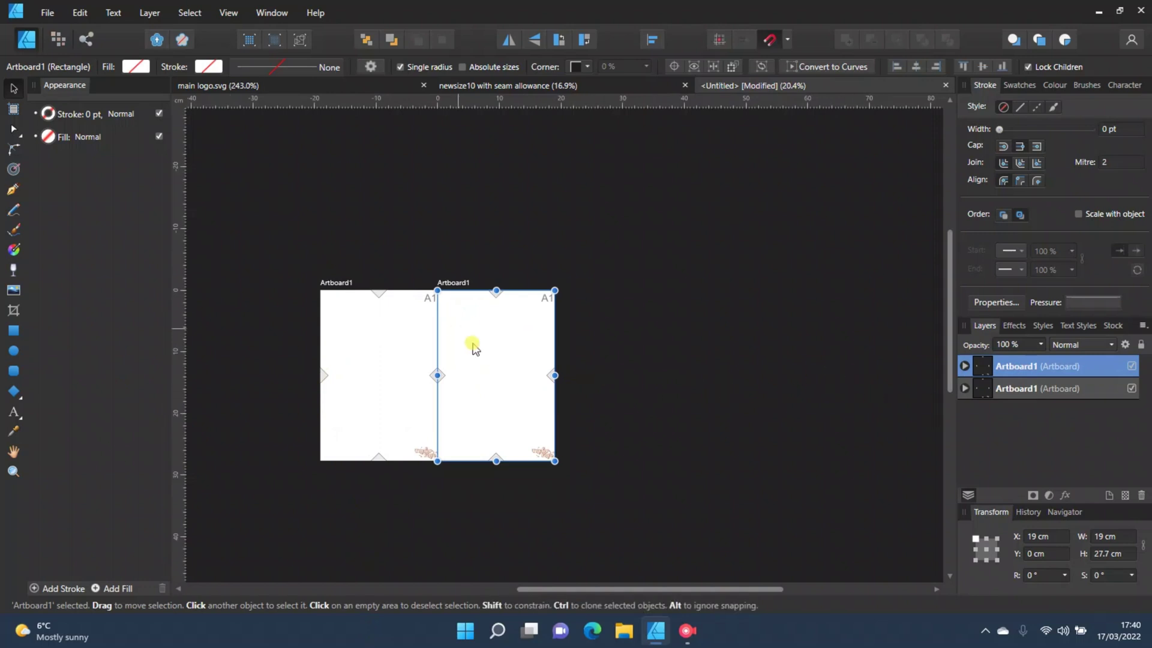
pyautogui.scroll(-1, 632, 420)
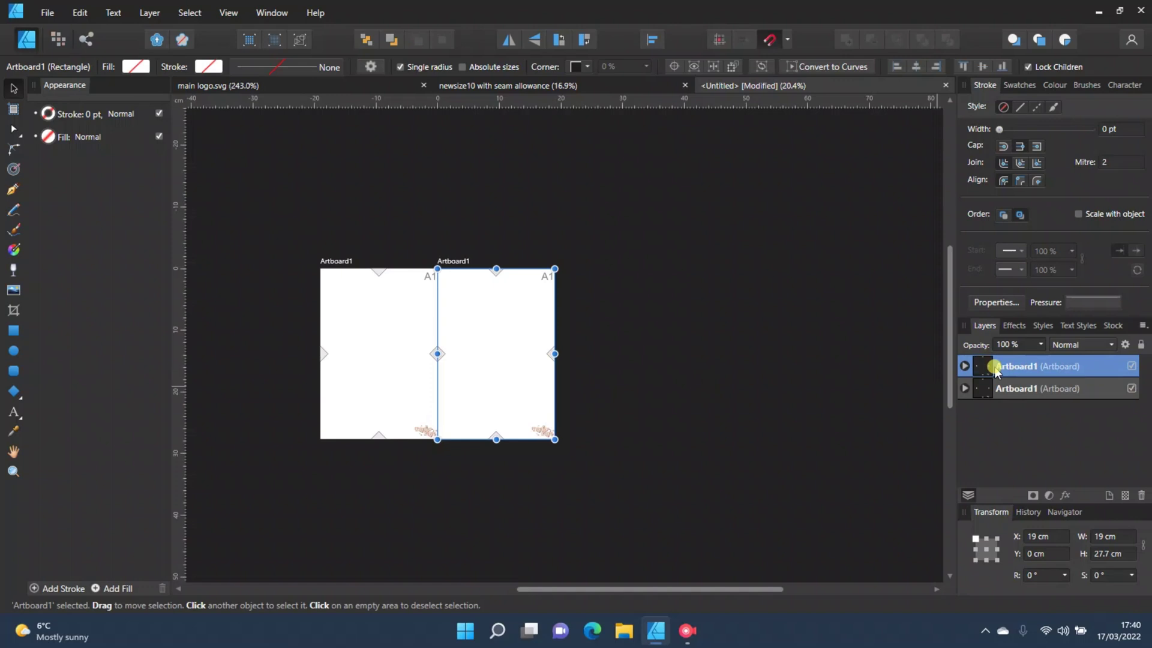
pyautogui.hotkey('ctrl', 'j')
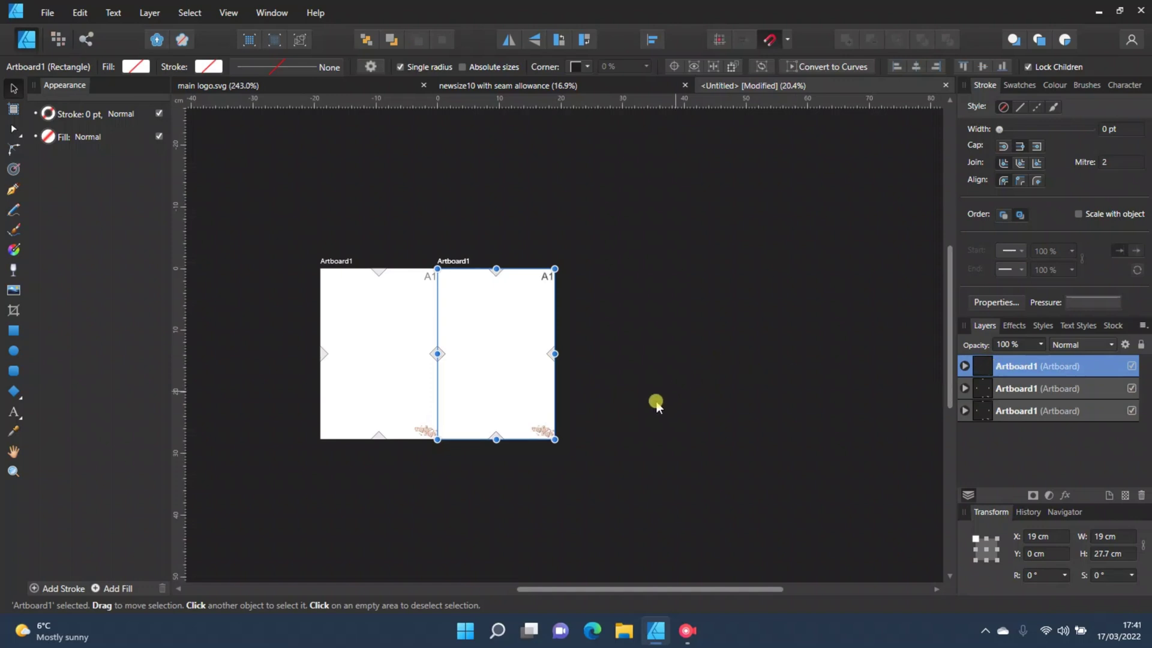
pyautogui.moveTo(504, 362); pyautogui.dragTo(838, 363)
pyautogui.hotkey('ctrl', 'j')
pyautogui.hotkey('ctrl', 'j')
pyautogui.scroll(-1, 669, 363)
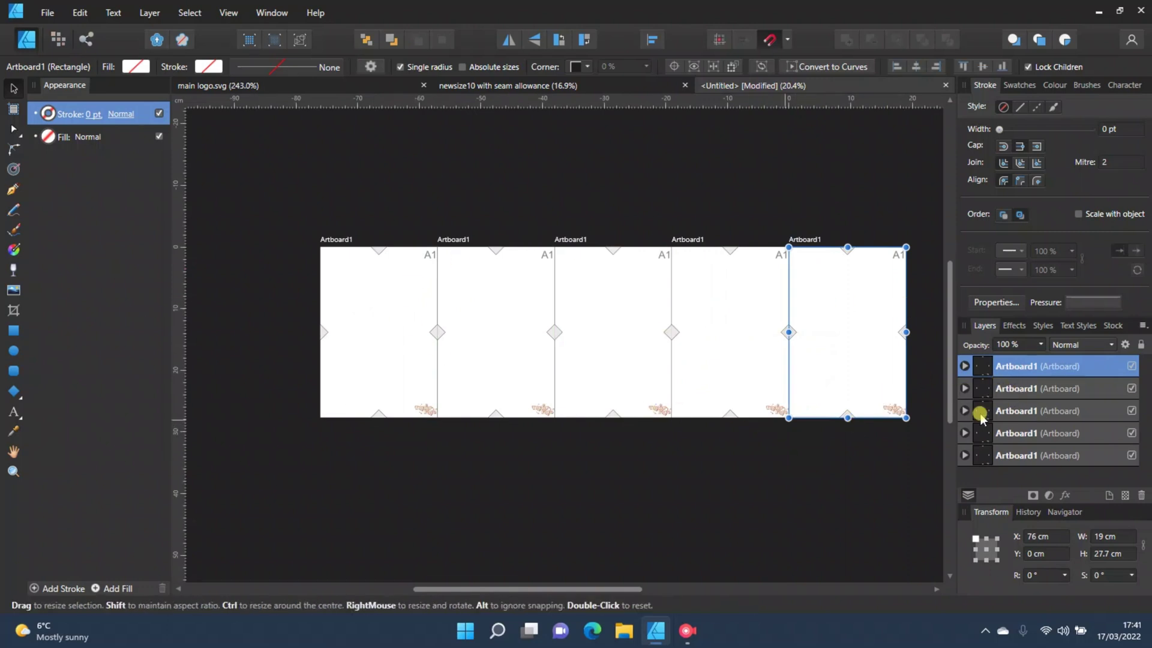
pyautogui.click(554, 267)
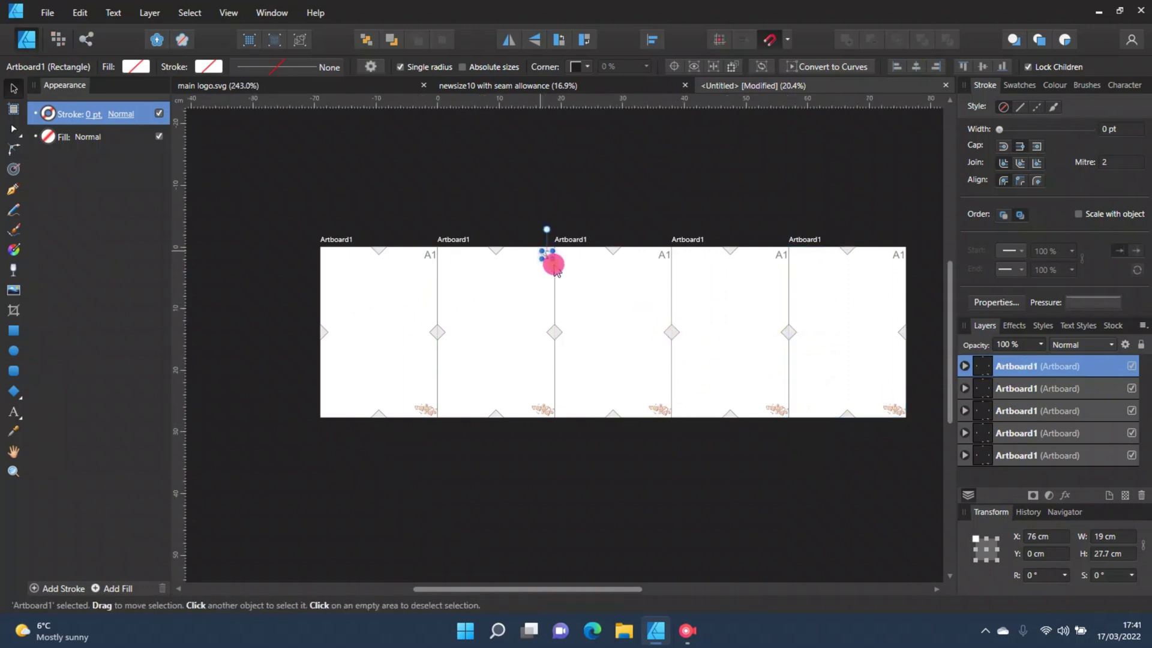
pyautogui.click(553, 264)
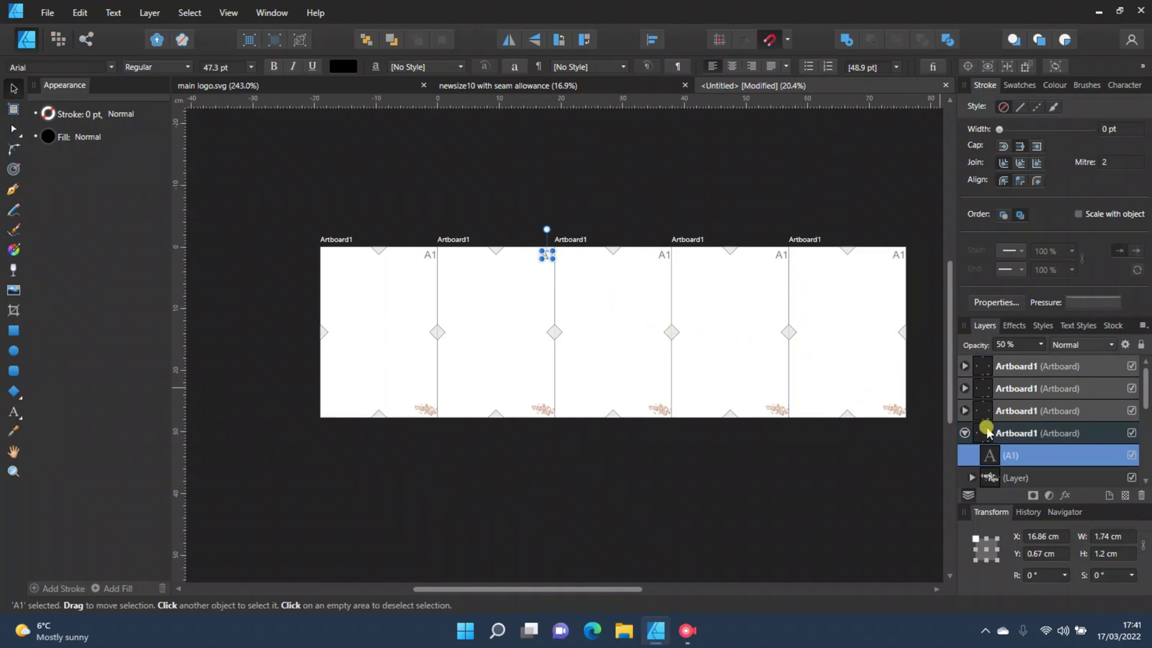
pyautogui.click(965, 432)
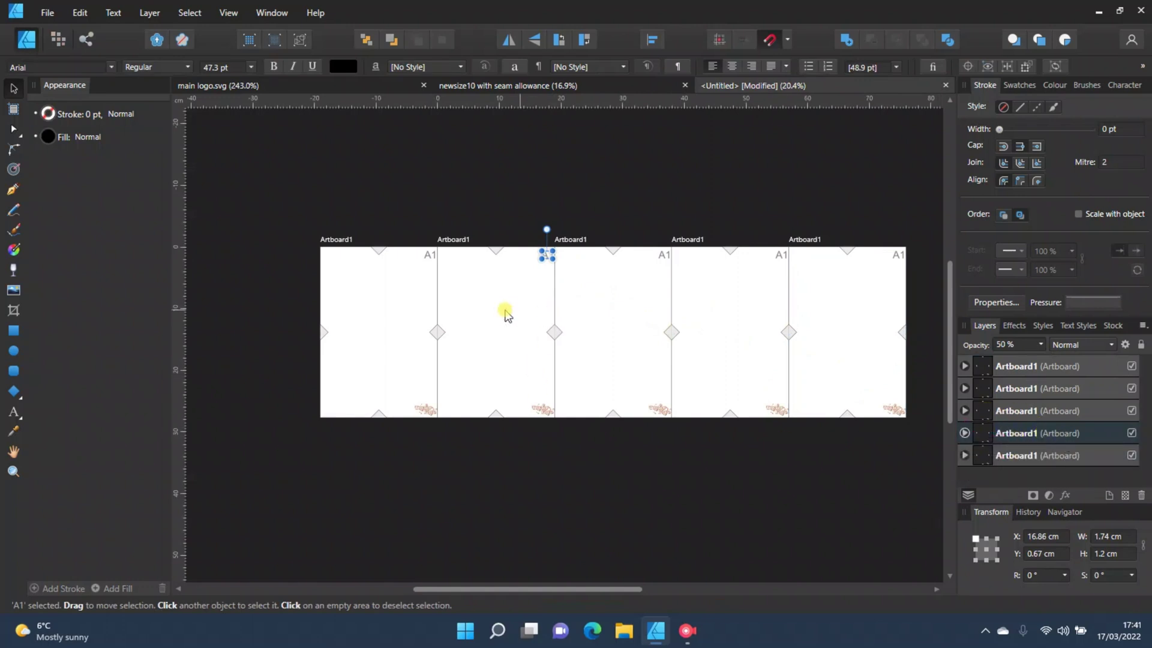
pyautogui.click(509, 313)
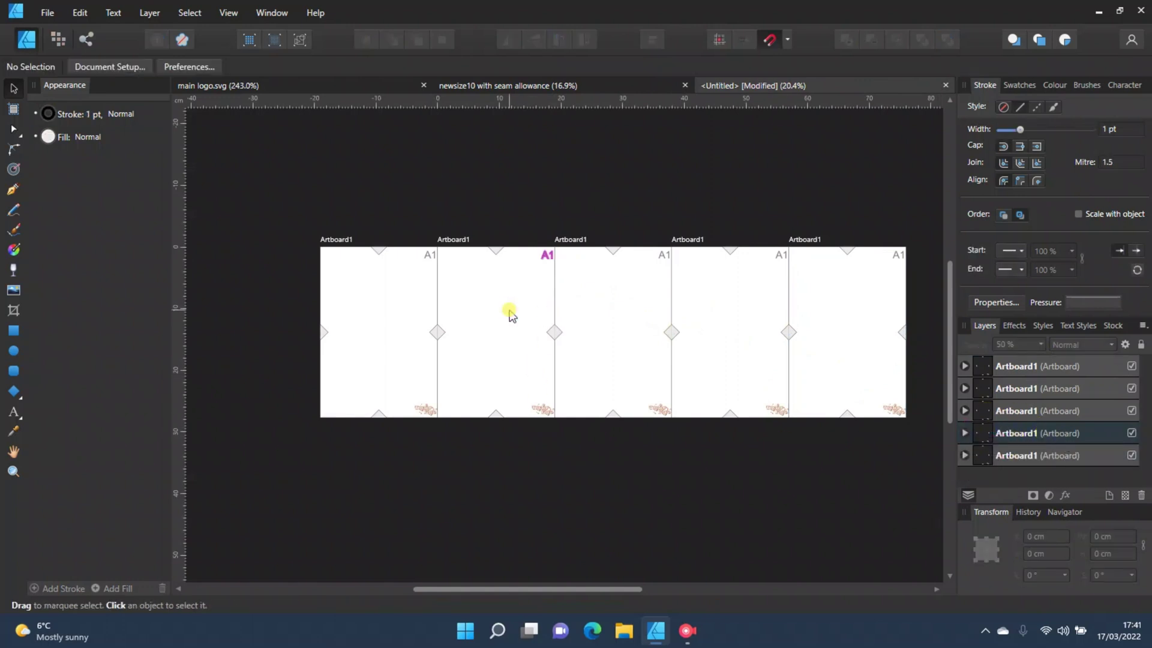
# Step: Rename the second artboard in the row as Artboard2 and the third as Artboard3
pyautogui.click(1047, 434)
pyautogui.doubleClick(1033, 430)
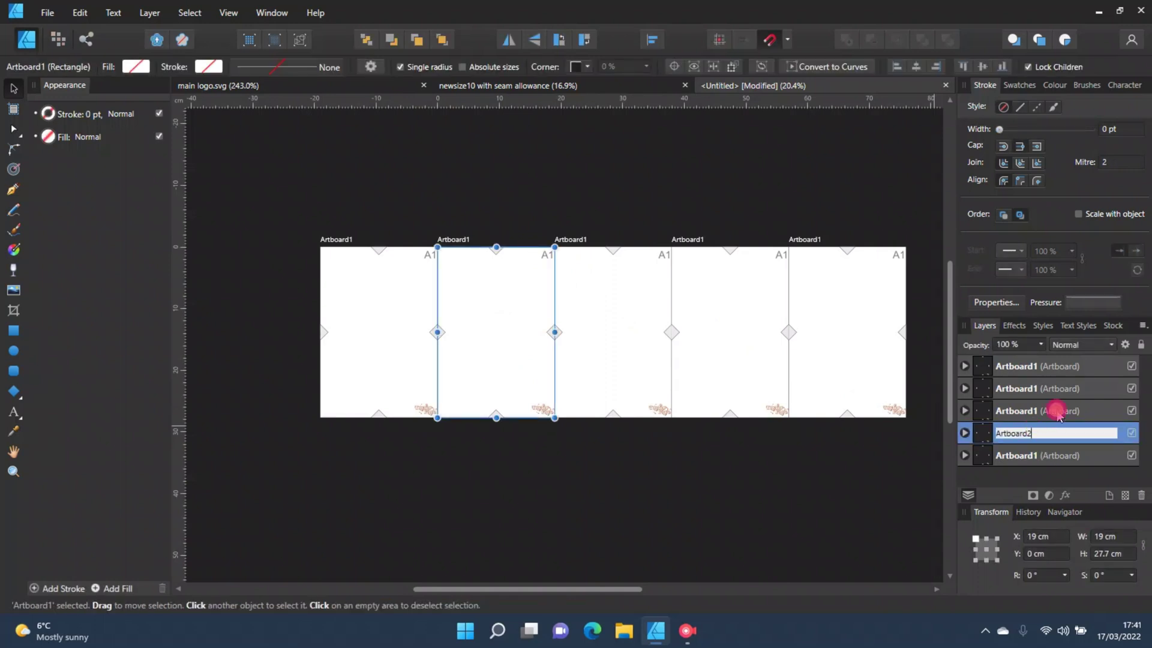
pyautogui.click(1057, 413)
pyautogui.doubleClick(1035, 410)
pyautogui.click(1034, 408)
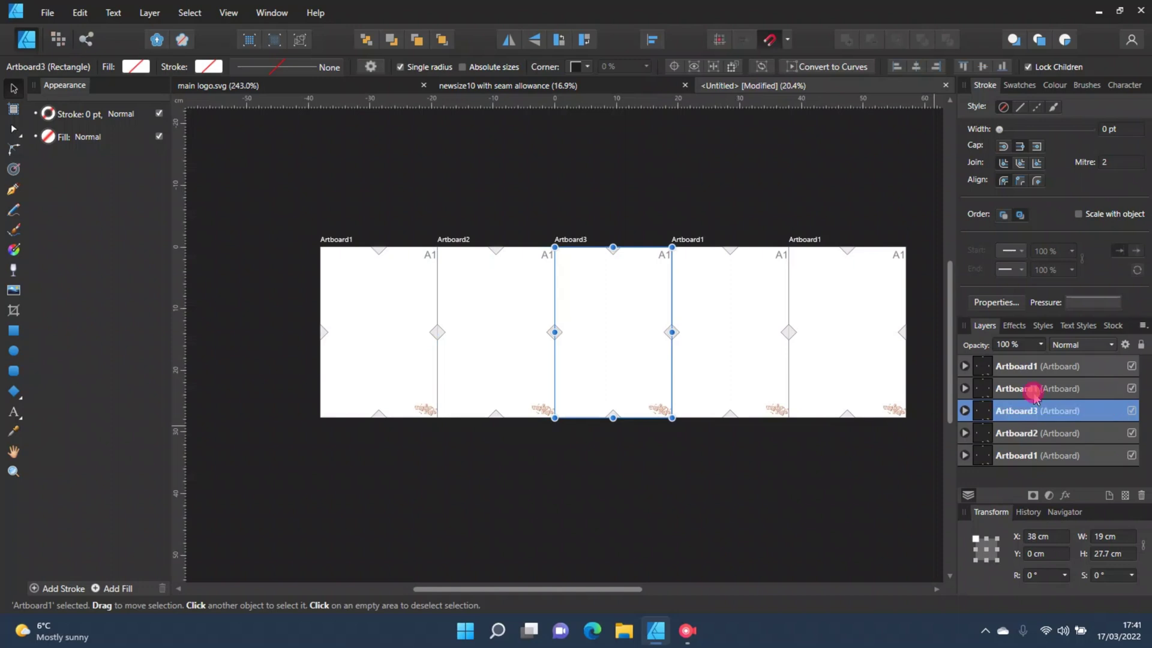
# Step: Rename the fourth artboard in the row as Artboard4 and the fifth as Artboard5
pyautogui.click(1034, 390)
pyautogui.doubleClick(1034, 384)
pyautogui.click(1034, 381)
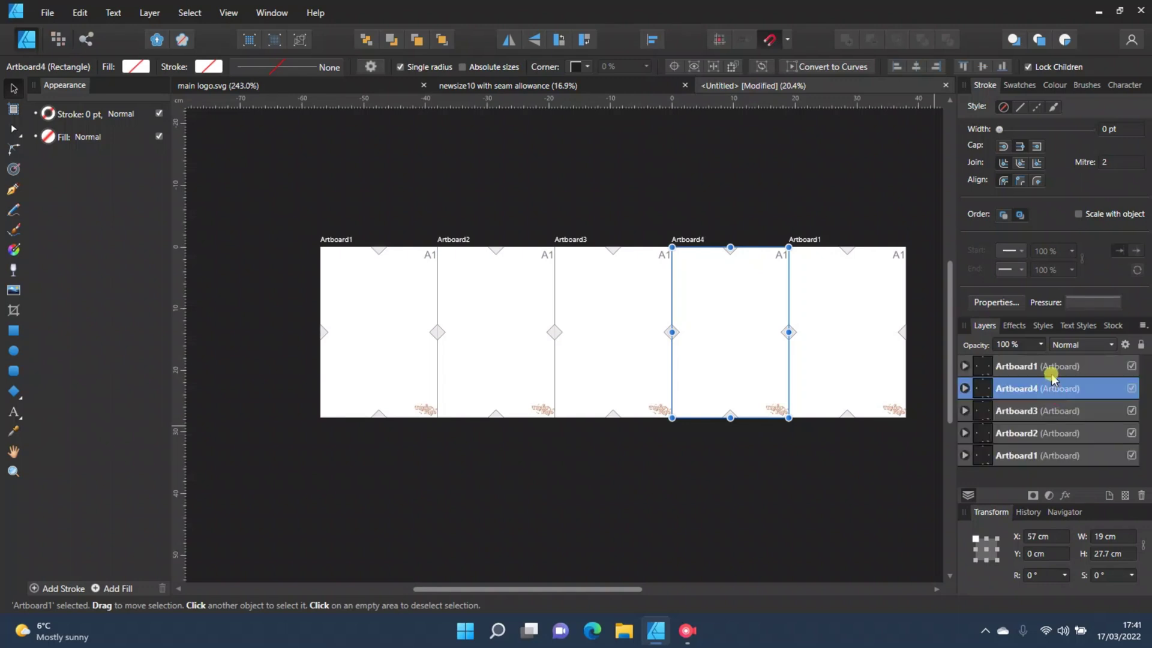
pyautogui.click(1047, 367)
pyautogui.doubleClick(1042, 364)
pyautogui.click(1039, 363)
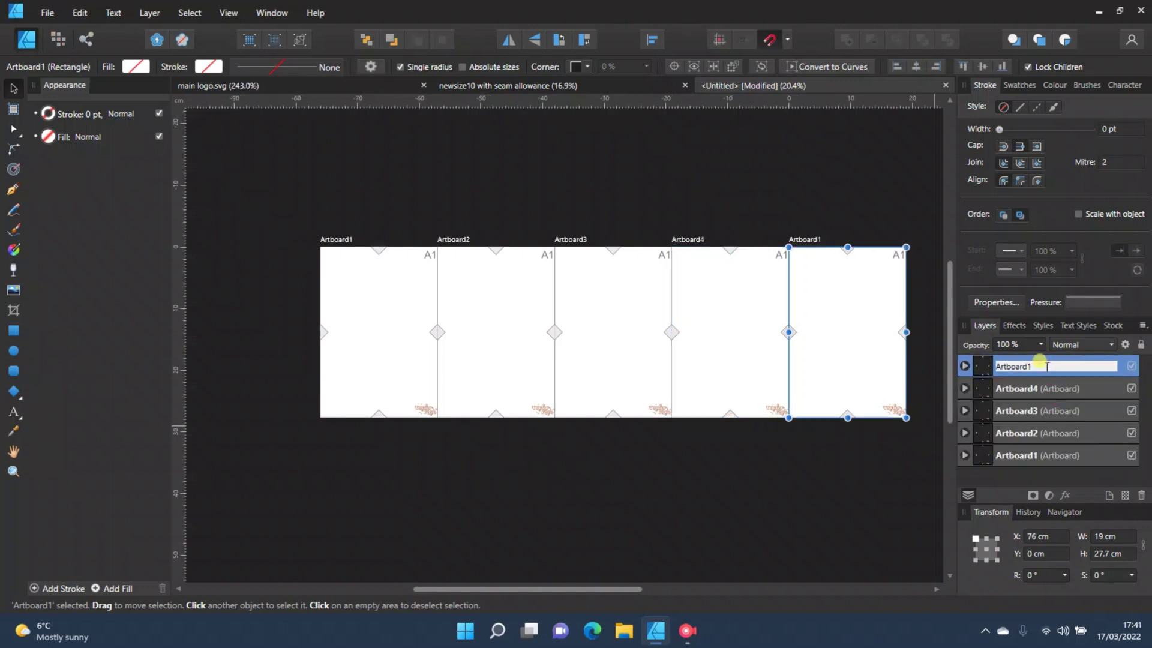
pyautogui.write('5')
pyautogui.press('Return')
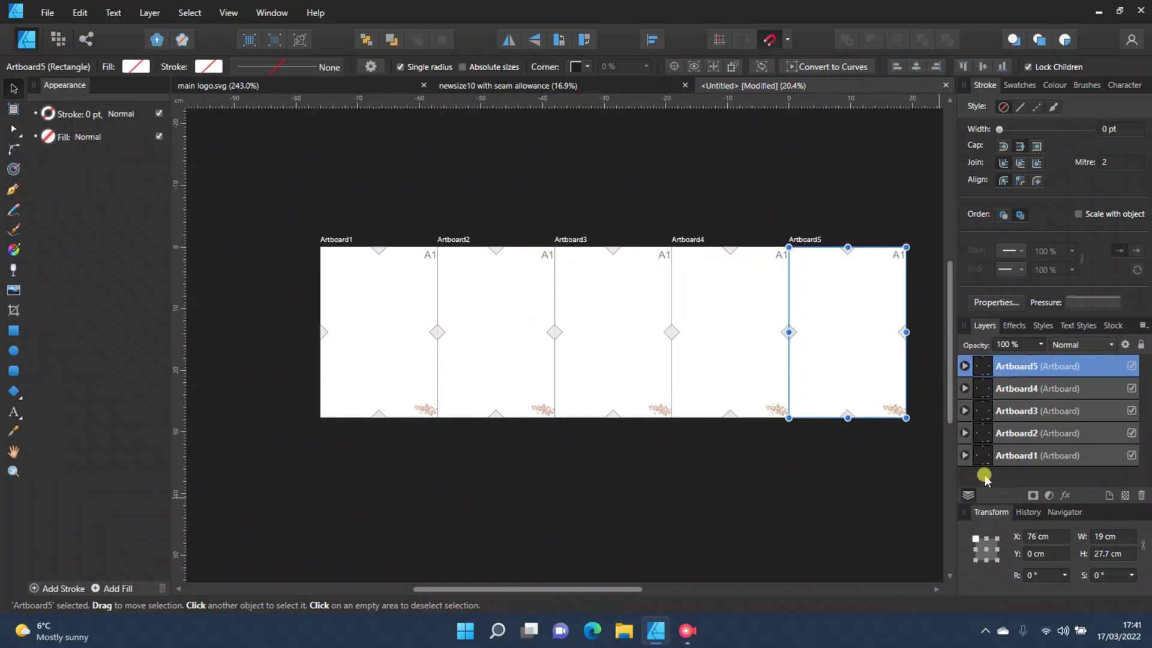
# Step: Duplicate the fifth artboard and place the copy flush beneath Artboard1, at X 0 cm and Y 27.7 cm, to start a second row
pyautogui.scroll(-1, 862, 390)
pyautogui.click(972, 456)
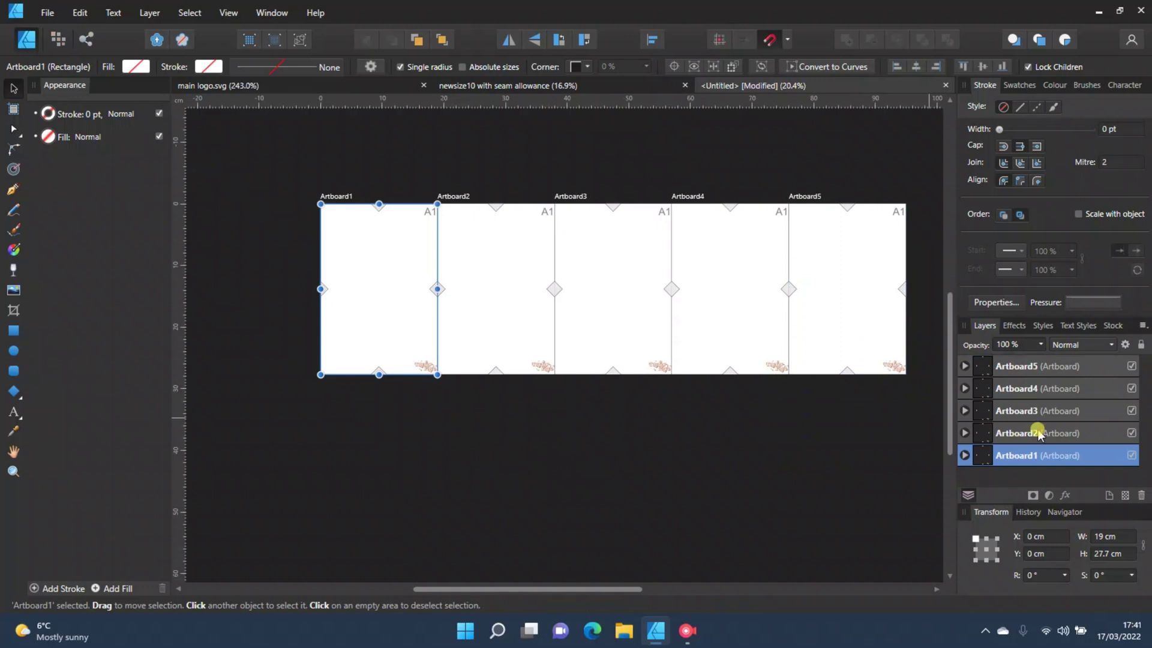
pyautogui.click(1041, 367)
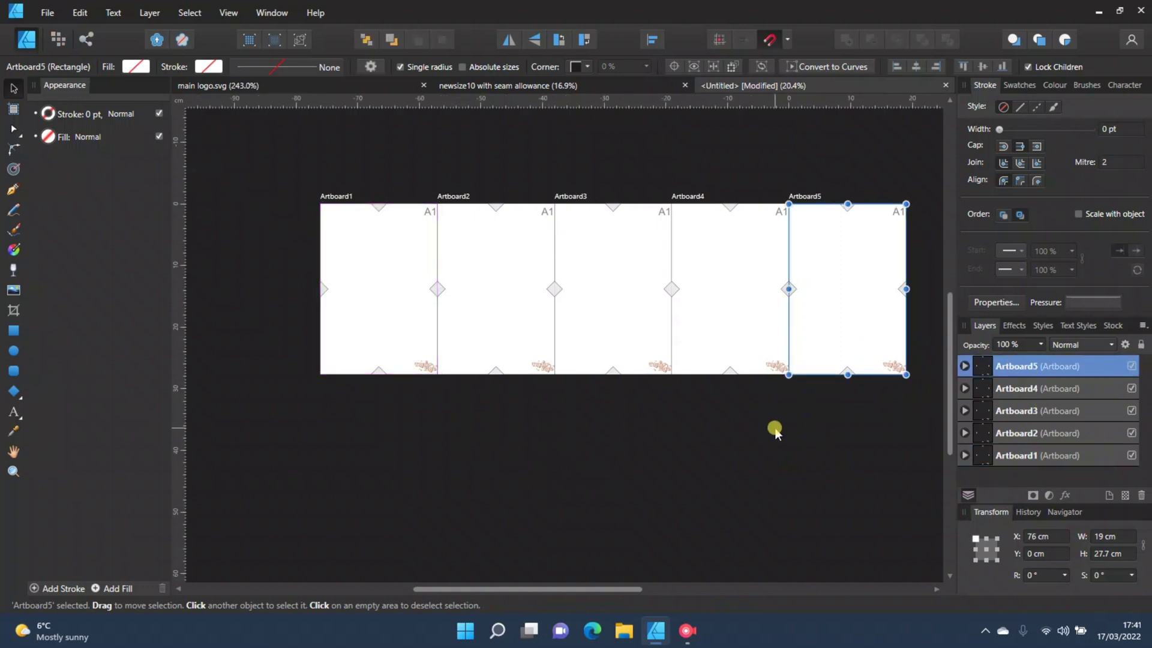
pyautogui.hotkey('ctrl', 'j')
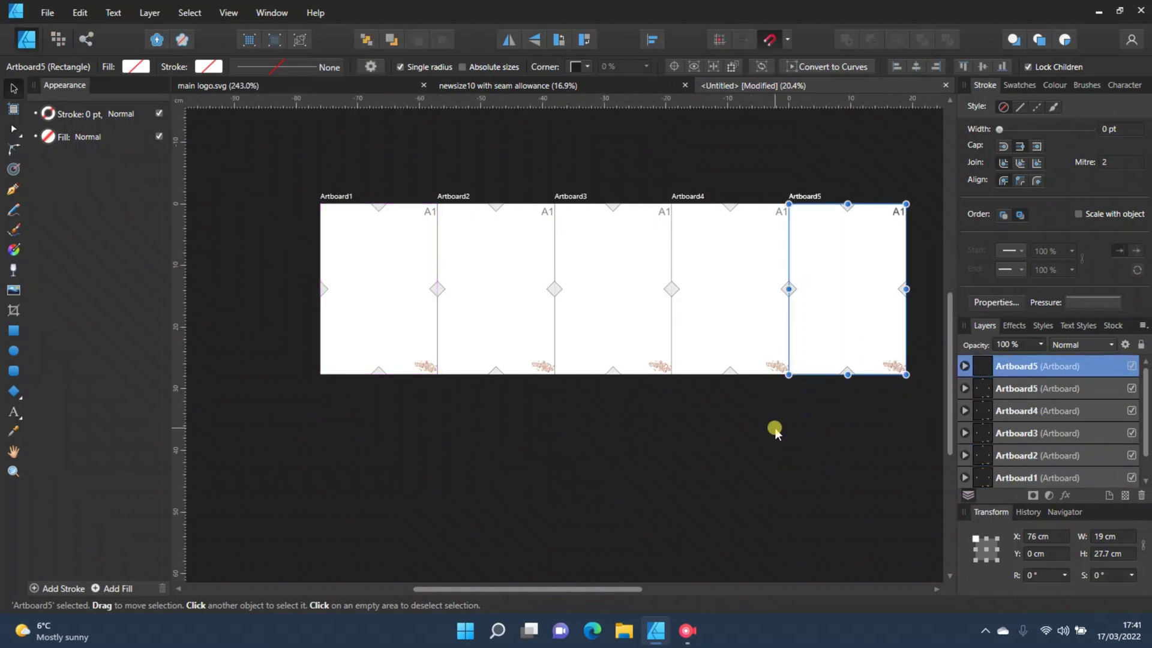
pyautogui.moveTo(817, 326)
pyautogui.mouseDown()
pyautogui.moveTo(830, 494)
pyautogui.moveTo(846, 476)
pyautogui.moveTo(387, 471)
pyautogui.mouseUp()
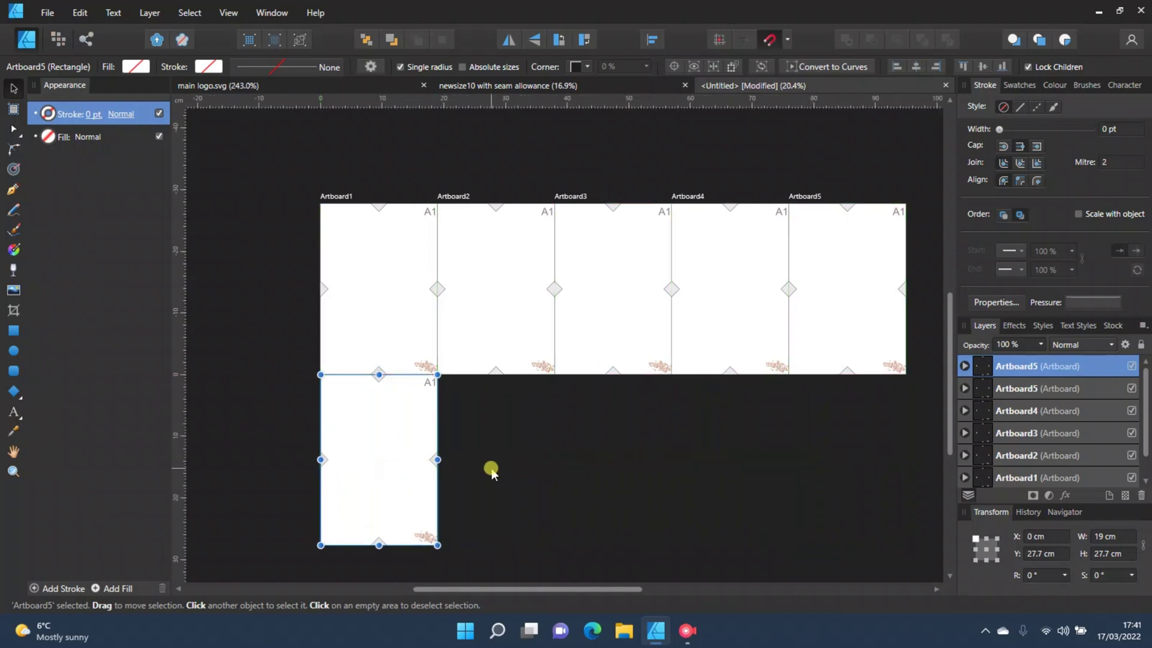
# Step: Duplicate the second row's first artboard four times, lining the copies up edge to edge beneath Artboard2 to Artboard5
pyautogui.hotkey('ctrl', 'j')
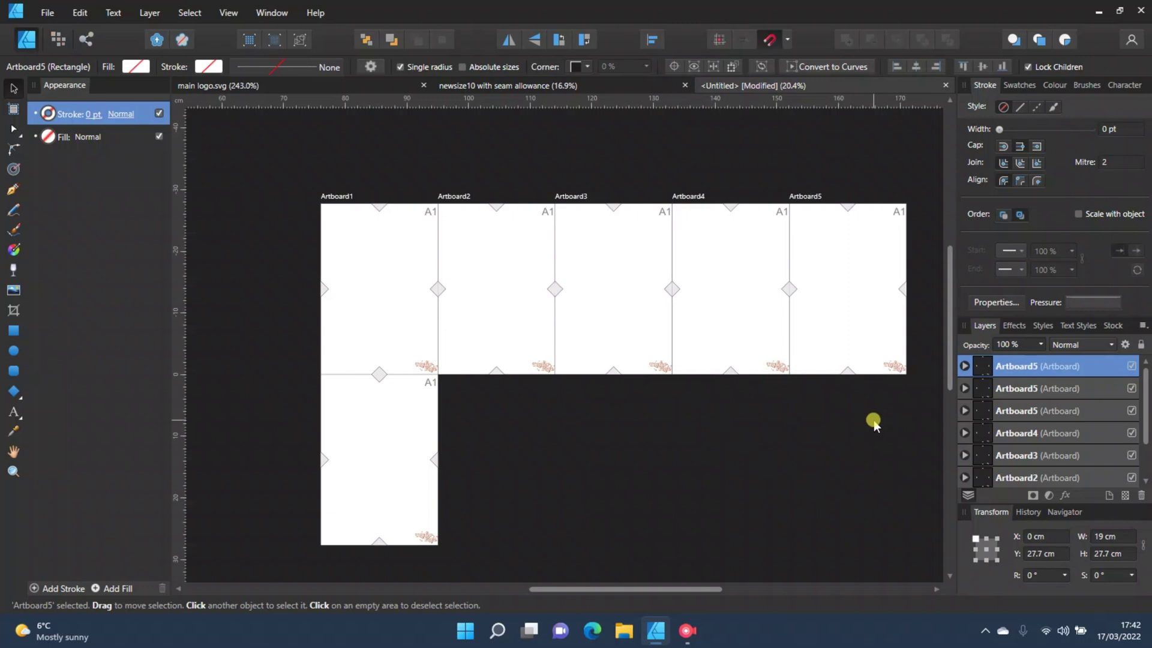
pyautogui.hotkey('ctrl', 'z')
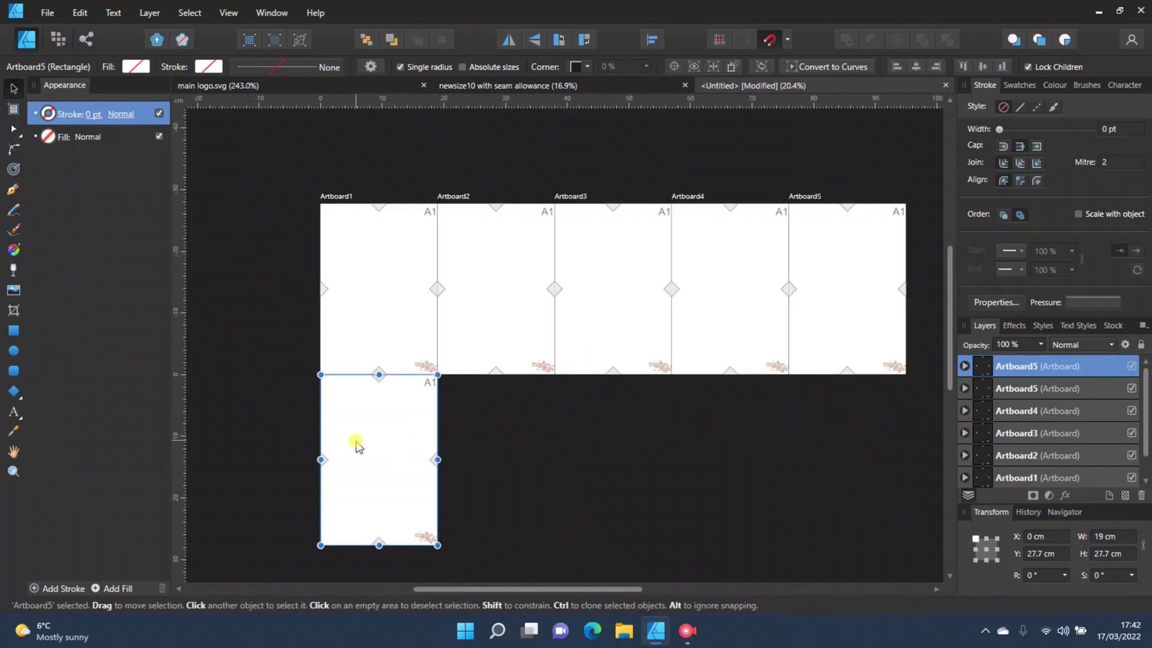
pyautogui.moveTo(363, 476); pyautogui.dragTo(481, 483)
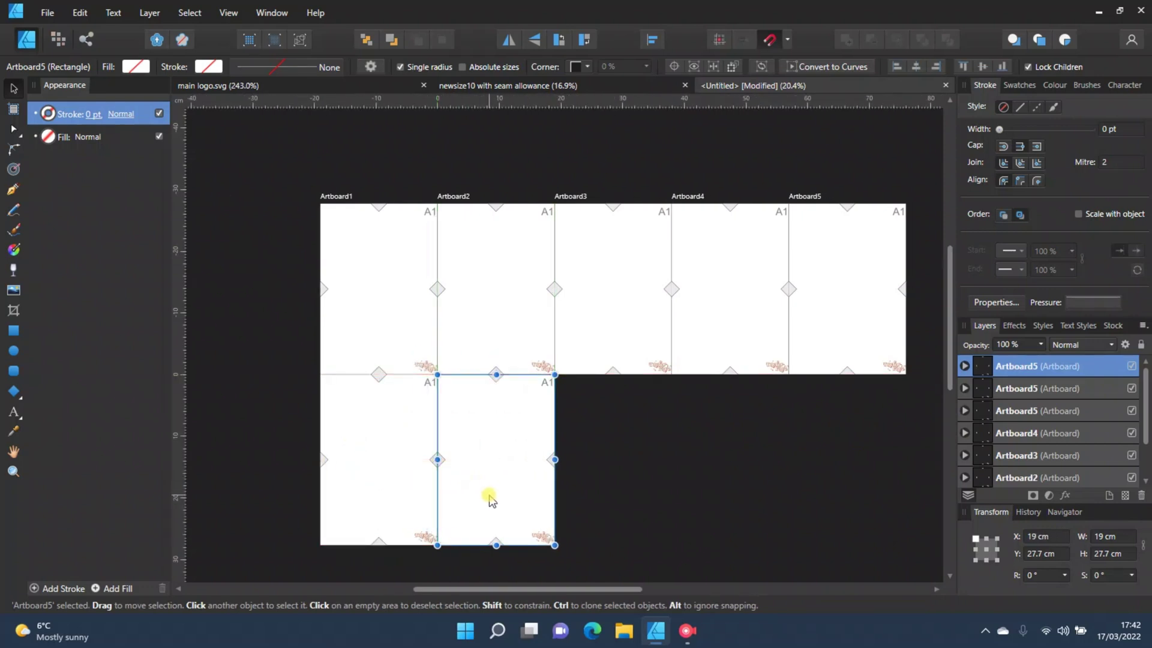
pyautogui.hotkey('ctrl', 'j')
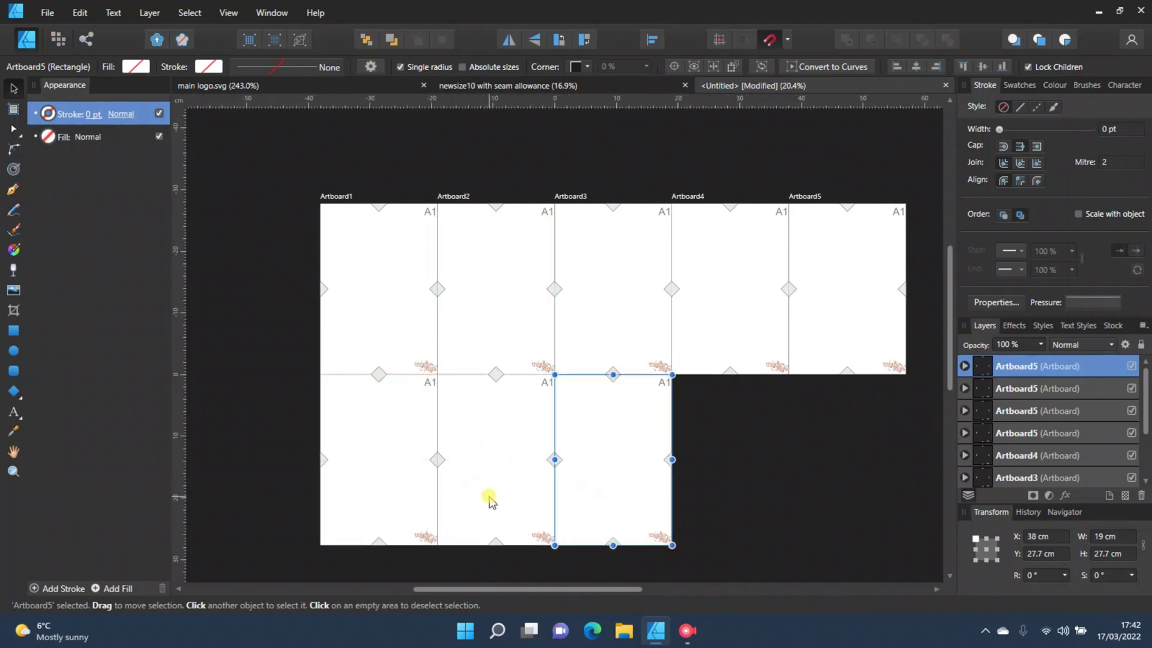
pyautogui.hotkey('ctrl', 'j')
pyautogui.hotkey('ctrl', 'j')
pyautogui.scroll(-1, 613, 403)
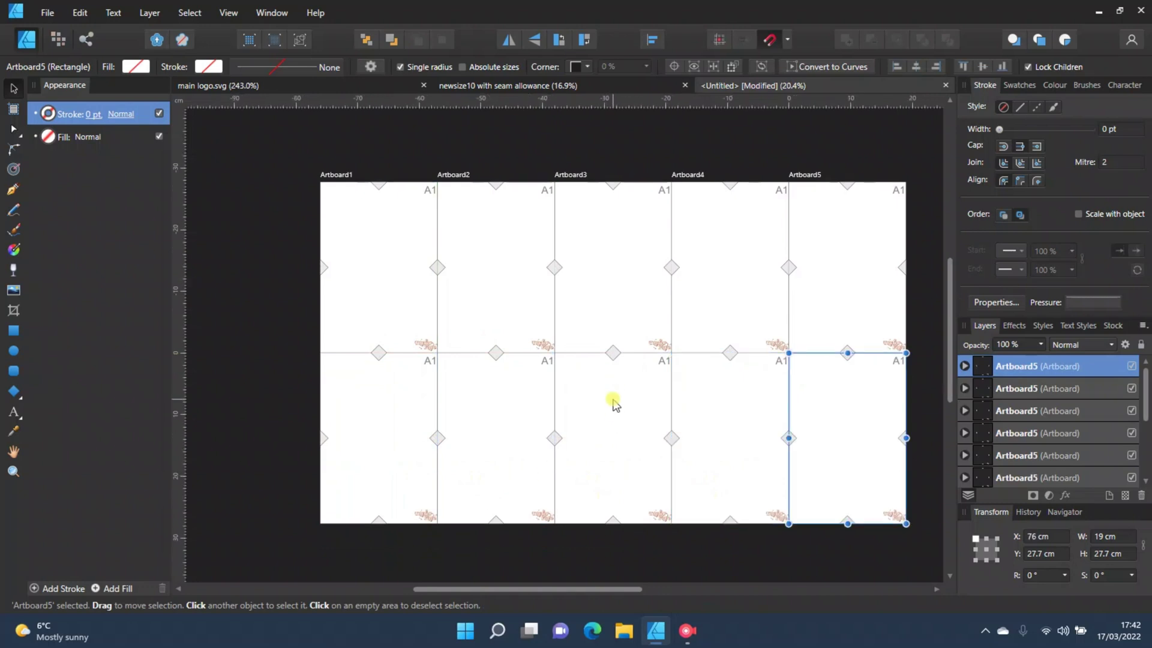
pyautogui.scroll(-1, 613, 404)
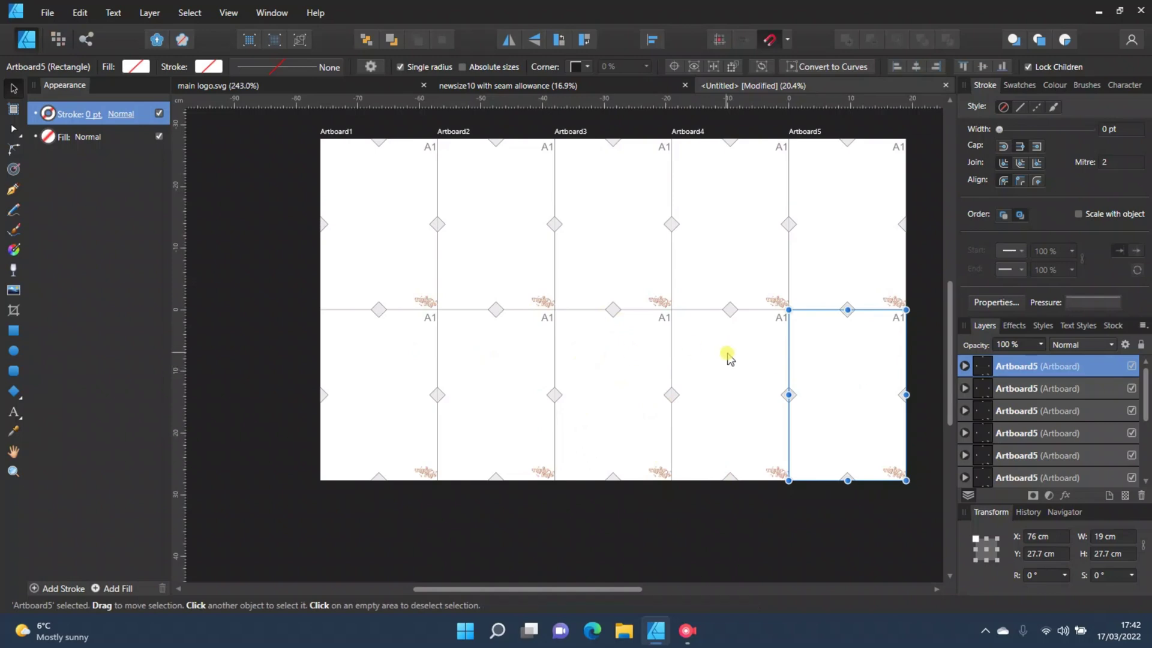
pyautogui.moveTo(601, 589); pyautogui.dragTo(642, 590)
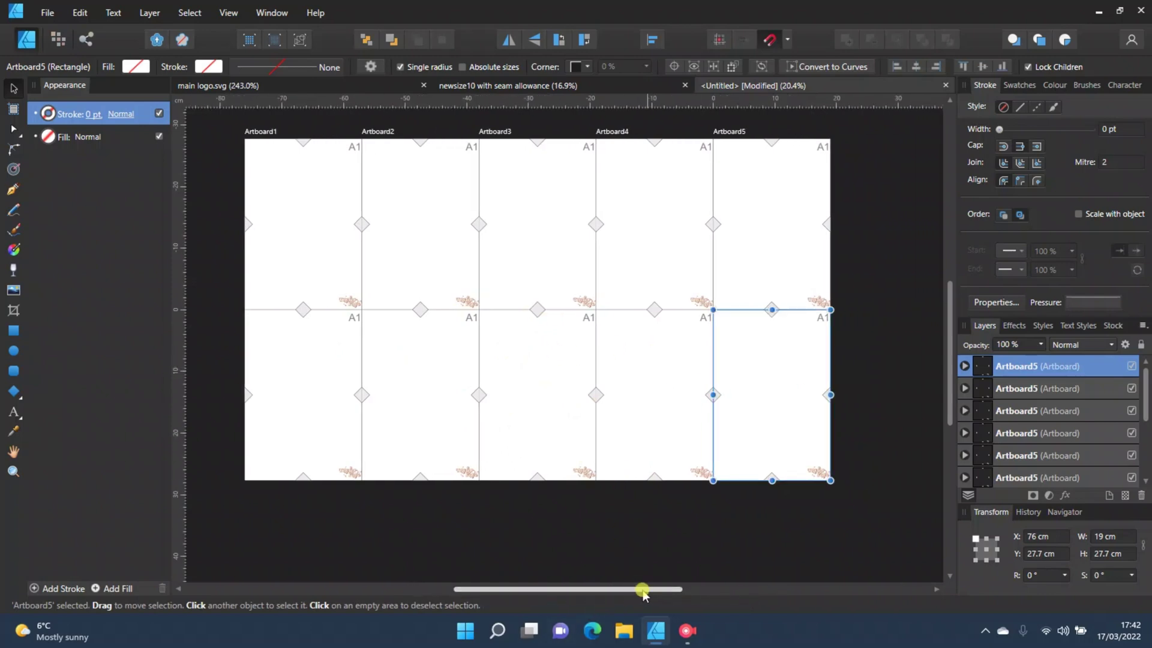
pyautogui.hotkey('ctrl', 'j')
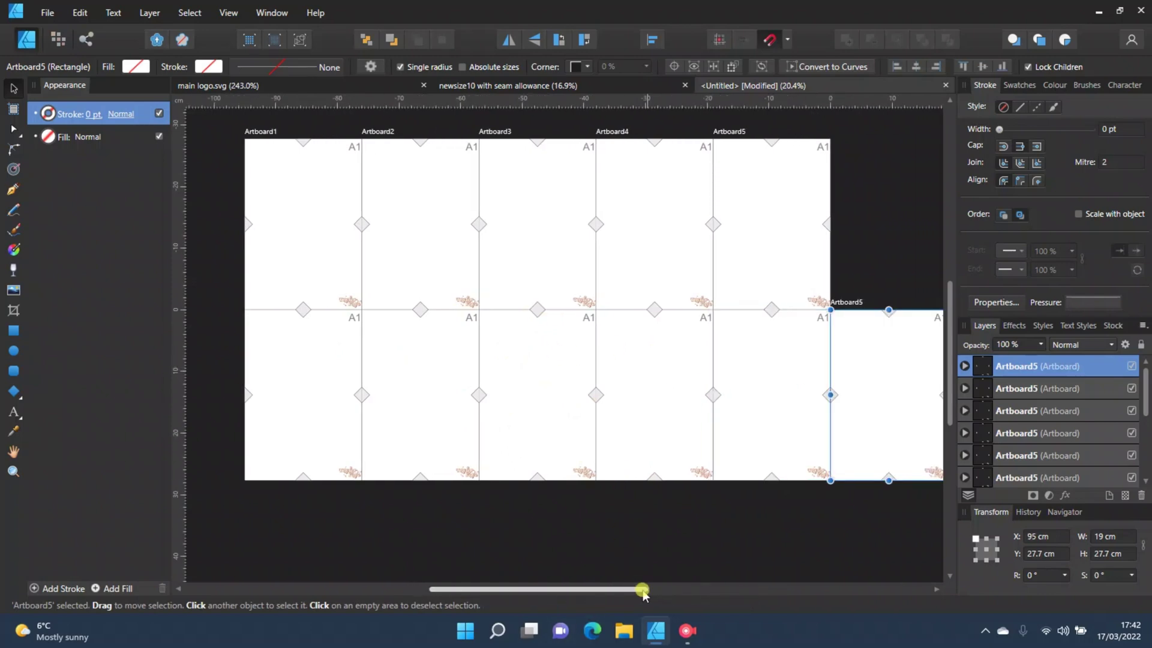
pyautogui.hotkey('ctrl', 'z')
pyautogui.scroll(-3, 617, 485)
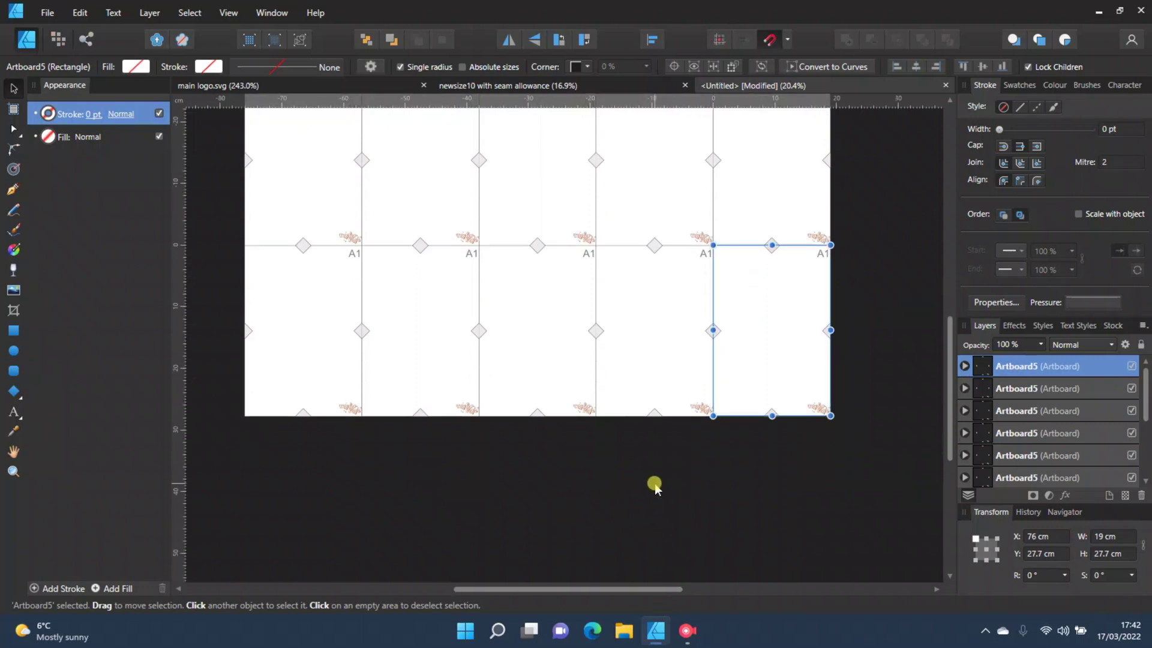
pyautogui.moveTo(948, 378); pyautogui.dragTo(948, 373)
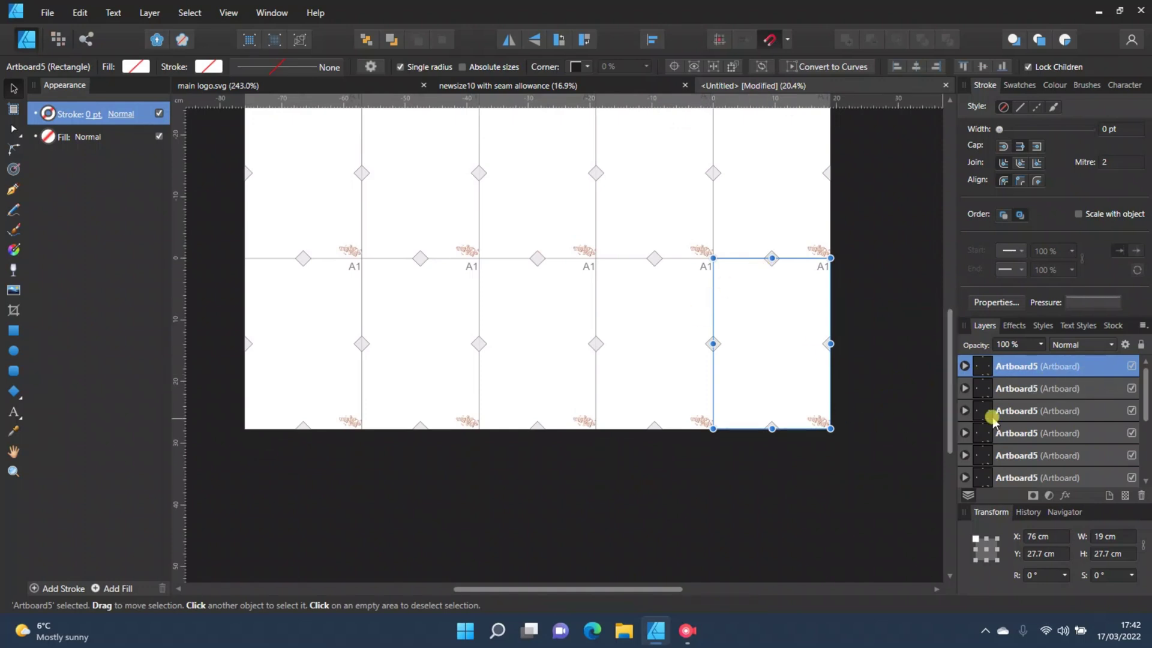
# Step: Rename the first artboard in the second row as Artboard6 and the second as Artboard7
pyautogui.scroll(-2, 1064, 441)
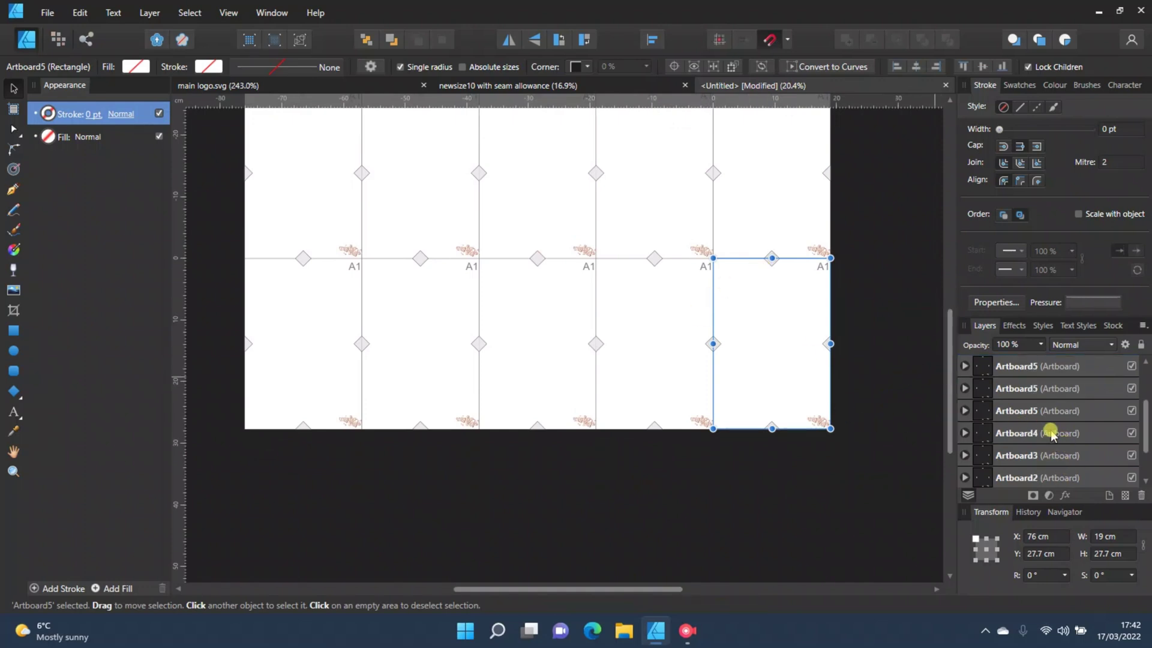
pyautogui.click(1049, 399)
pyautogui.doubleClick(1041, 387)
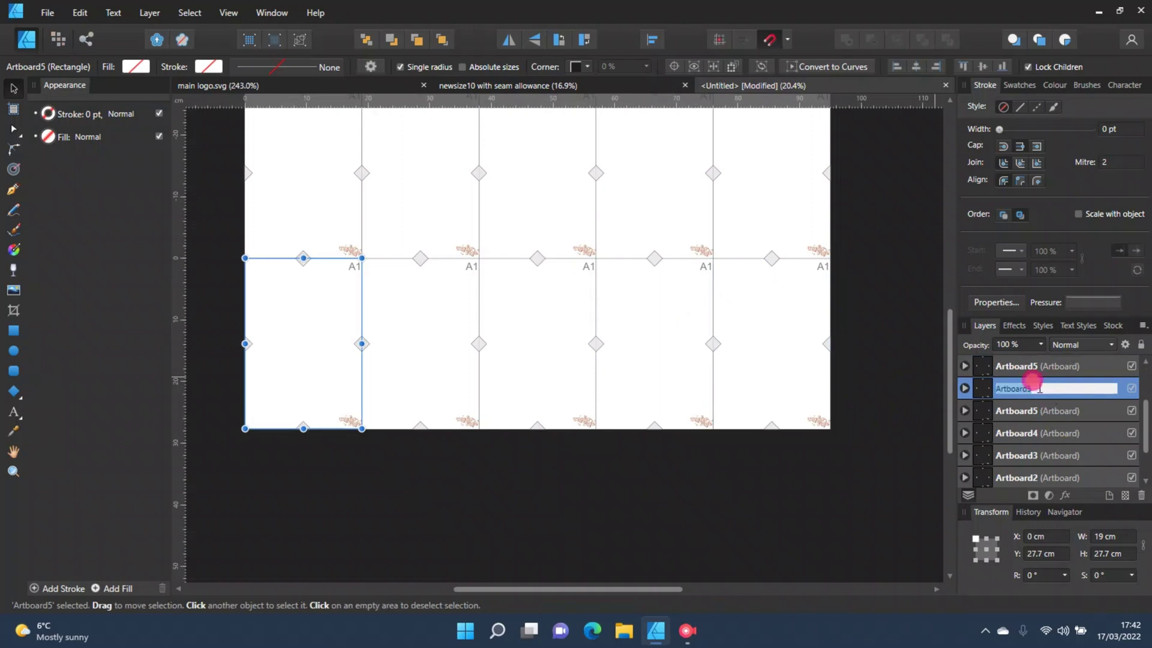
pyautogui.write('Artboard6')
pyautogui.press('Return')
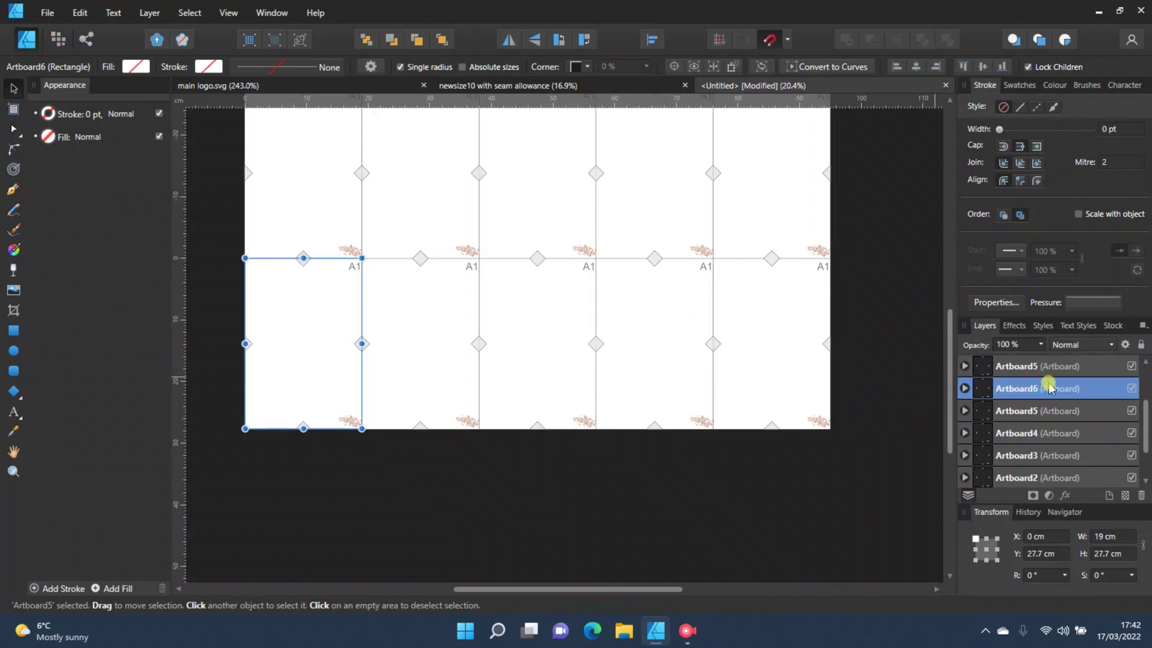
pyautogui.scroll(1, 1052, 453)
pyautogui.scroll(-1, 1052, 447)
pyautogui.scroll(1, 1049, 450)
pyautogui.doubleClick(1040, 387)
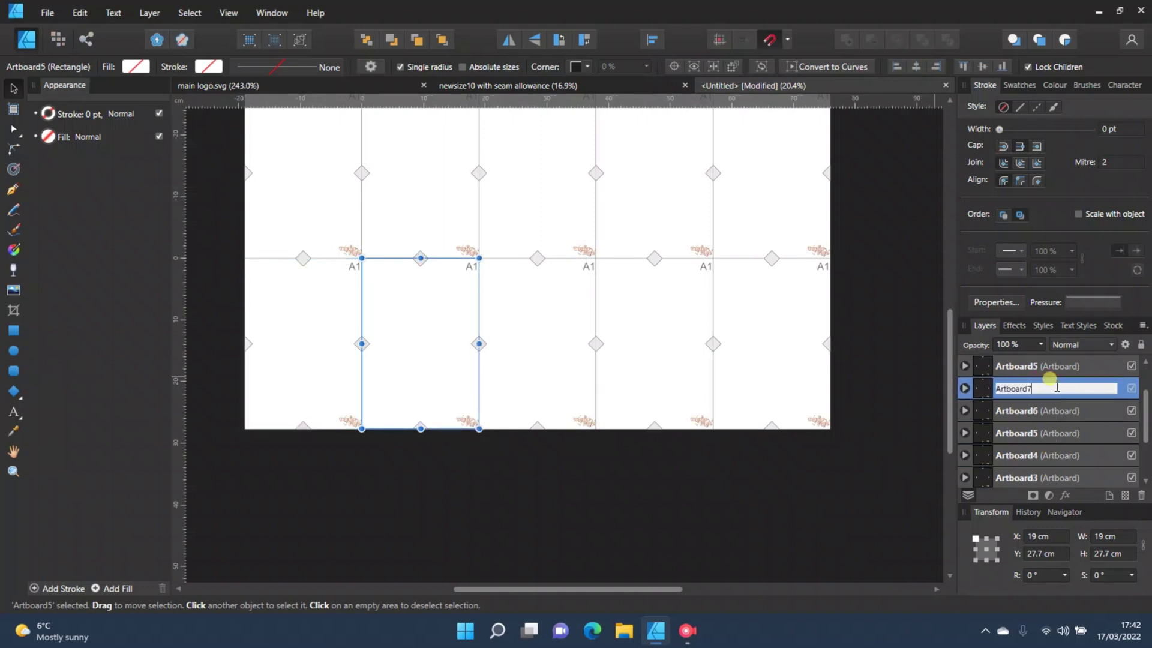
# Step: Rename the third artboard in the second row as Artboard8 and the fourth as Artboard9
pyautogui.click(1051, 368)
pyautogui.click(1044, 364)
pyautogui.click(1047, 366)
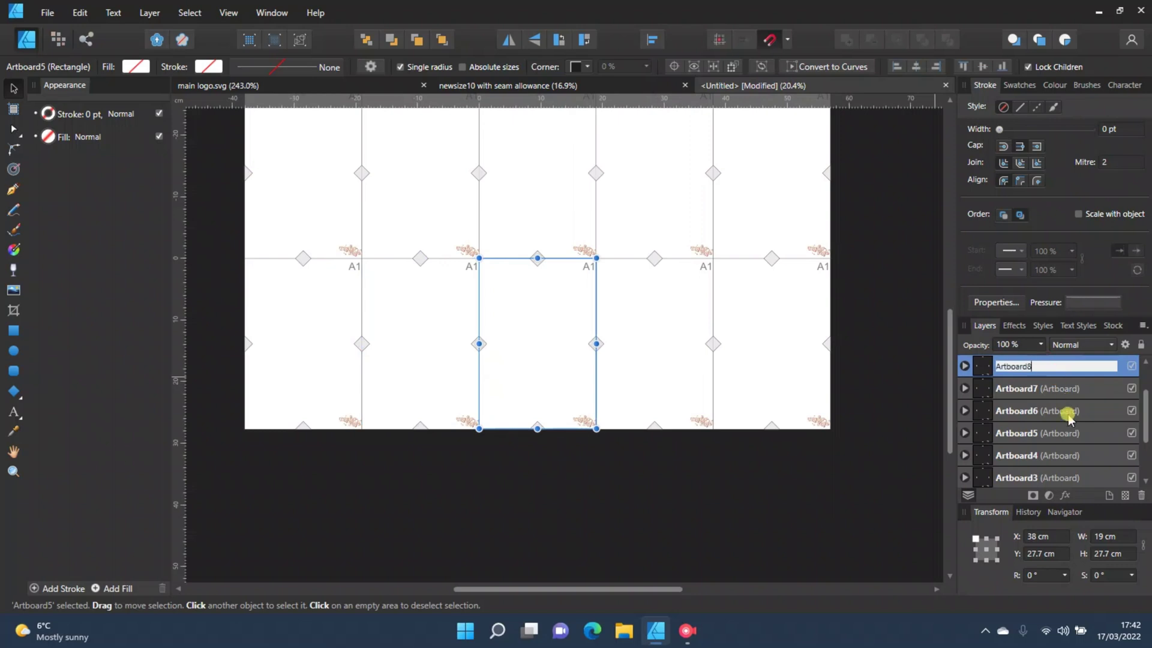
pyautogui.scroll(2, 1069, 418)
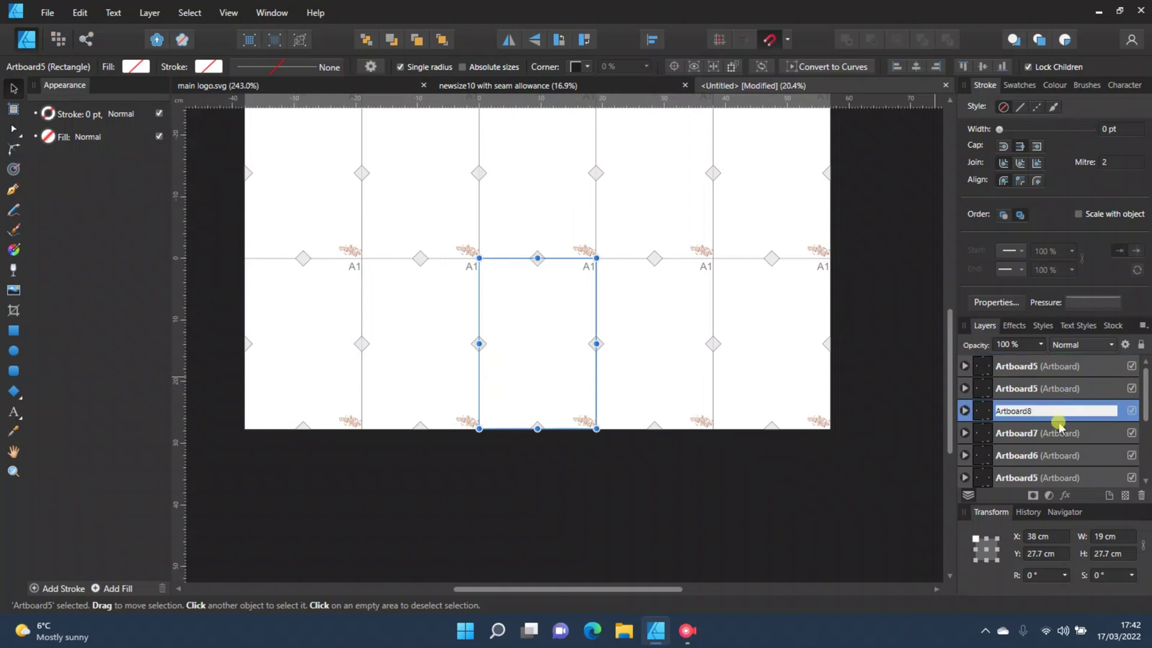
pyautogui.click(1043, 389)
pyautogui.click(1038, 387)
pyautogui.click(1040, 384)
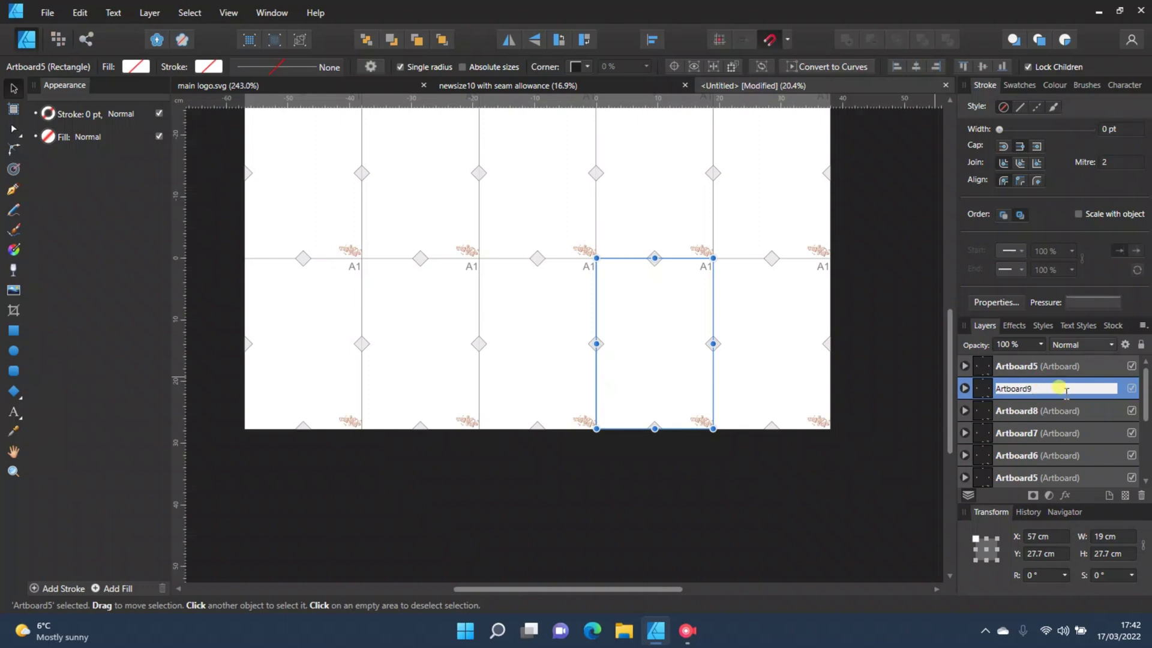
pyautogui.write('9')
# Step: Rename the last artboard in the second row as Artboard10
pyautogui.click(1047, 366)
pyautogui.click(1049, 366)
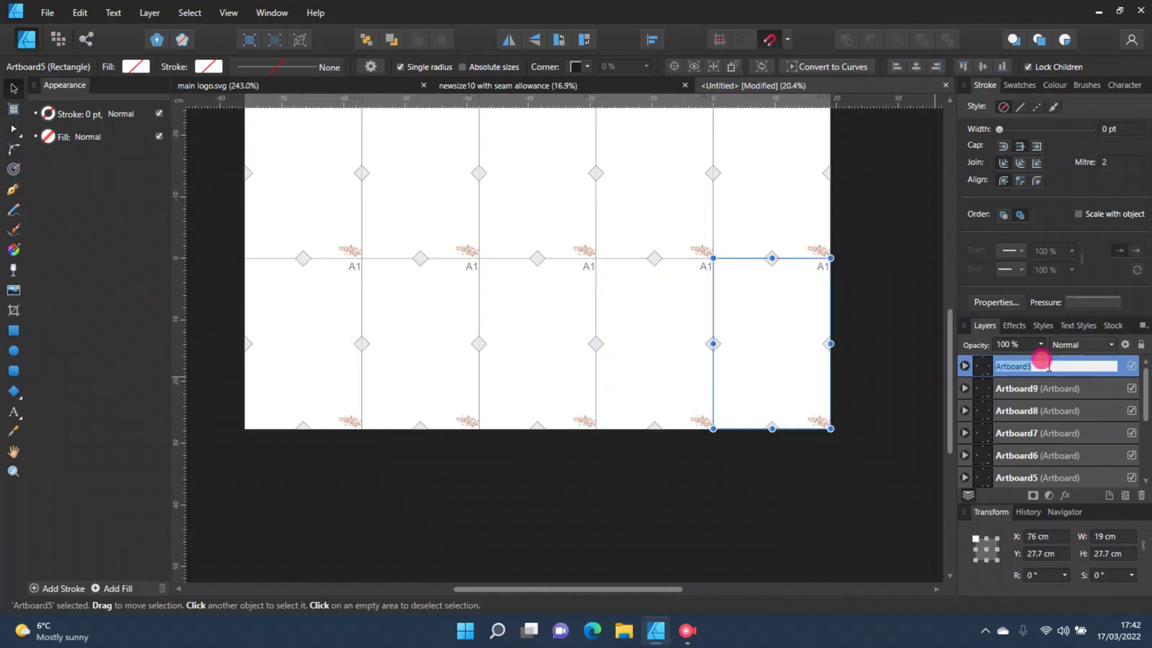
pyautogui.click(1050, 365)
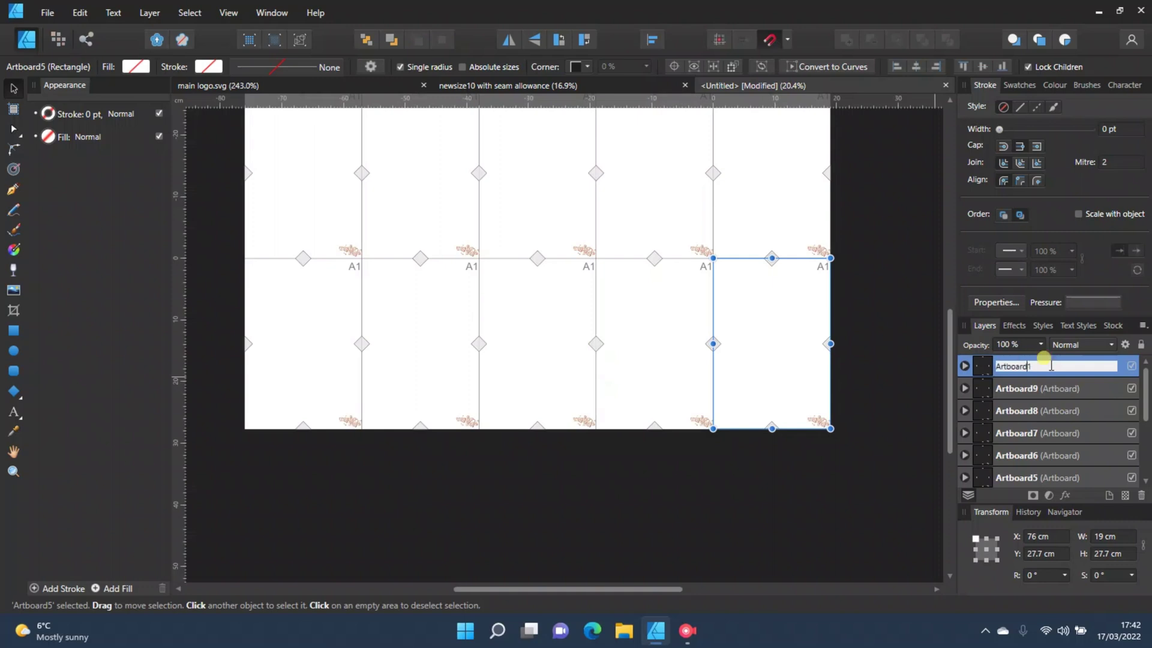
pyautogui.write('10')
pyautogui.press('Return')
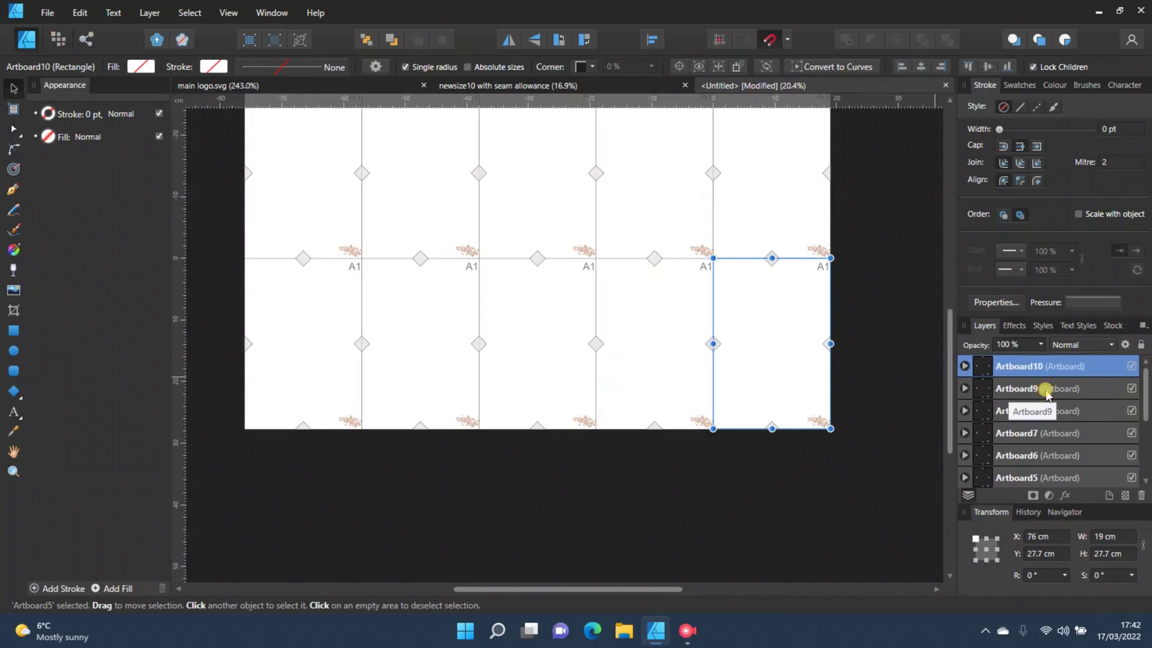
pyautogui.scroll(-1, 1007, 441)
pyautogui.scroll(1, 1097, 437)
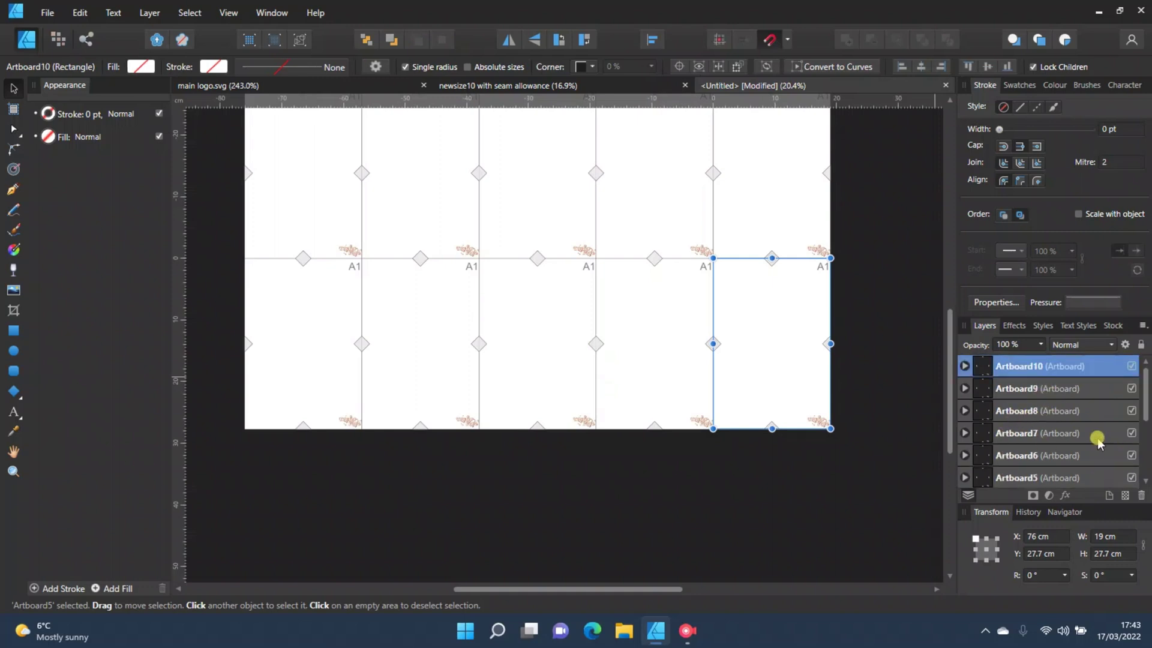
# Step: Duplicate Artboard10 and place the copy flush beneath Artboard6, at X 0 cm and Y 55.4 cm, to start a third row
pyautogui.scroll(1, 839, 462)
pyautogui.moveTo(660, 587)
pyautogui.mouseDown()
pyautogui.moveTo(621, 588)
pyautogui.moveTo(642, 588)
pyautogui.mouseUp()
pyautogui.scroll(-1, 689, 543)
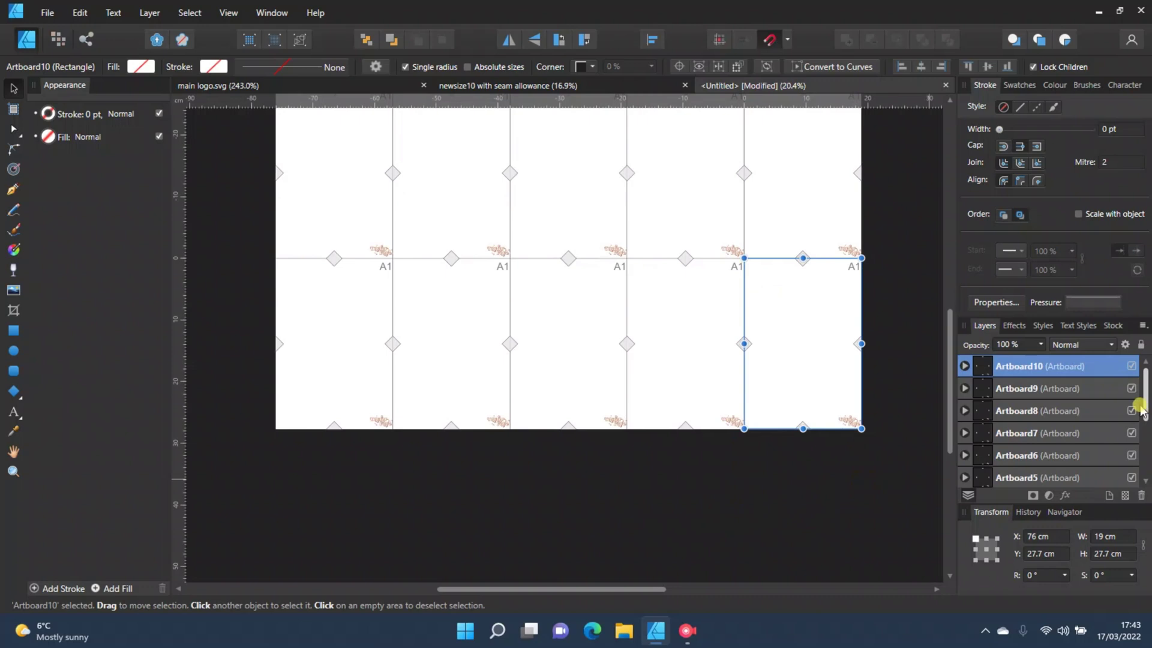
pyautogui.moveTo(822, 337); pyautogui.dragTo(348, 513)
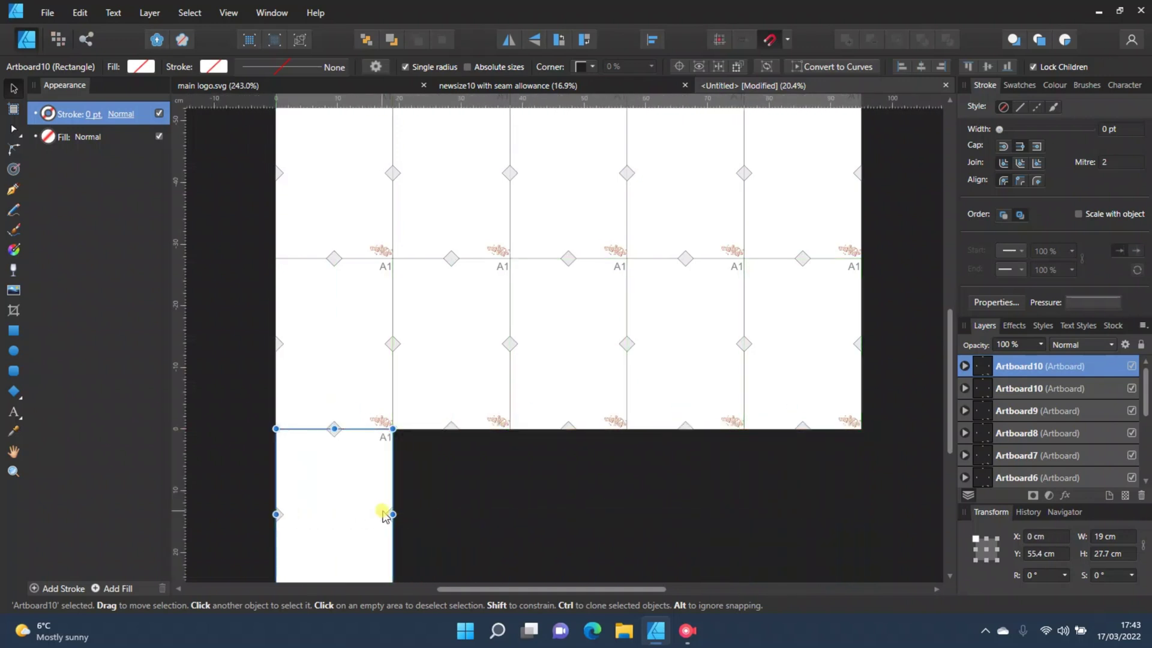
# Step: Duplicate the third row's first artboard four times, placing the copies edge to edge to make a row of five pages
pyautogui.click(369, 516)
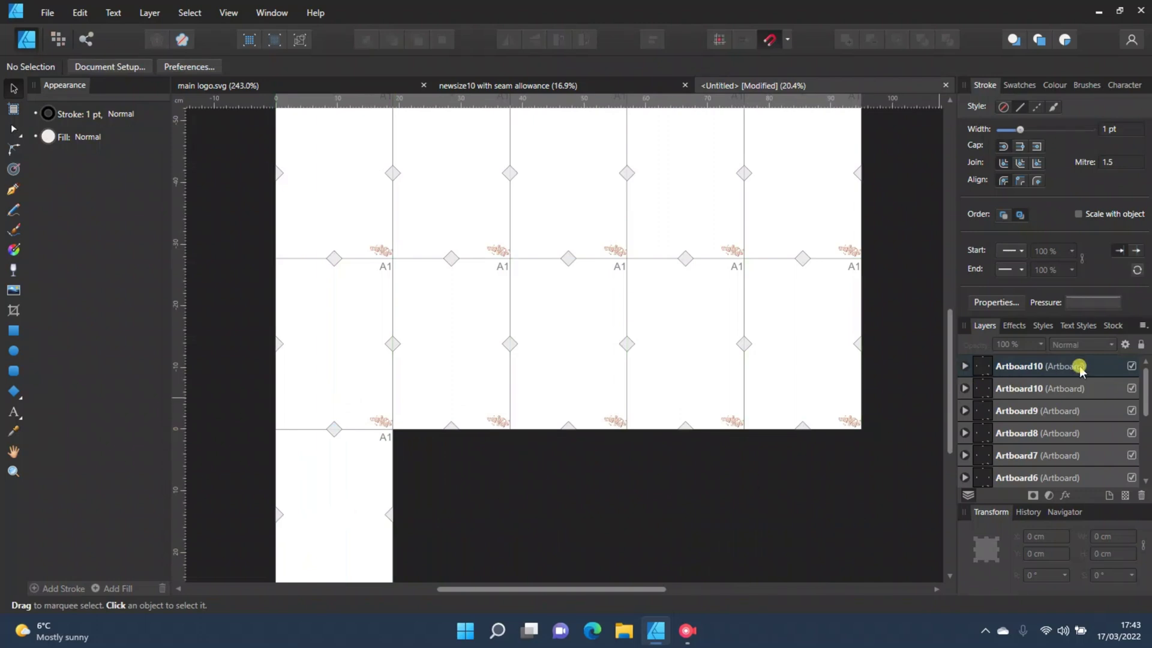
pyautogui.click(1056, 373)
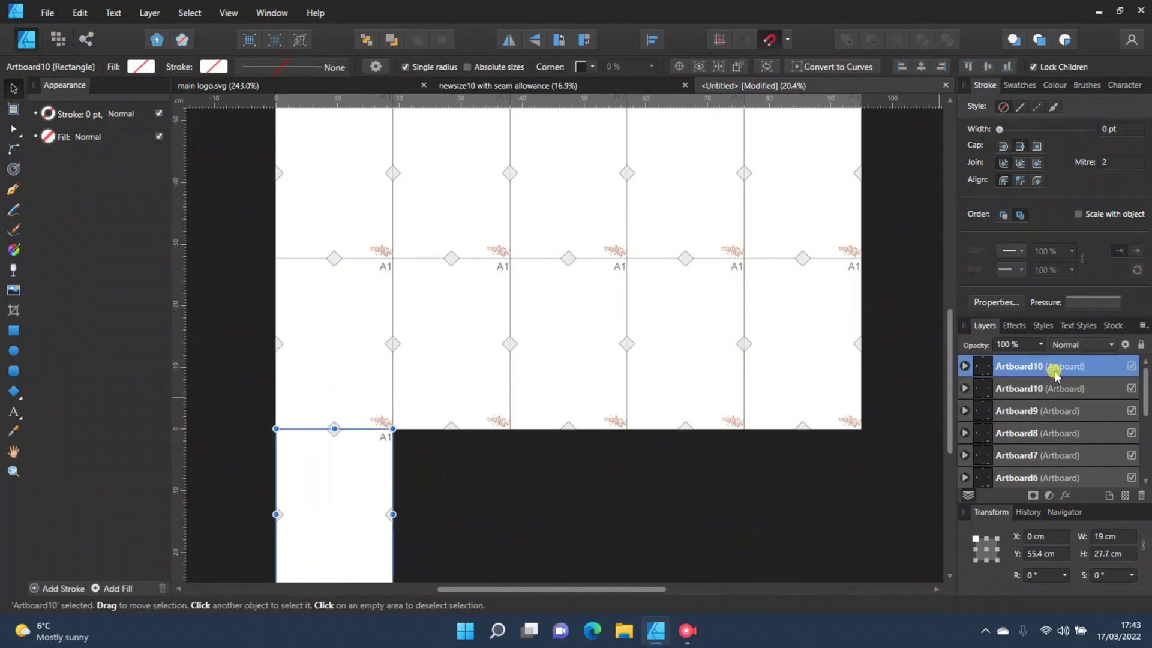
pyautogui.moveTo(394, 504); pyautogui.dragTo(489, 511)
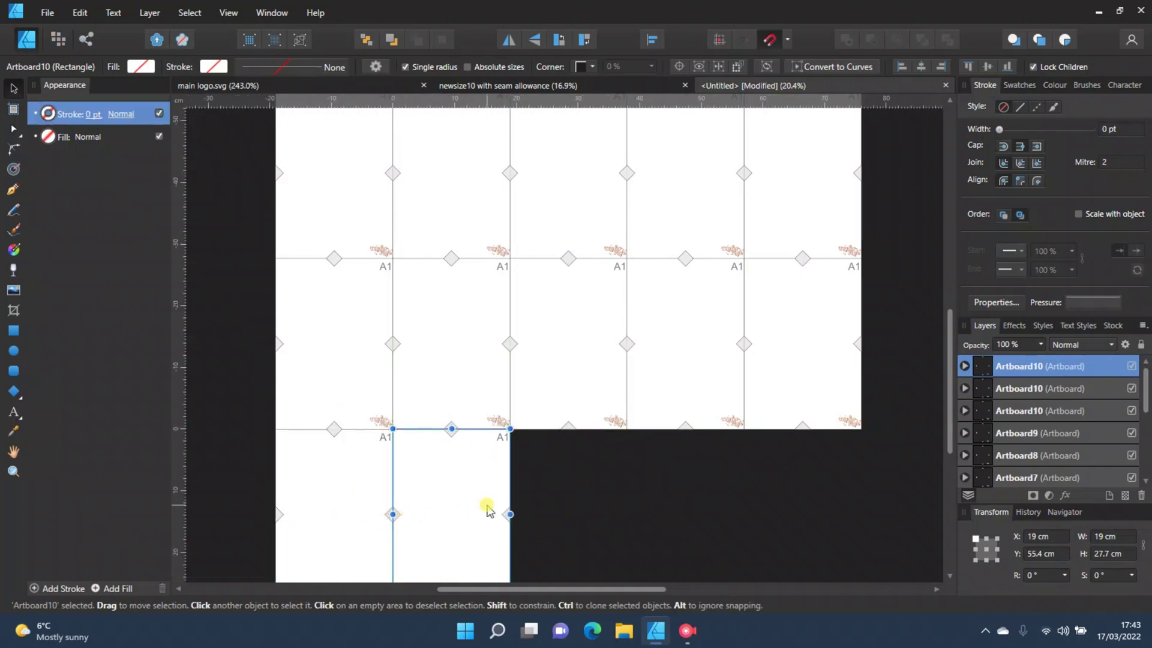
pyautogui.hotkey('ctrl', 'j')
pyautogui.hotkey('ctrl', 'j')
pyautogui.hotkey('ctrl', 'j')
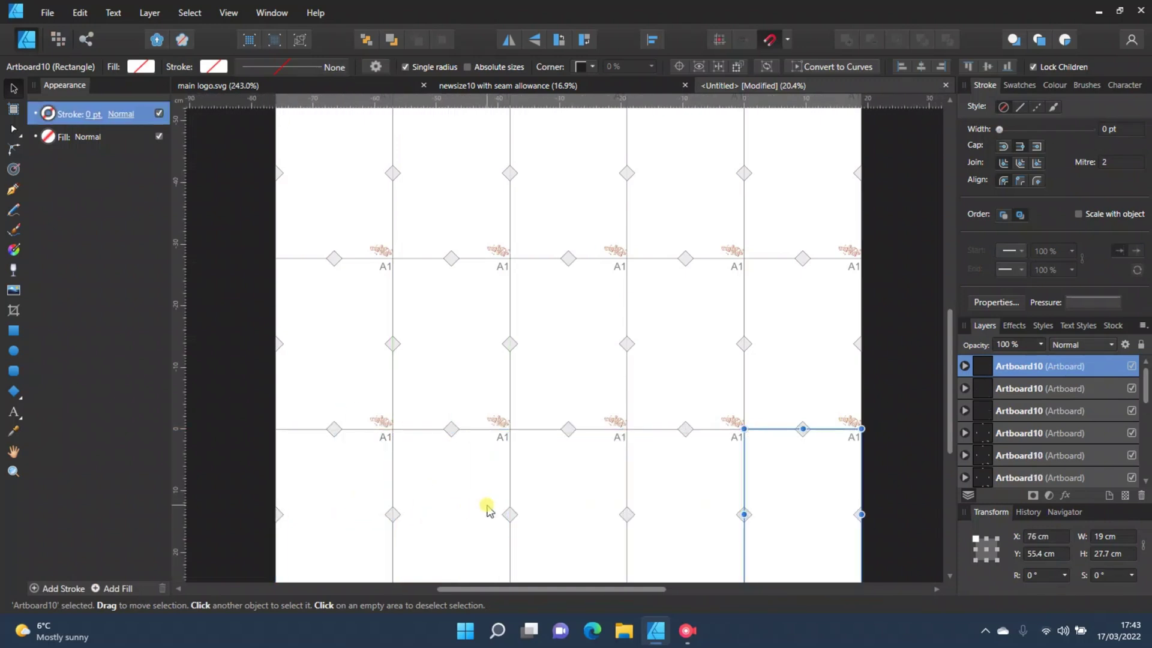
# Step: Rename the first artboard in the third row as Artboard11
pyautogui.scroll(1, 732, 447)
pyautogui.scroll(-1, 1050, 436)
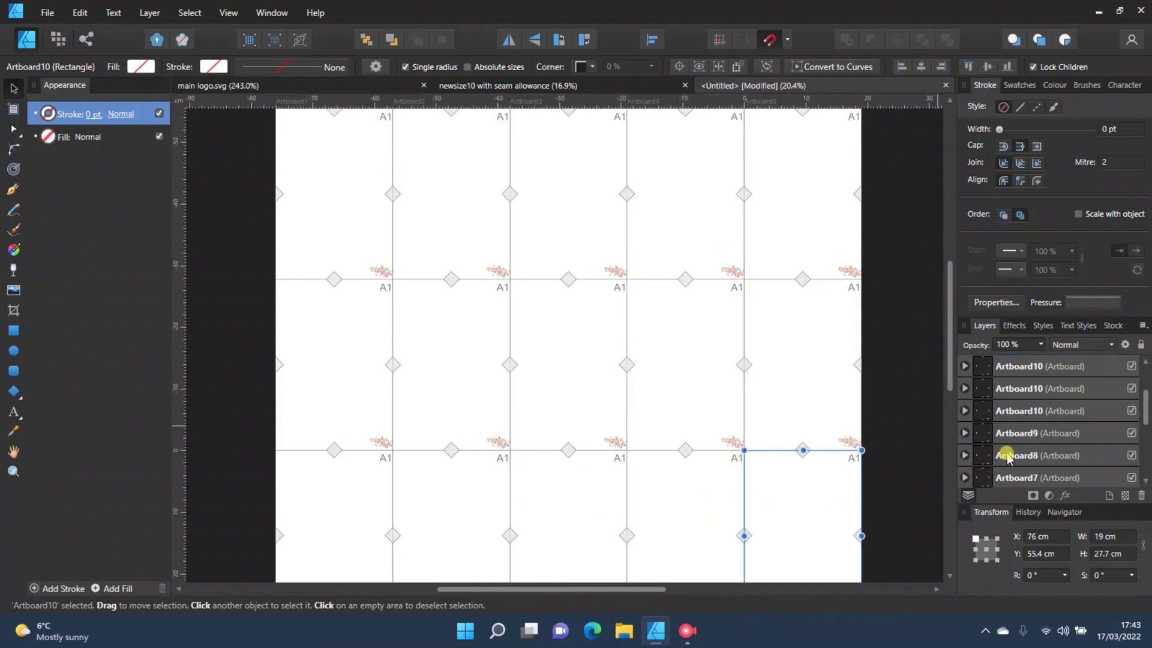
pyautogui.click(1050, 410)
pyautogui.doubleClick(1040, 385)
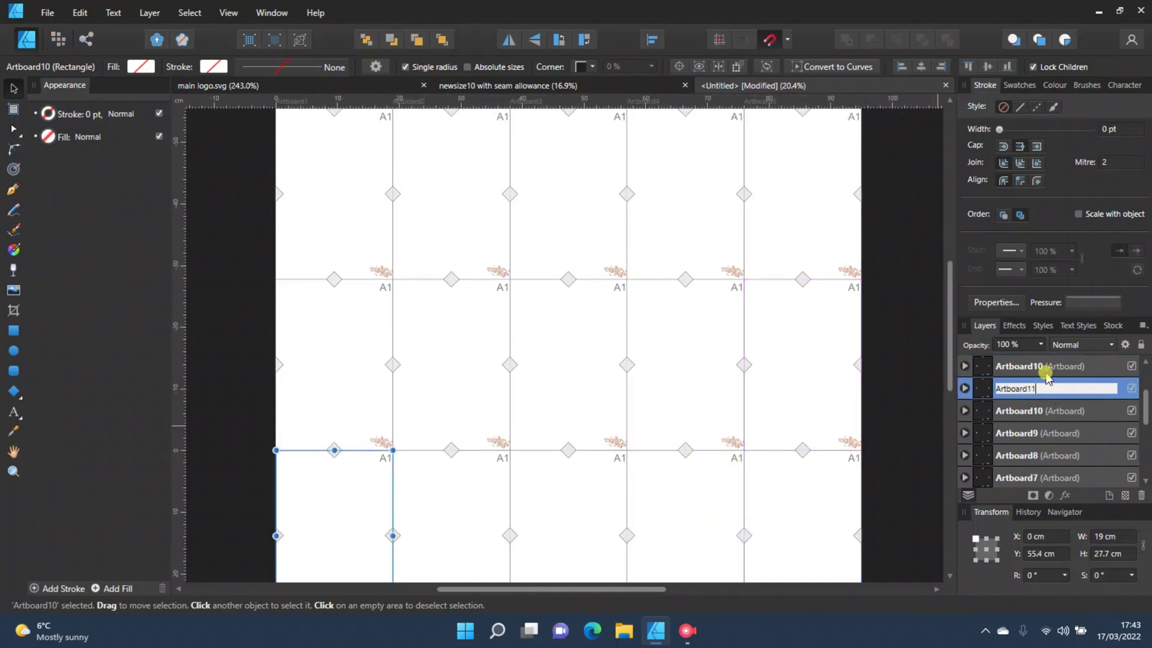
# Step: Rename the second and third artboards of the third row as Artboard 12 and Artboard13
pyautogui.click(1046, 375)
pyautogui.doubleClick(1047, 367)
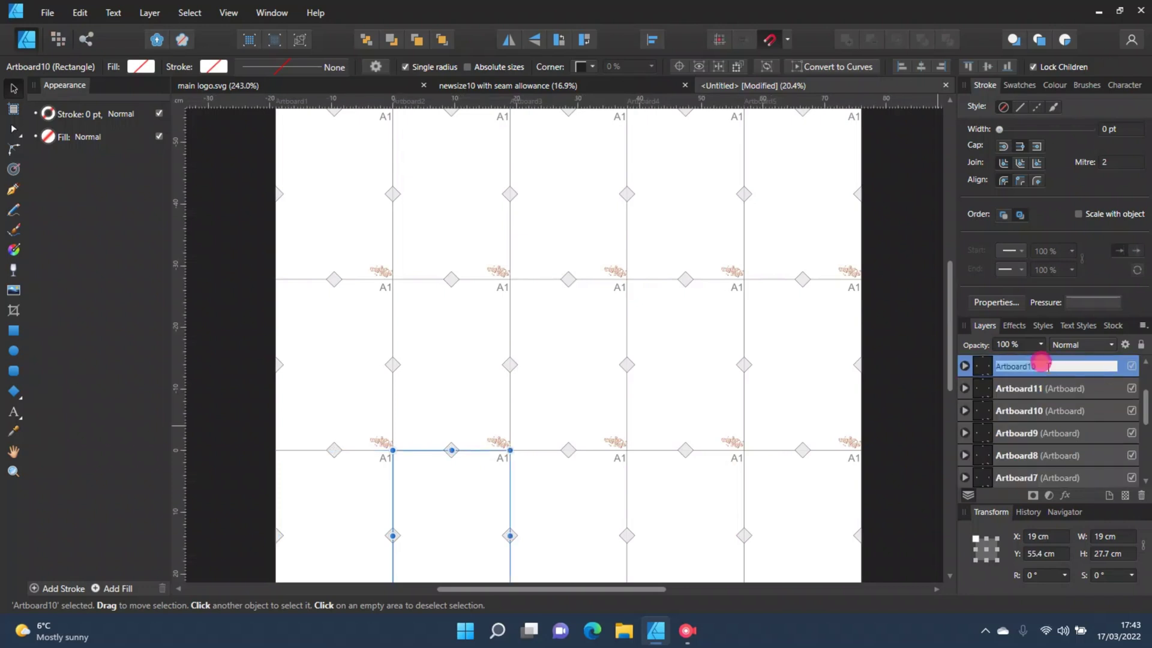
pyautogui.press('BackSpace')
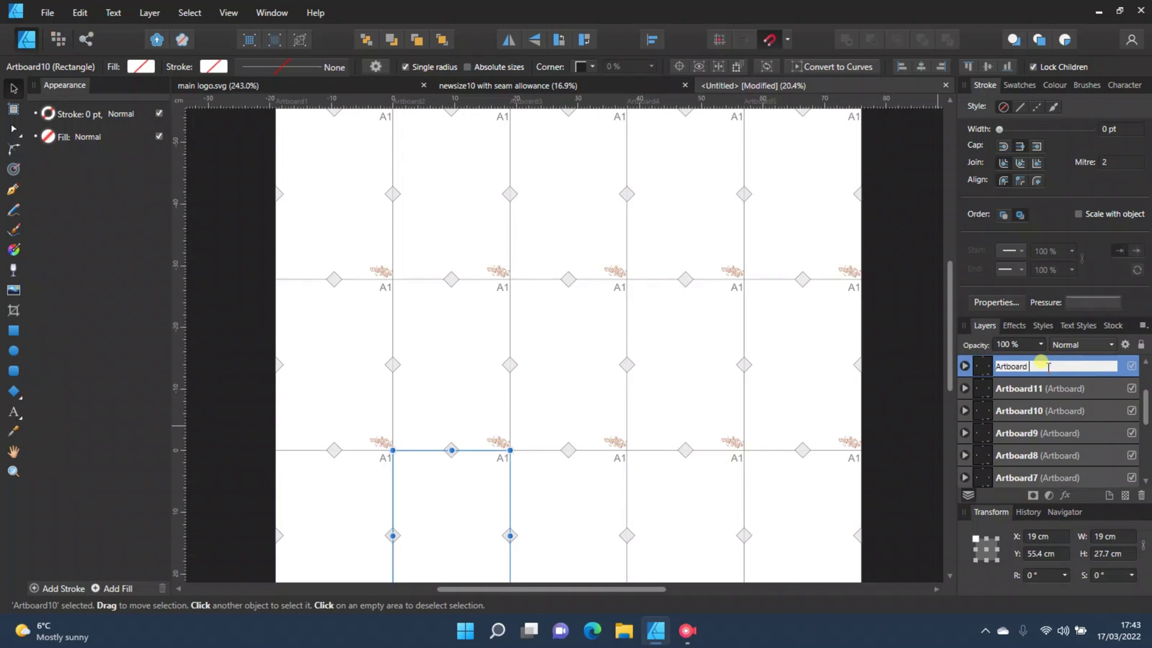
pyautogui.press('Return')
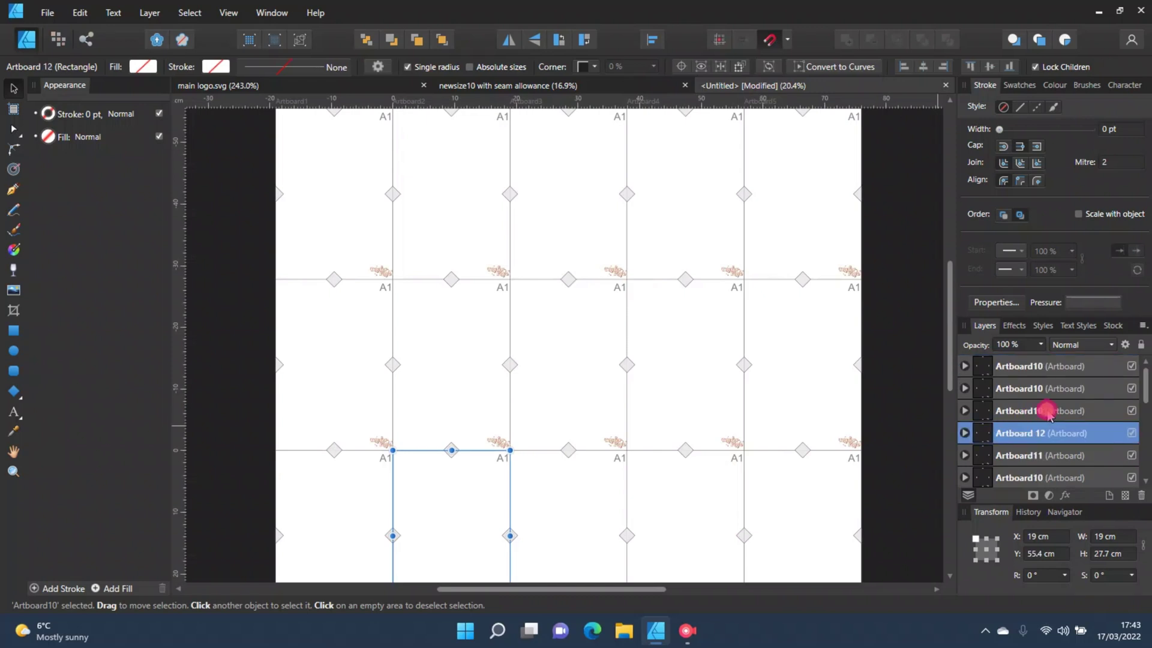
pyautogui.click(1047, 411)
pyautogui.doubleClick(1047, 411)
pyautogui.click(1047, 411)
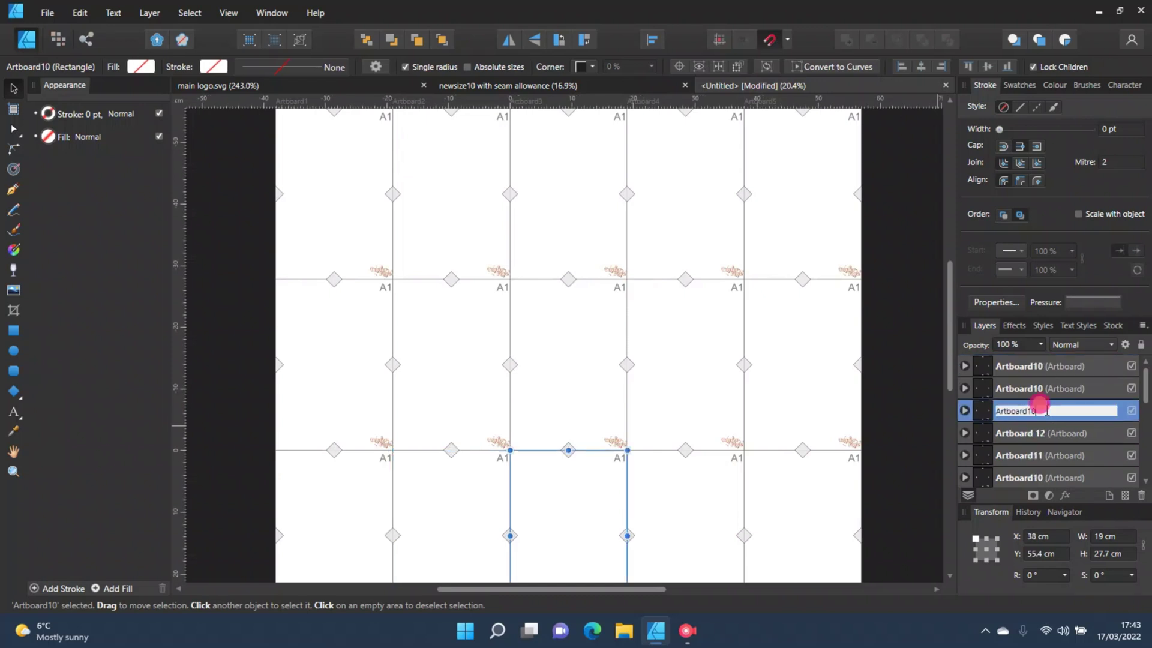
pyautogui.click(1053, 402)
# Step: Rename the fourth and fifth artboards of the third row as Artboard14 and Artboard15
pyautogui.click(1056, 390)
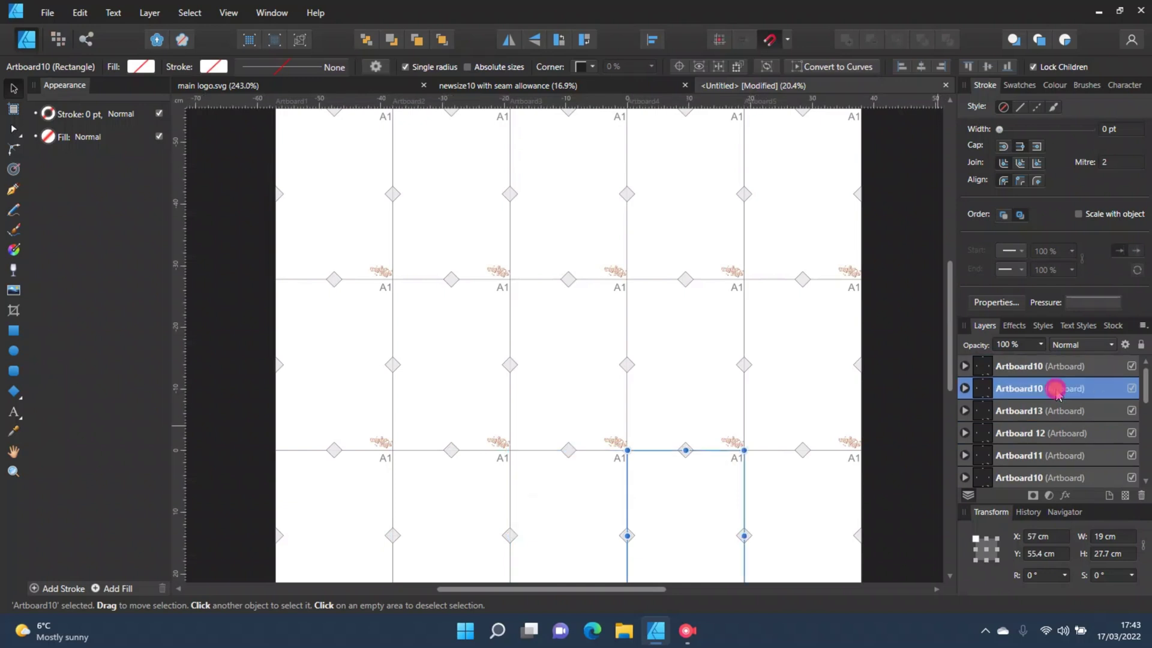
pyautogui.doubleClick(1051, 387)
pyautogui.click(1048, 384)
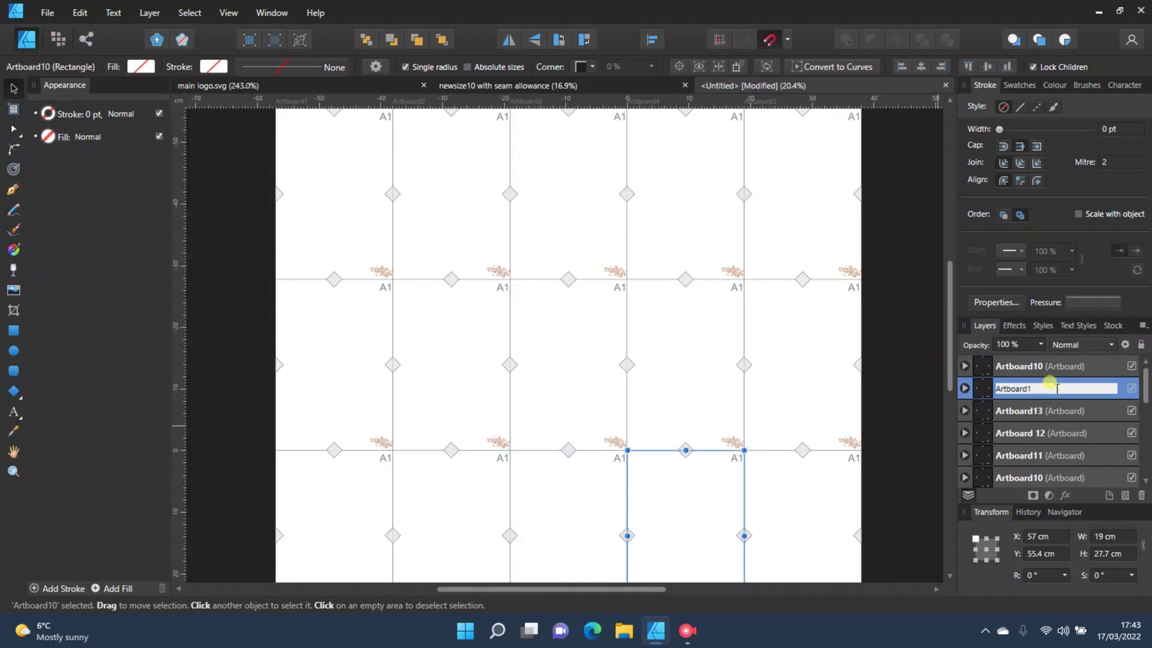
pyautogui.press('Return')
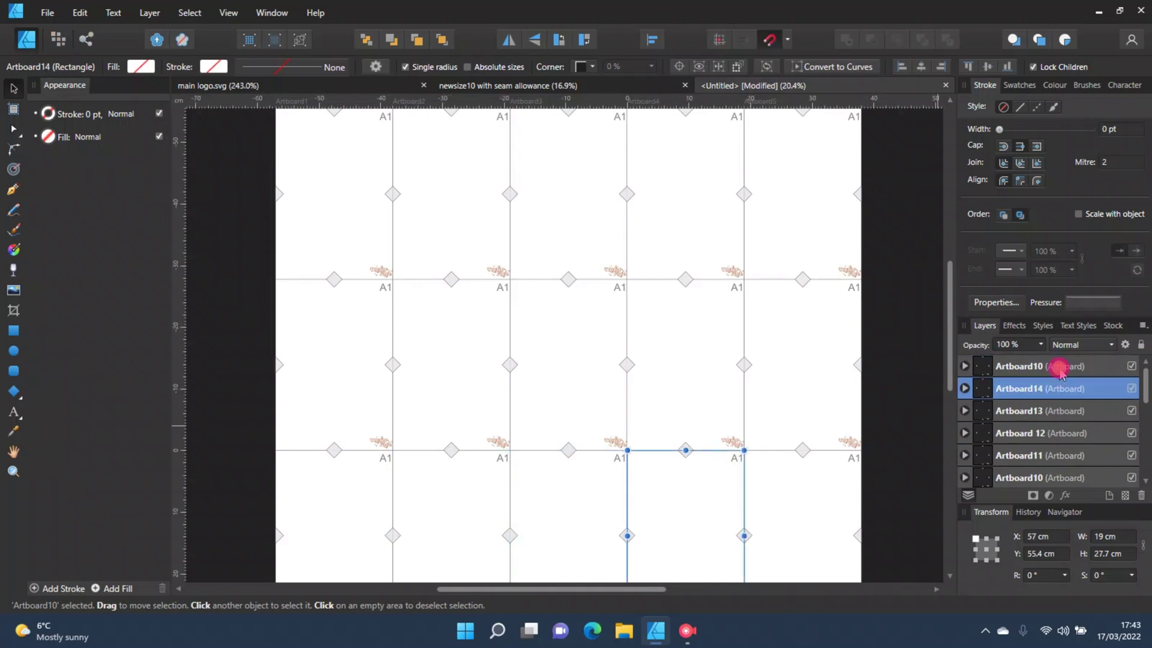
pyautogui.click(1059, 367)
pyautogui.doubleClick(1049, 366)
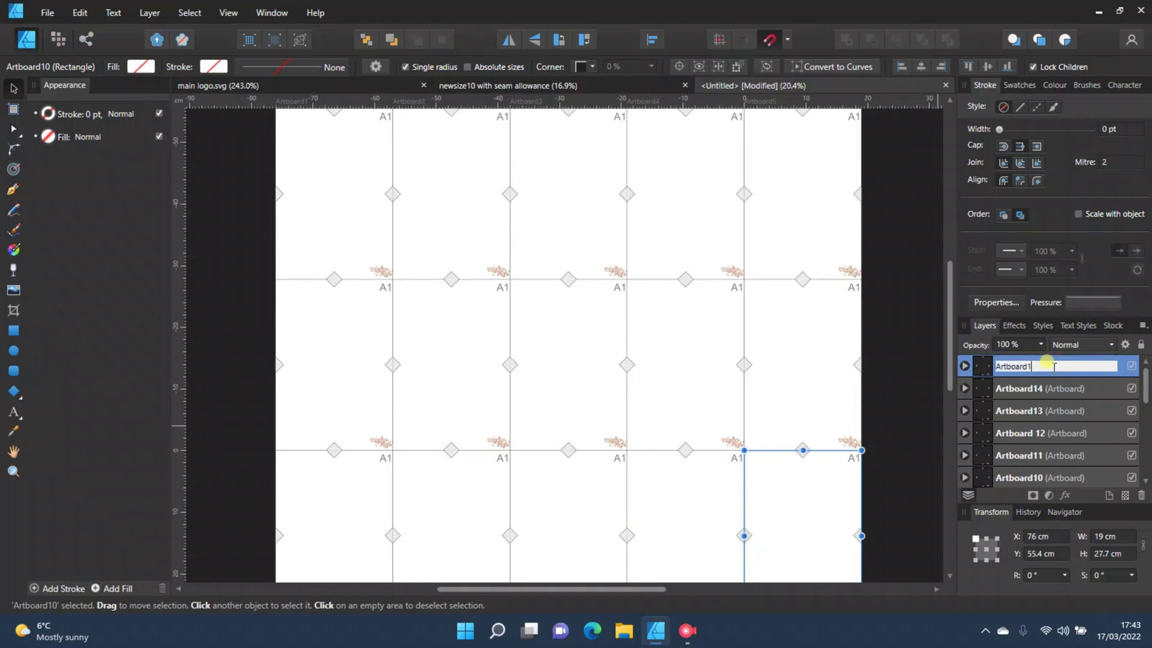
pyautogui.write('5')
pyautogui.press('Return')
pyautogui.click(927, 414)
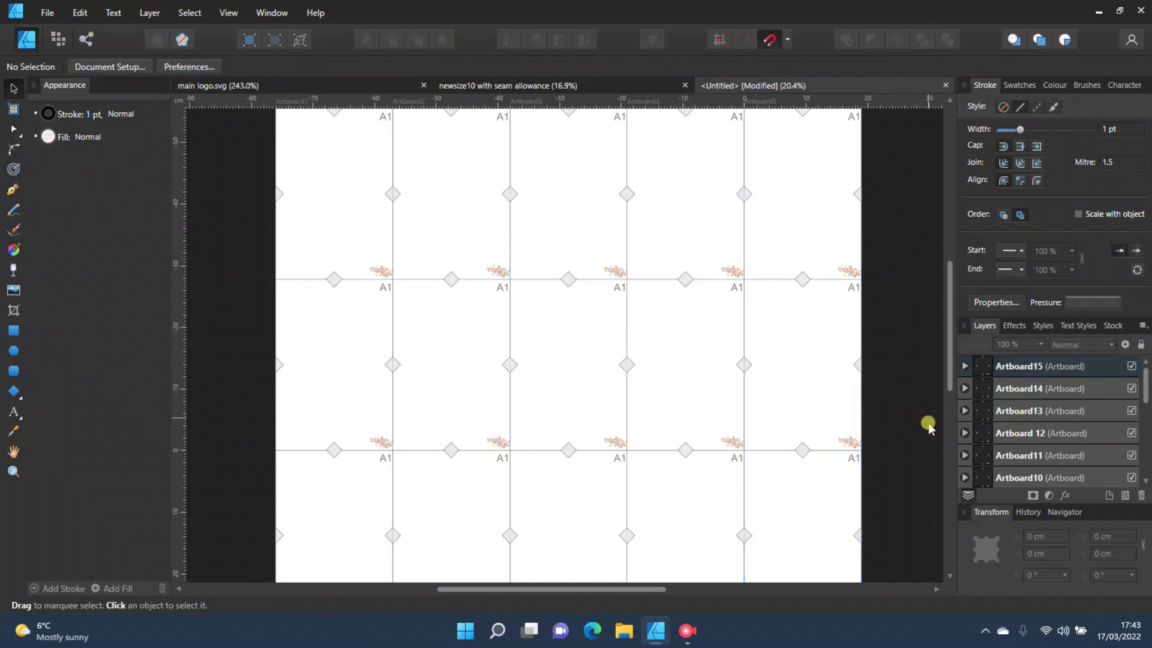
# Step: Change the page labels on the second to fifth artboards of the first row to A2, A3, A4 and A5
pyautogui.scroll(1, 853, 420)
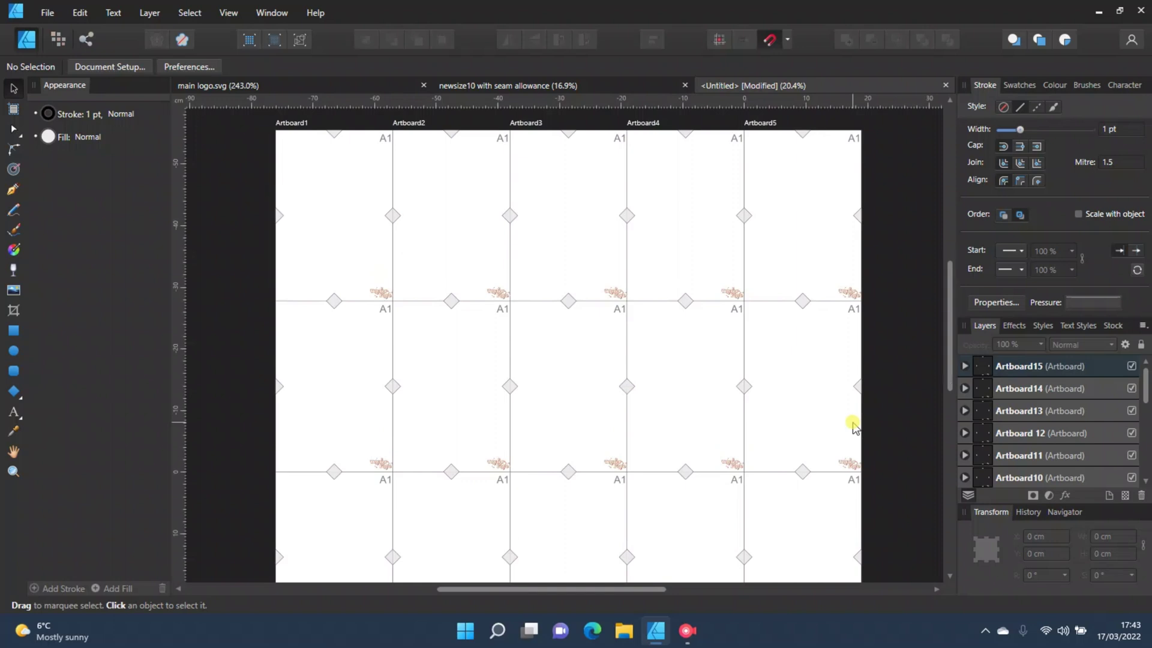
pyautogui.scroll(-1, 855, 427)
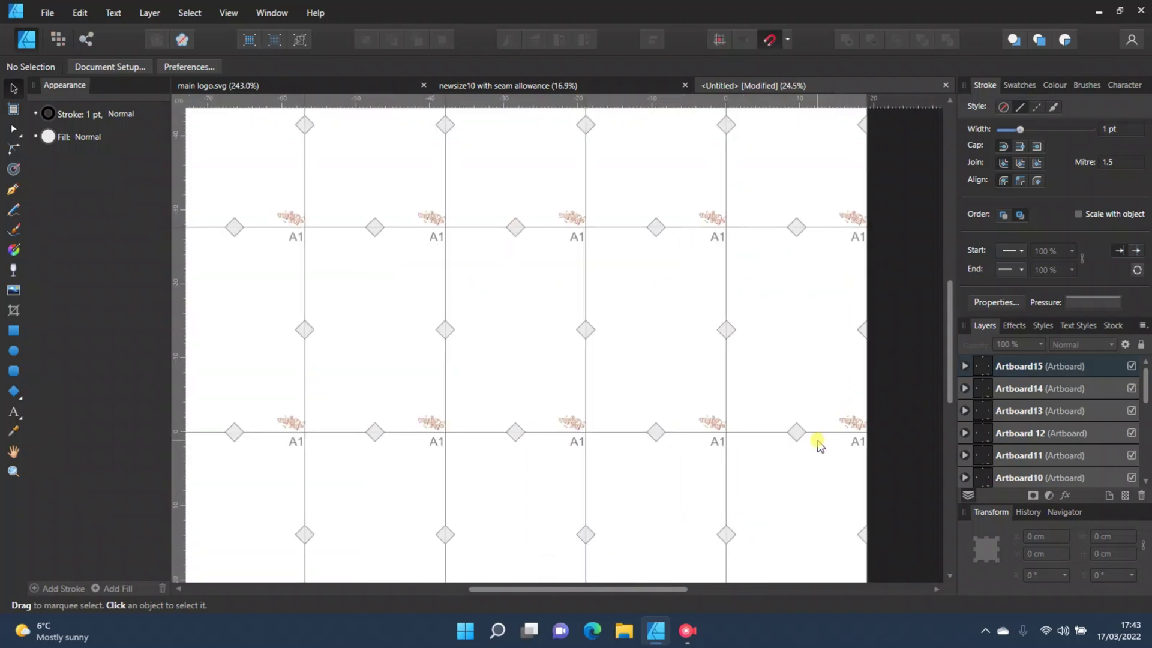
pyautogui.scroll(-1, 815, 442)
pyautogui.scroll(3, 524, 514)
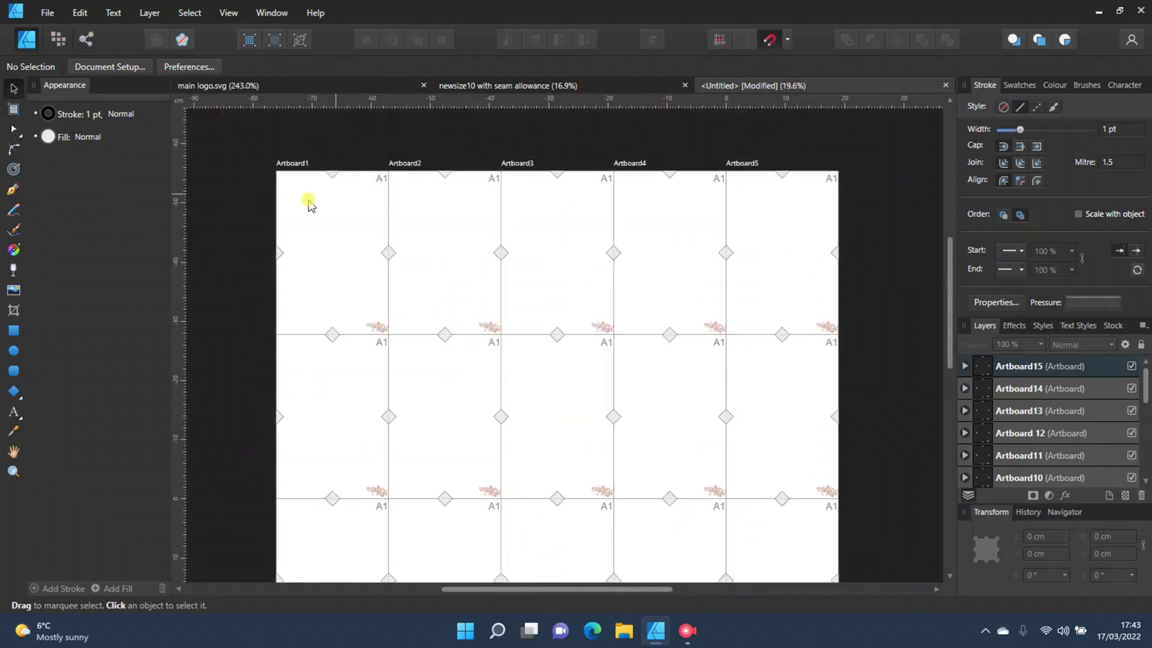
pyautogui.doubleClick(493, 178)
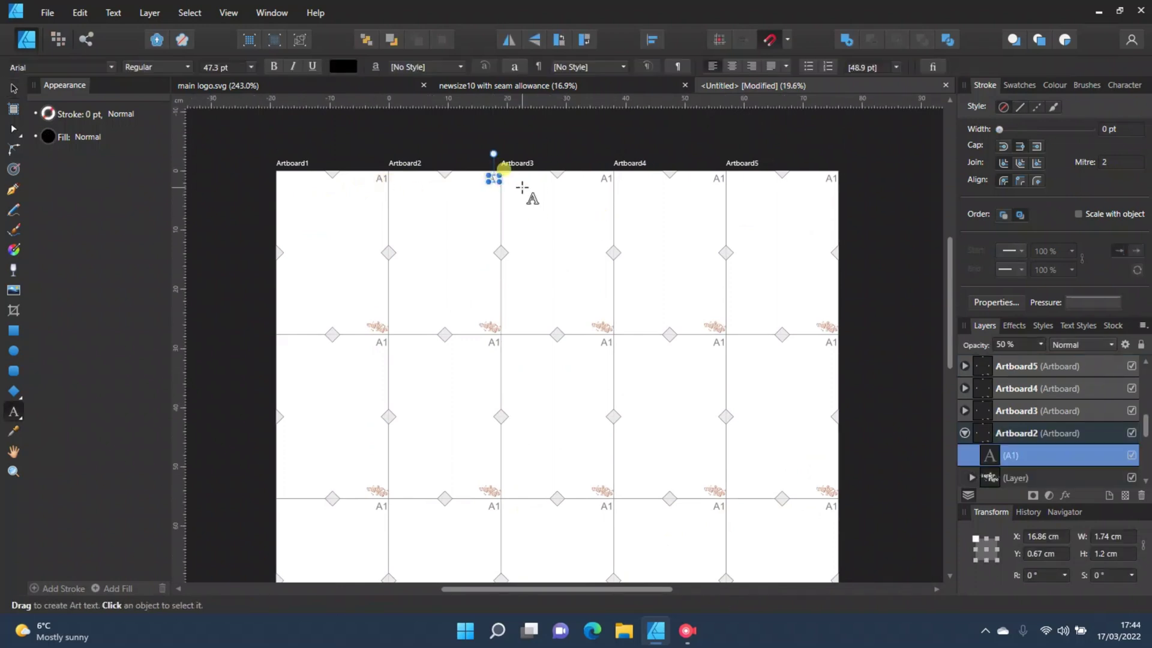
pyautogui.write('2')
pyautogui.click(606, 179)
pyautogui.write('3')
pyautogui.click(718, 178)
pyautogui.write('4')
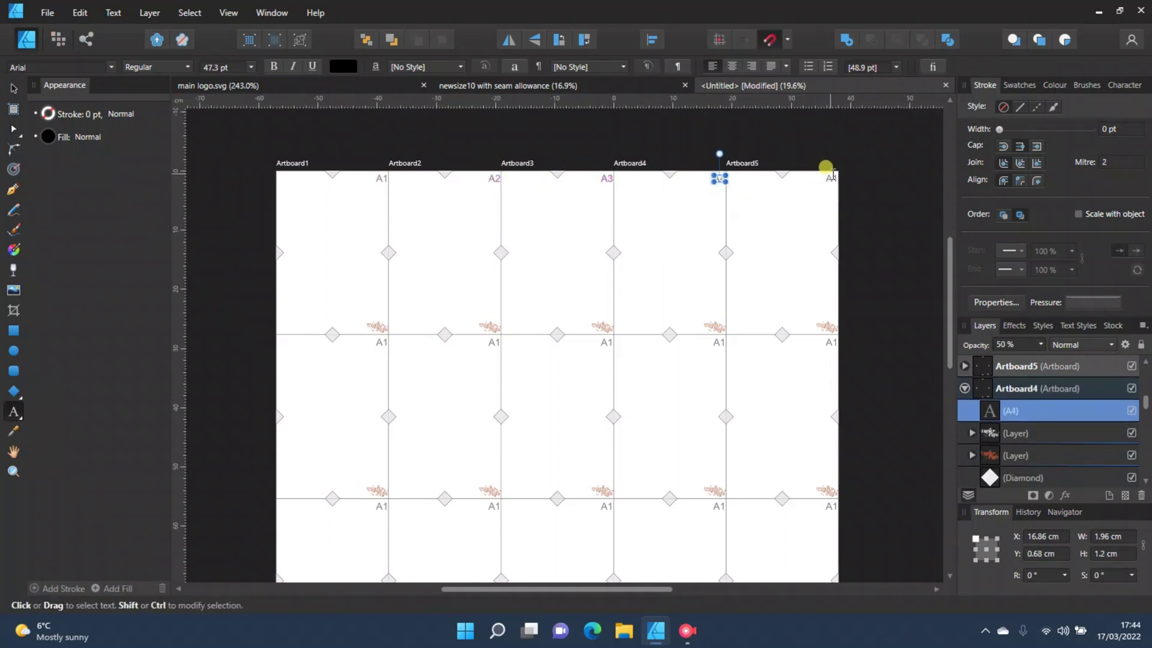
pyautogui.click(830, 176)
pyautogui.write('5')
# Step: Change the page labels on the first two artboards of the second row to B1 and B2
pyautogui.scroll(-1, 534, 288)
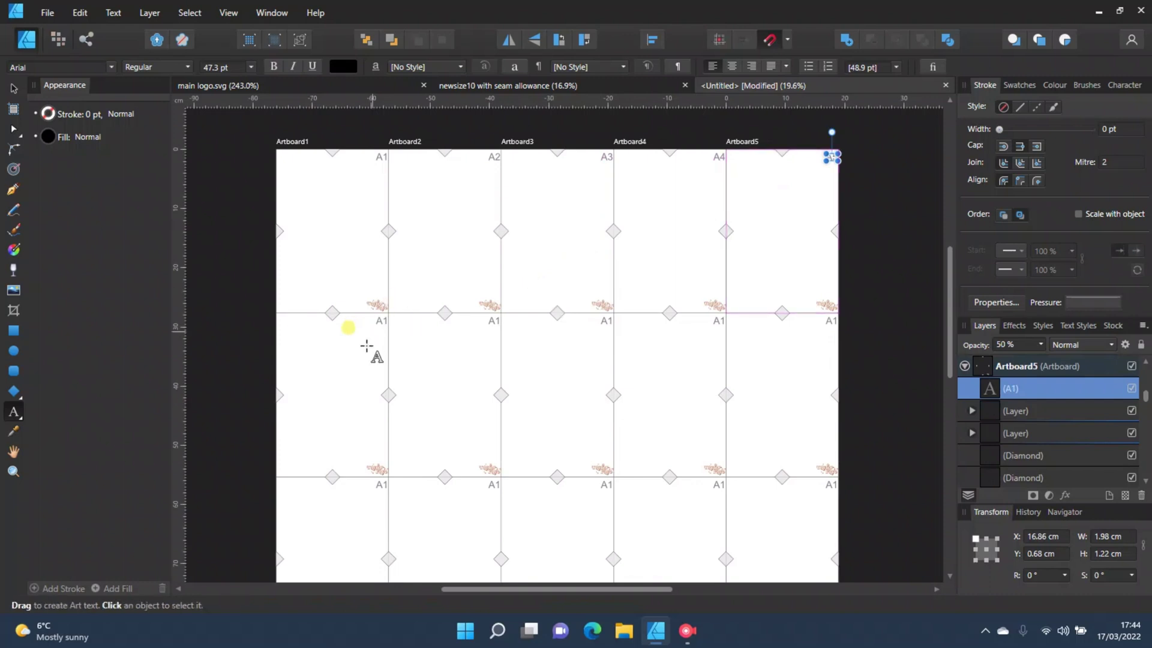
pyautogui.click(382, 320)
pyautogui.hotkey('ctrl', 'a')
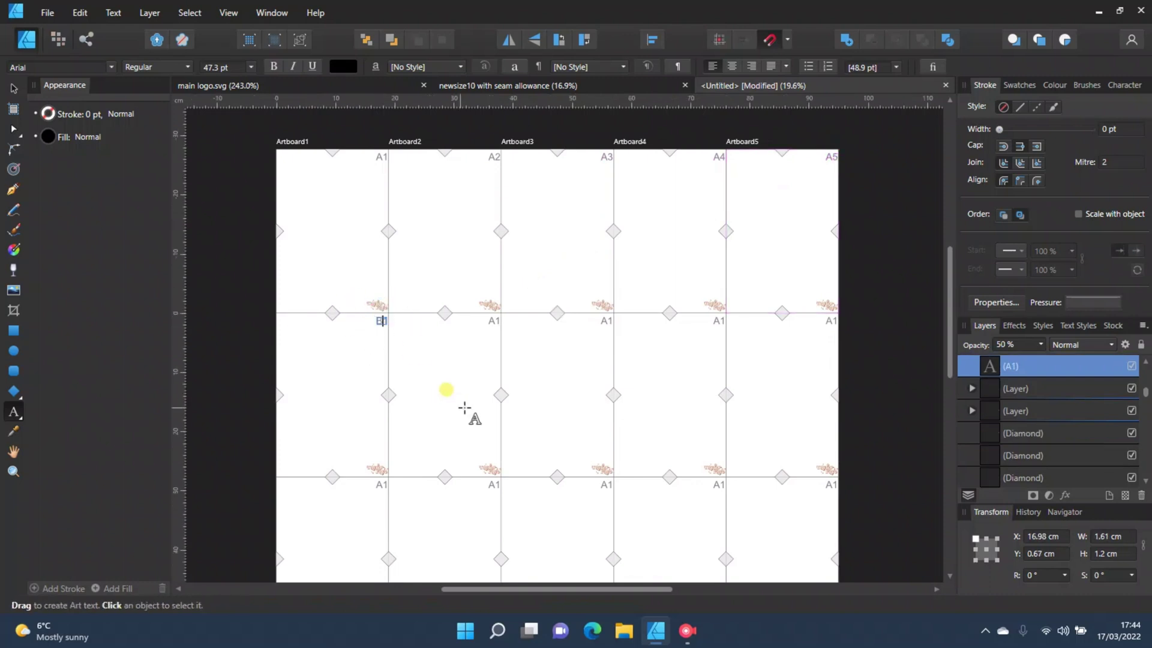
pyautogui.click(495, 321)
pyautogui.write('B')
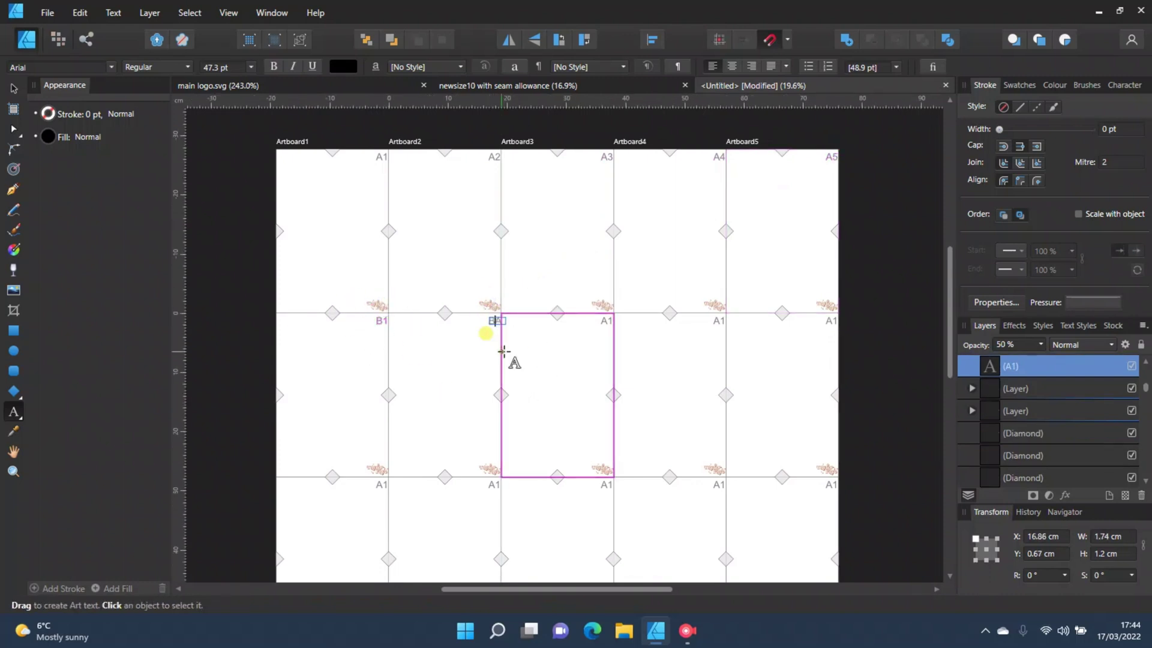
pyautogui.press('Delete')
pyautogui.write('2')
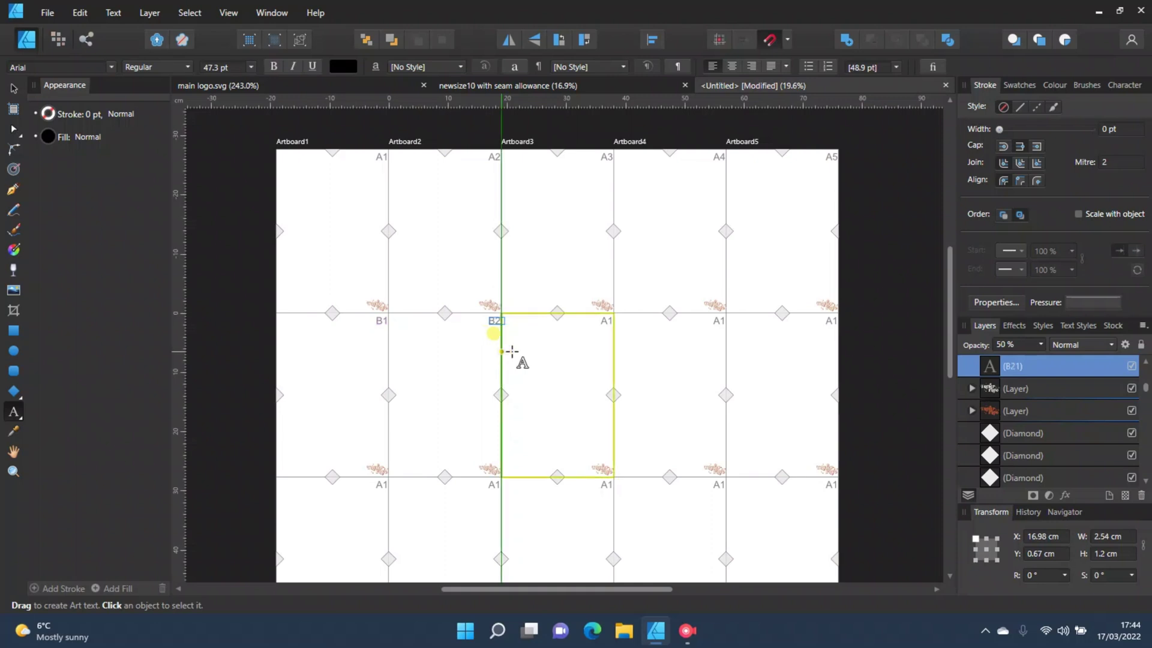
# Step: Change the page labels on the last three artboards of the second row to B3, B4 and B5
pyautogui.click(605, 320)
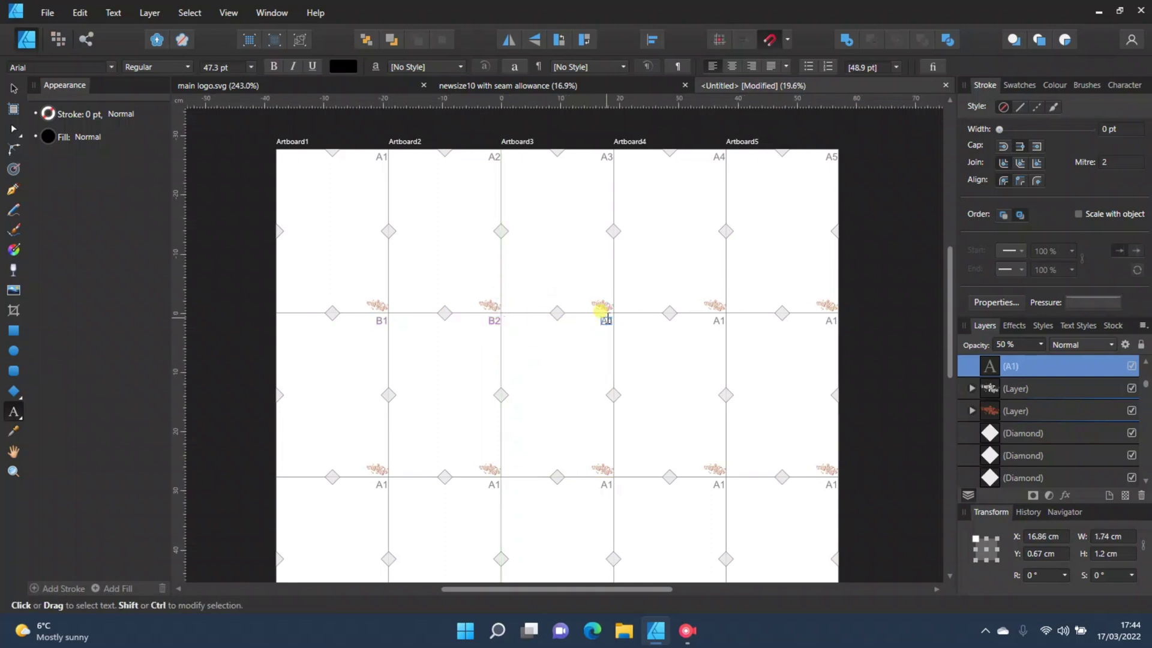
pyautogui.press('Escape')
pyautogui.click(717, 319)
pyautogui.write('B4')
pyautogui.press('Escape')
pyautogui.click(830, 320)
pyautogui.write('B5')
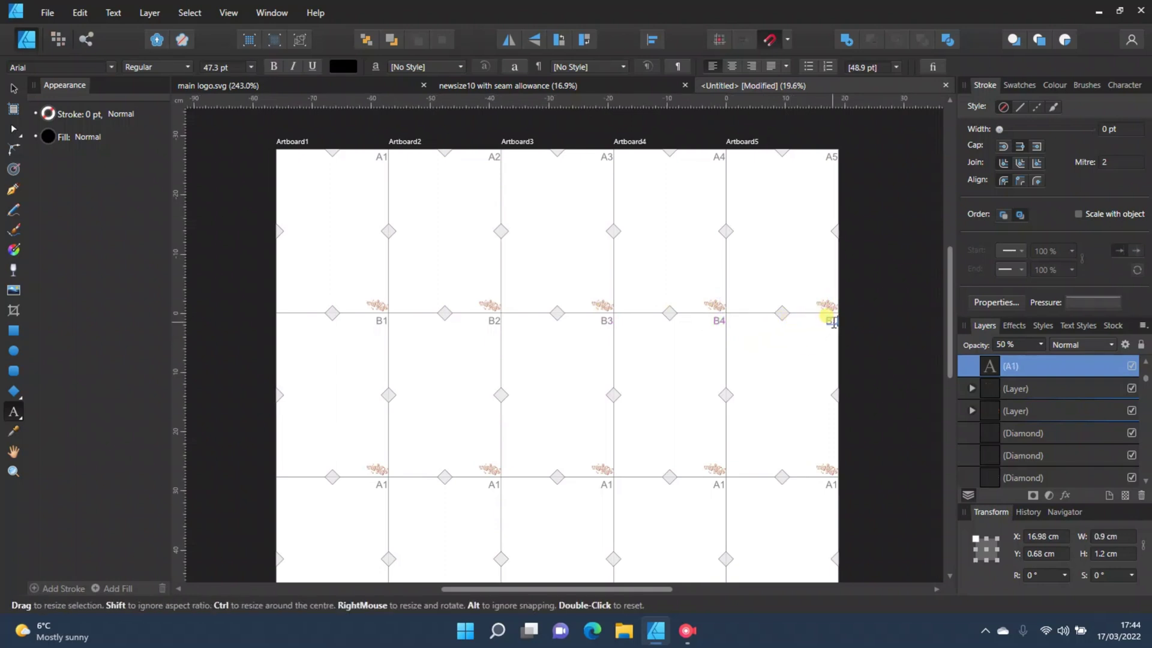
pyautogui.press('Escape')
# Step: Change the page labels on the first two artboards of the third row to C1 and C2
pyautogui.scroll(-1, 824, 321)
pyautogui.click(374, 433)
pyautogui.doubleClick(378, 434)
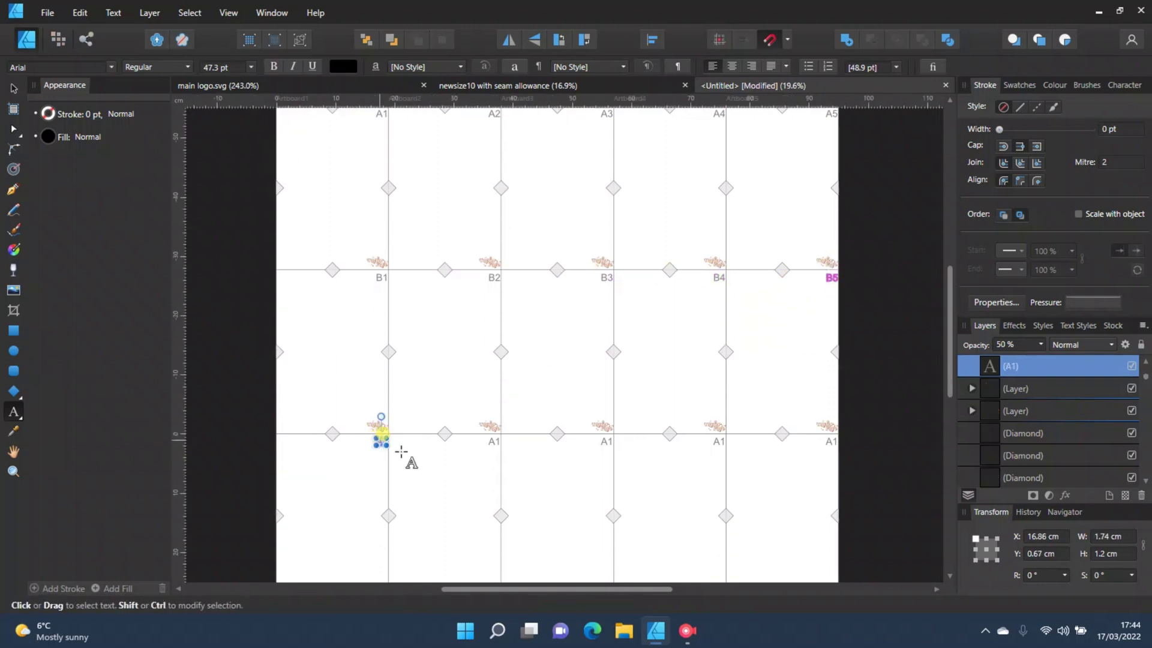
pyautogui.press('BackSpace')
pyautogui.write('C1')
pyautogui.press('Escape')
pyautogui.click(490, 436)
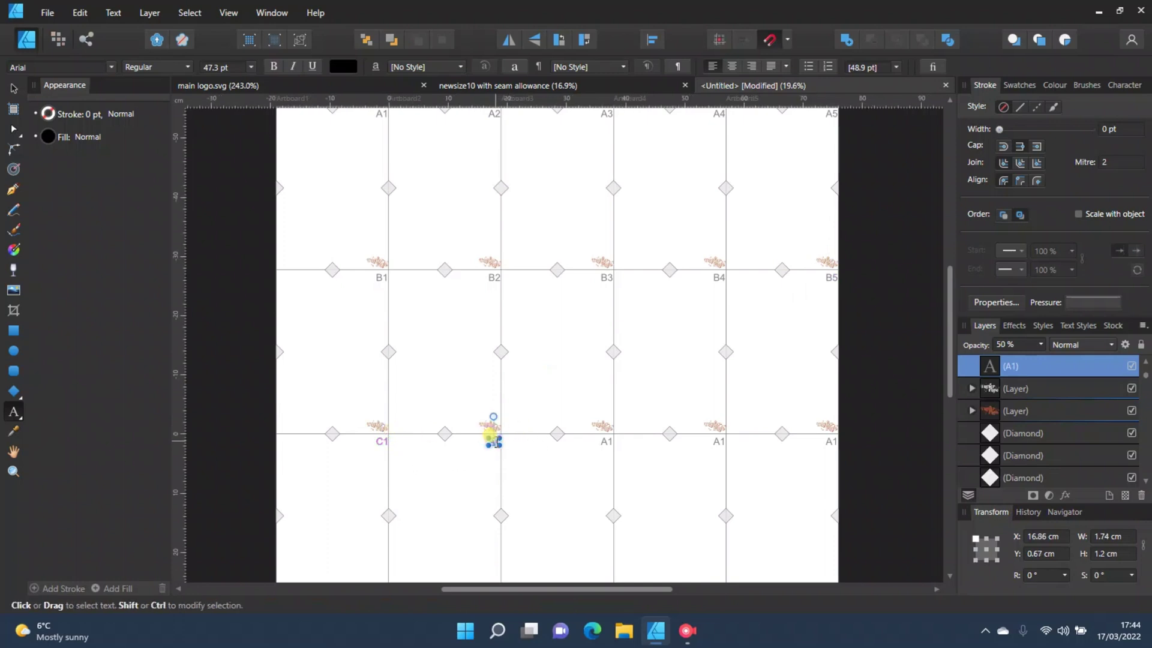
# Step: Change the page labels on the last three artboards of the third row to C3, C4 and C5, then clear the selection
pyautogui.moveTo(603, 439); pyautogui.dragTo(640, 447)
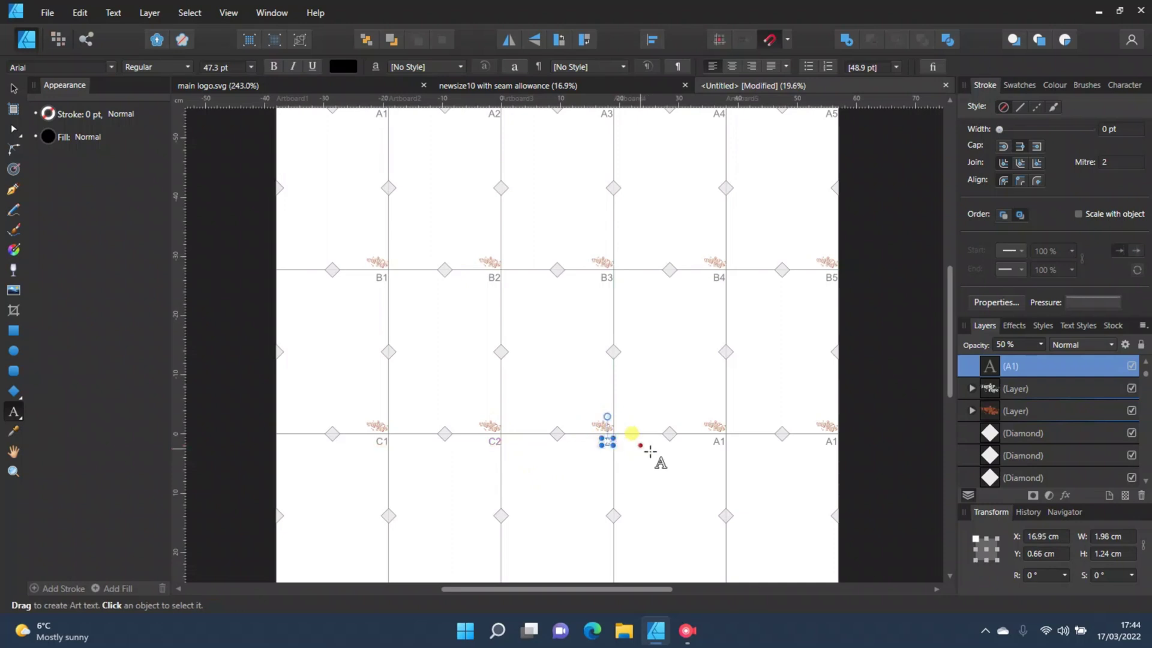
pyautogui.click(714, 442)
pyautogui.write('4')
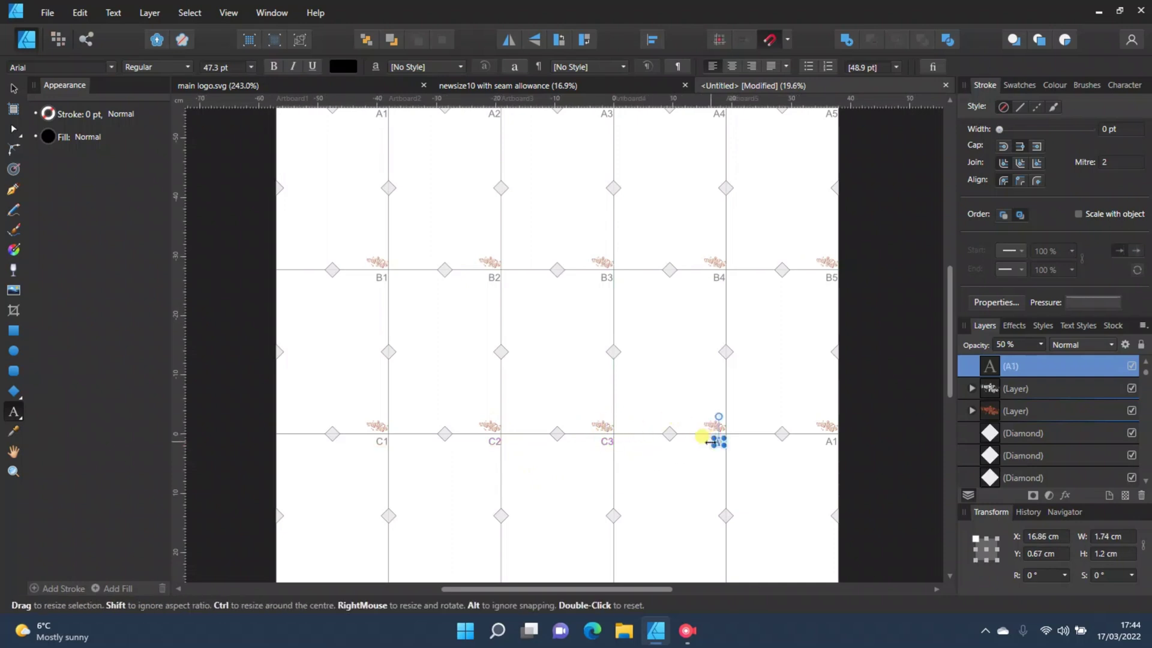
pyautogui.click(823, 442)
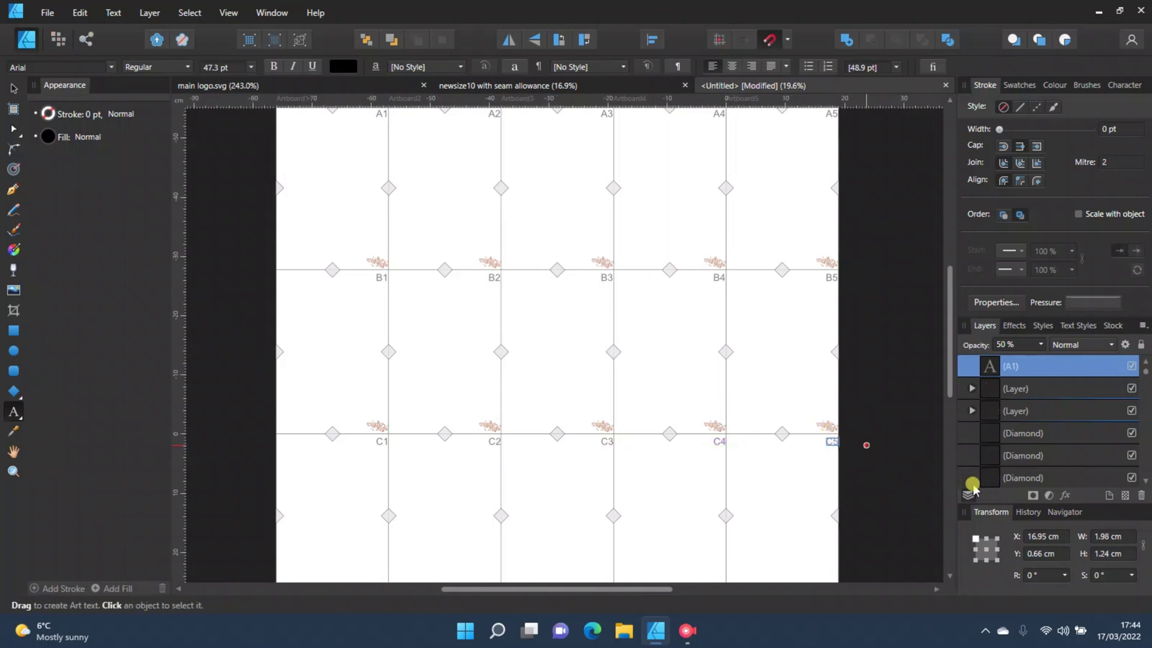
pyautogui.click(13, 88)
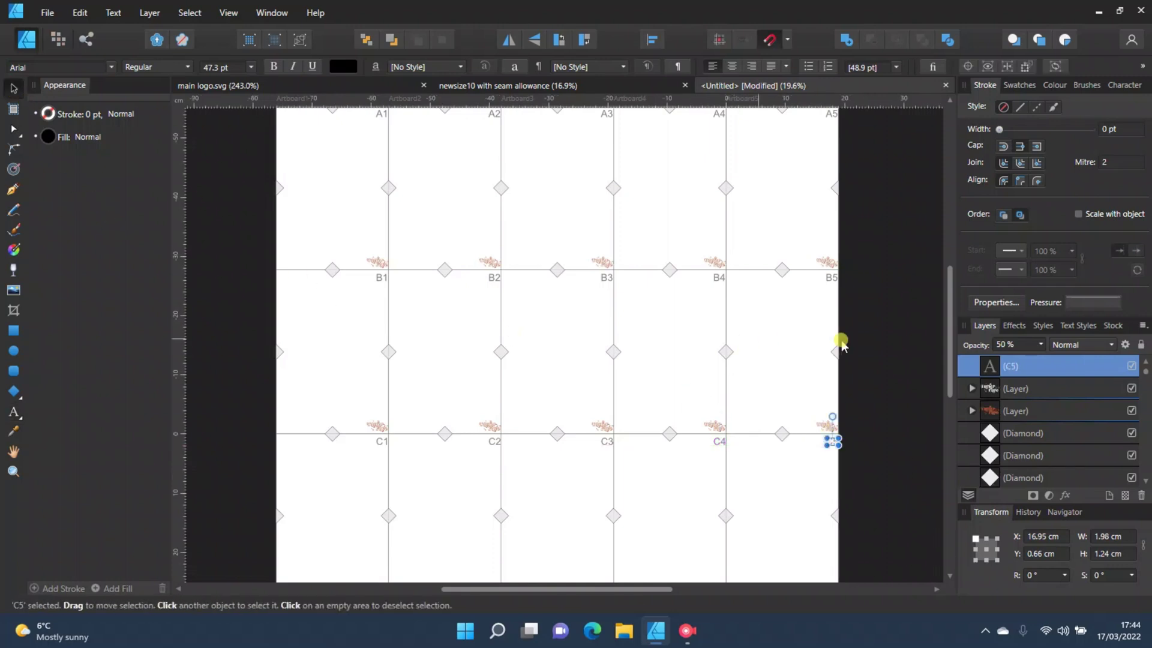
pyautogui.click(878, 341)
pyautogui.scroll(-1, 884, 409)
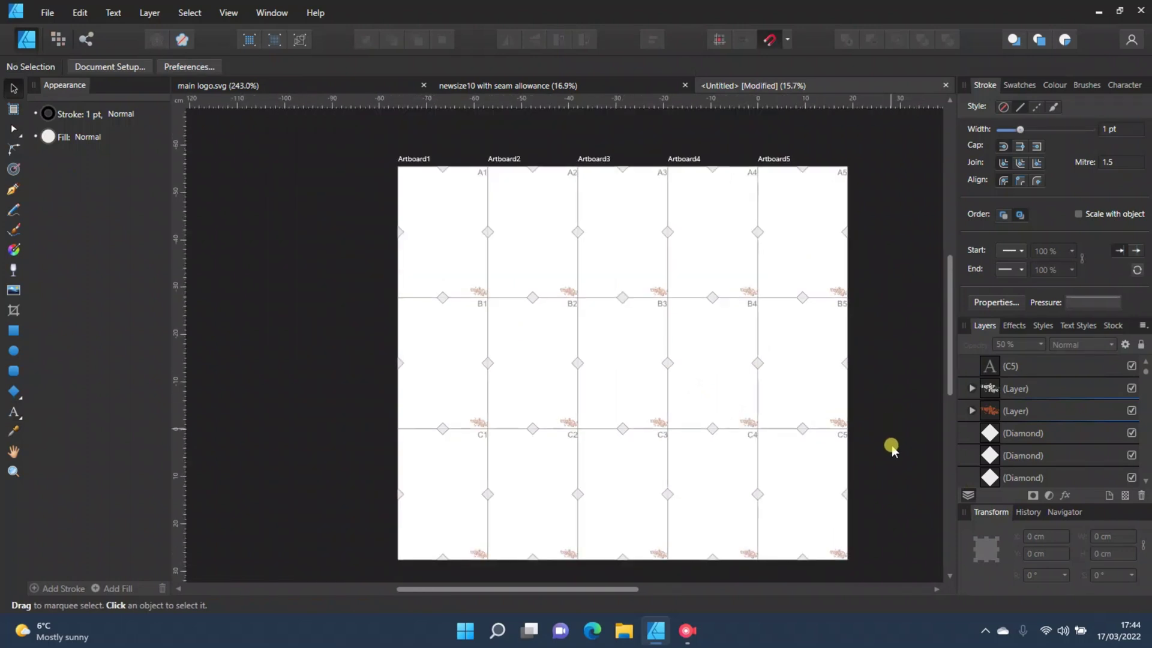
pyautogui.click(485, 589)
pyautogui.moveTo(485, 590); pyautogui.dragTo(522, 593)
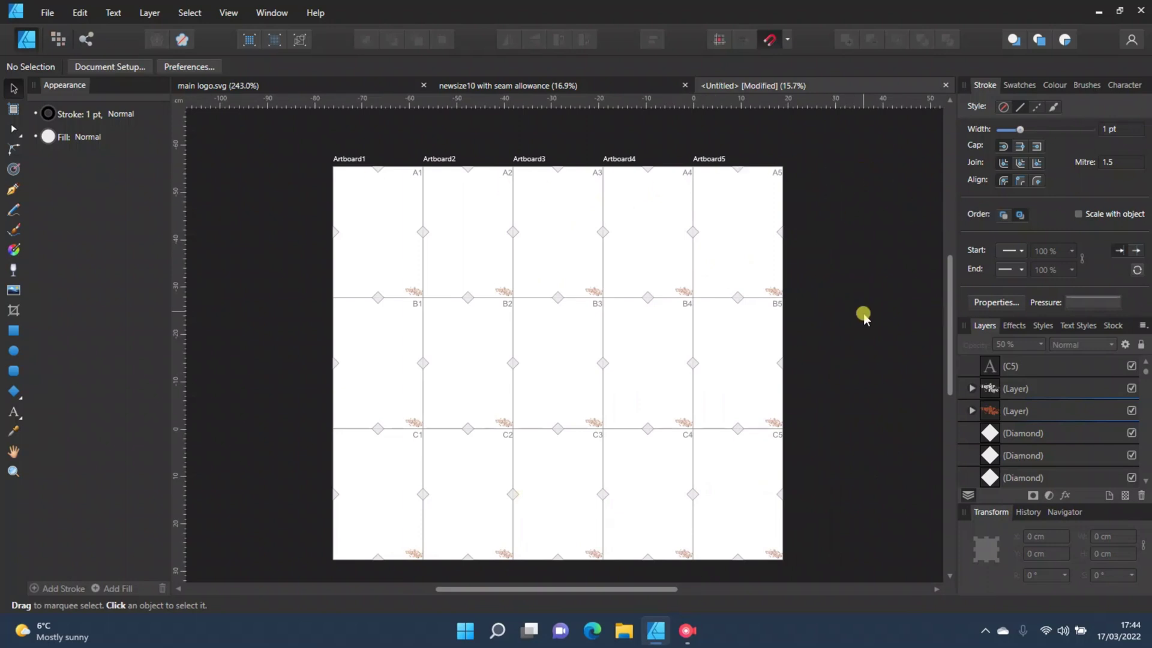
pyautogui.scroll(-3, 777, 337)
pyautogui.scroll(3, 863, 411)
pyautogui.scroll(-1, 823, 416)
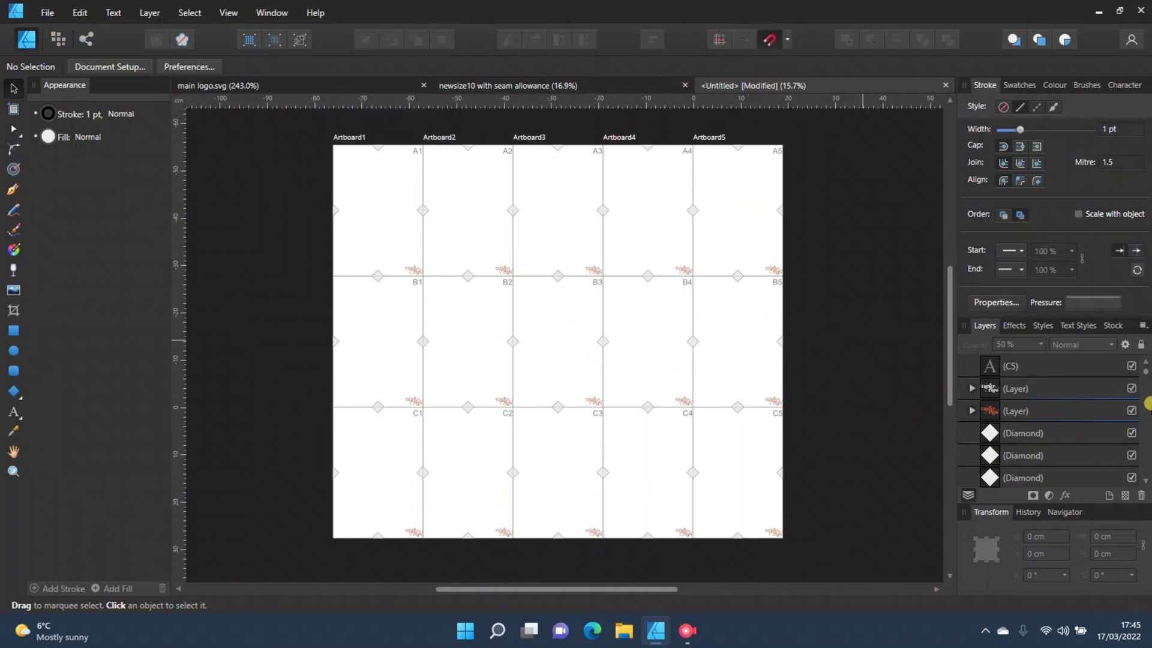
# Step: Collapse the layer contents of the third-row artboards, from Artboard15 down to Artboard11
pyautogui.scroll(1, 1101, 427)
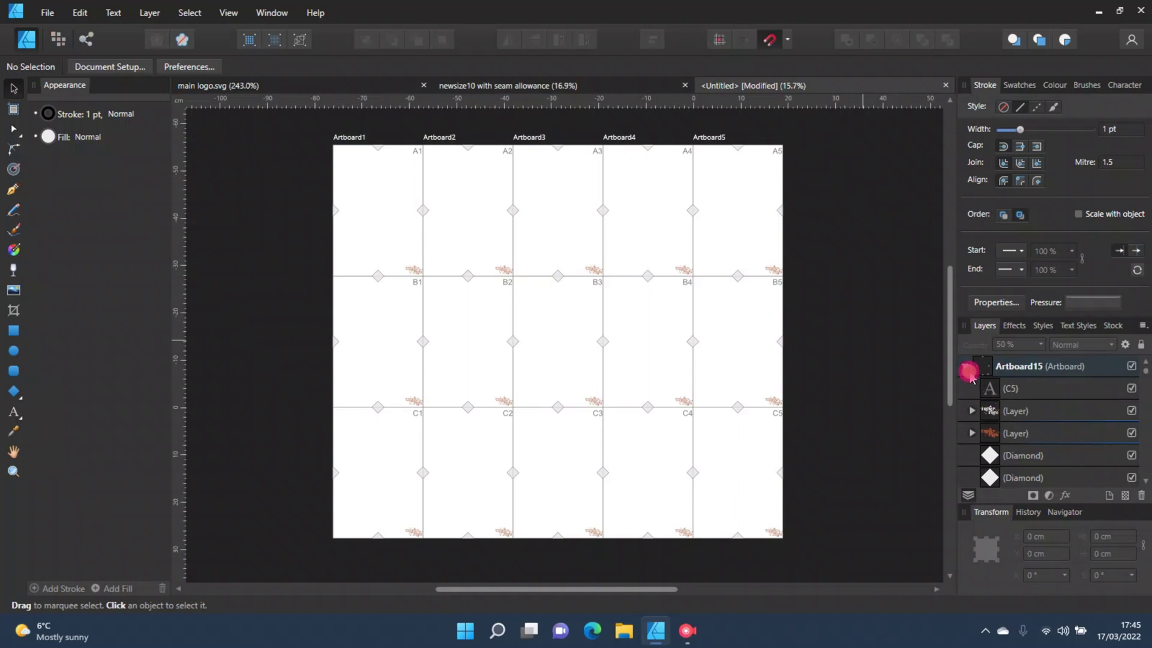
pyautogui.click(969, 370)
pyautogui.click(964, 366)
pyautogui.click(965, 390)
pyautogui.click(964, 412)
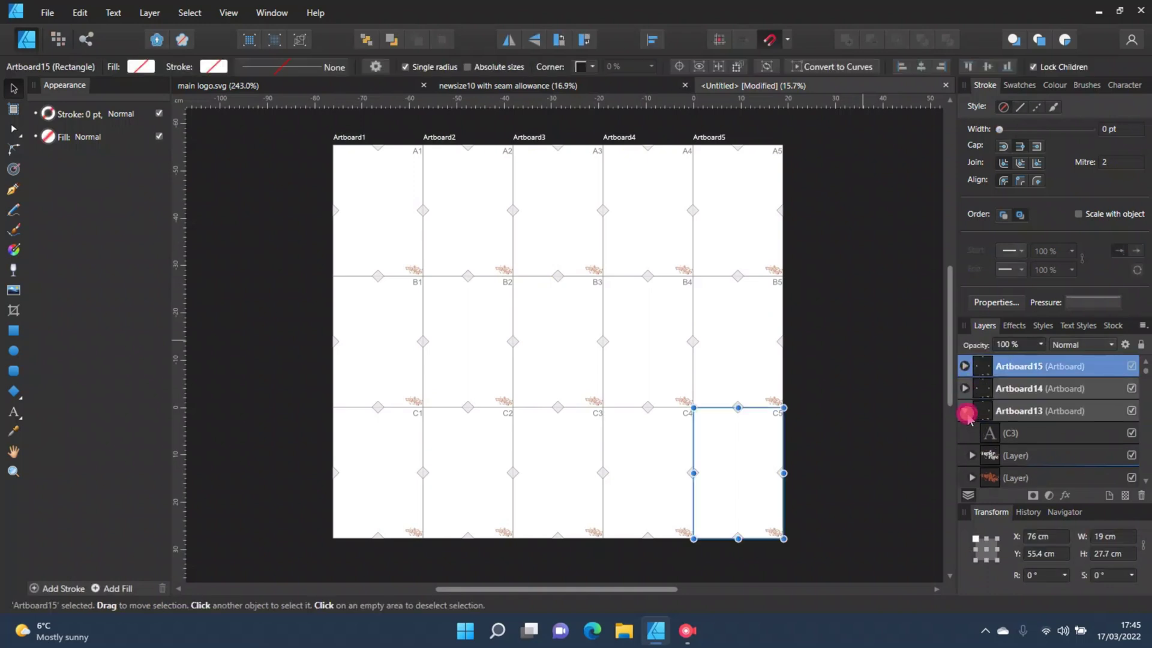
pyautogui.scroll(-3, 963, 384)
pyautogui.click(965, 375)
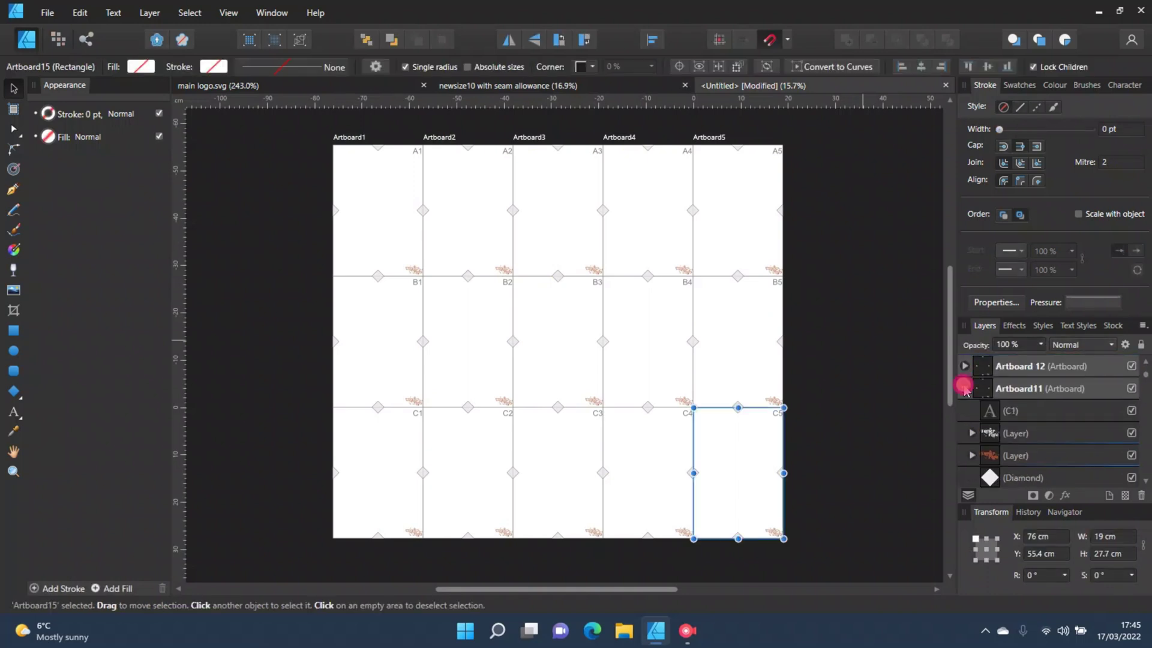
pyautogui.click(965, 389)
# Step: Collapse the layer contents of the second-row artboards, from Artboard10 down to Artboard6
pyautogui.click(964, 411)
pyautogui.click(963, 439)
pyautogui.click(962, 437)
pyautogui.scroll(-1, 963, 422)
pyautogui.click(965, 389)
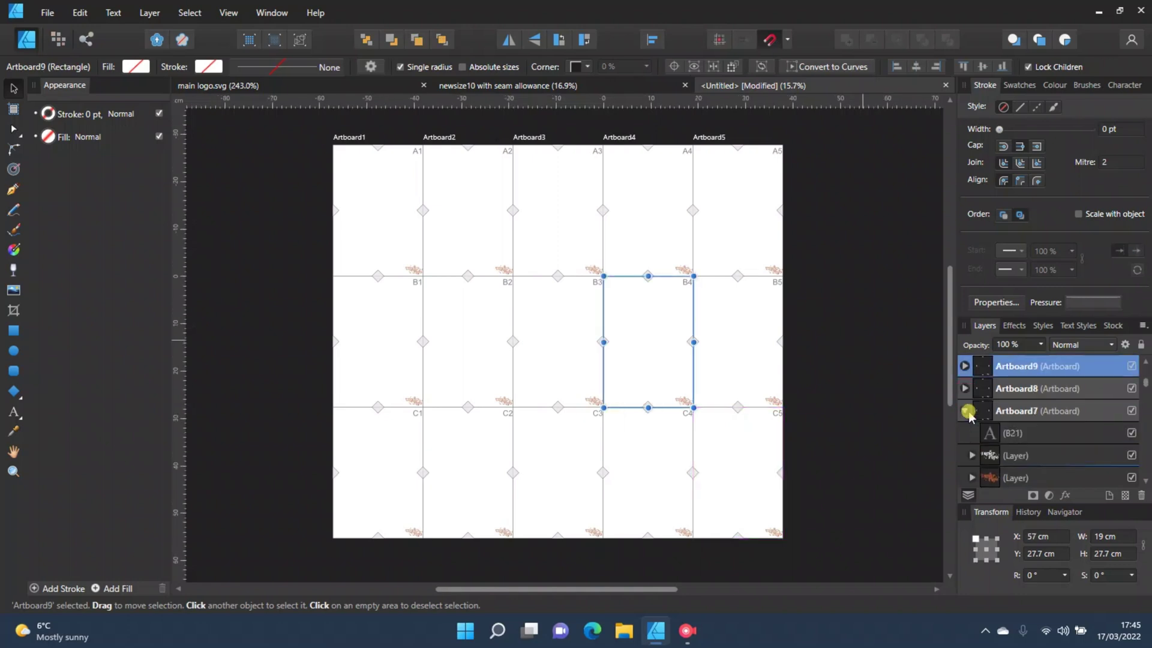
pyautogui.click(964, 410)
pyautogui.click(964, 433)
# Step: Collapse the layer contents of the first-row artboards, from Artboard5 down to Artboard1, and clear the selection
pyautogui.scroll(-2, 984, 438)
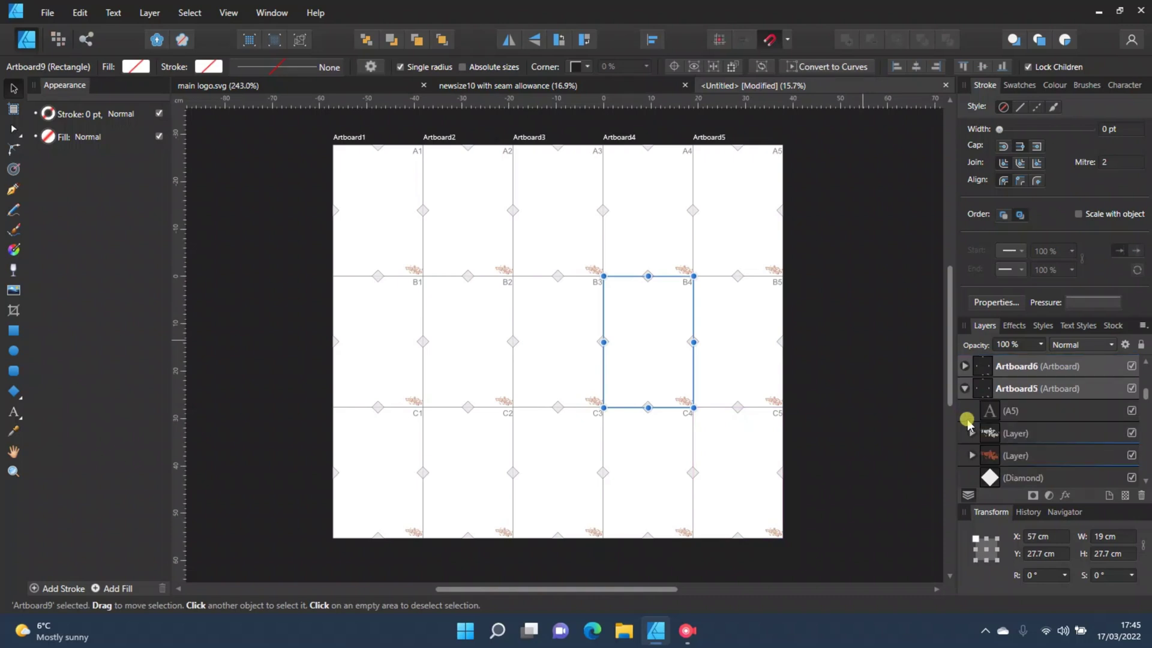
pyautogui.click(964, 388)
pyautogui.click(965, 411)
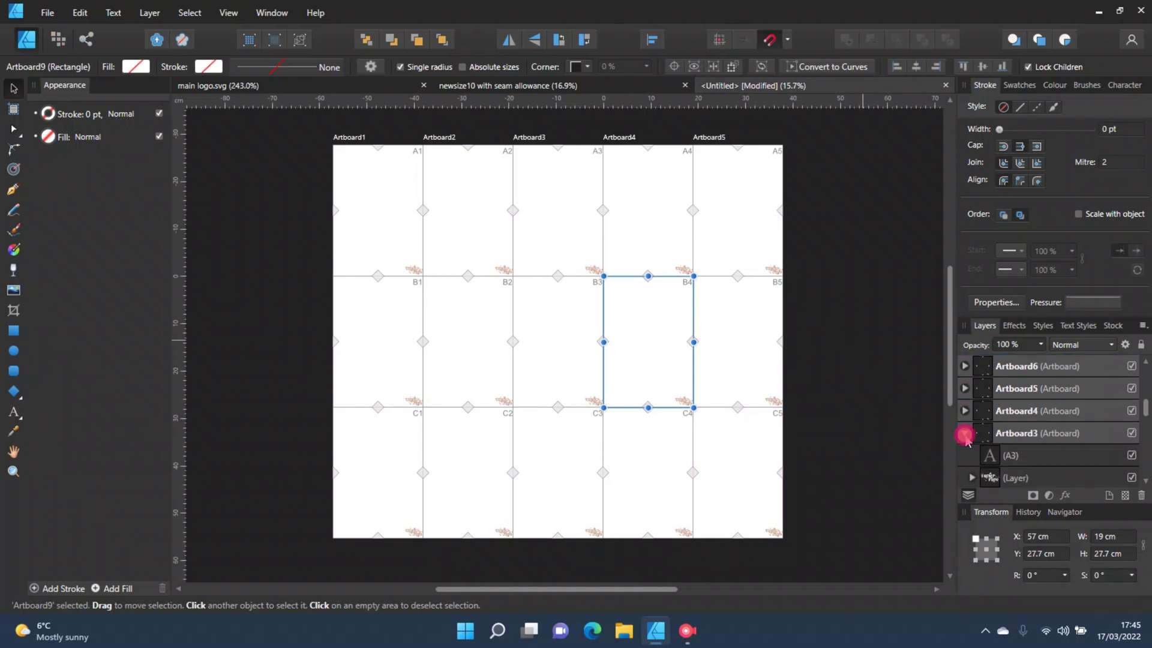
pyautogui.click(964, 433)
pyautogui.click(965, 456)
pyautogui.scroll(5, 969, 458)
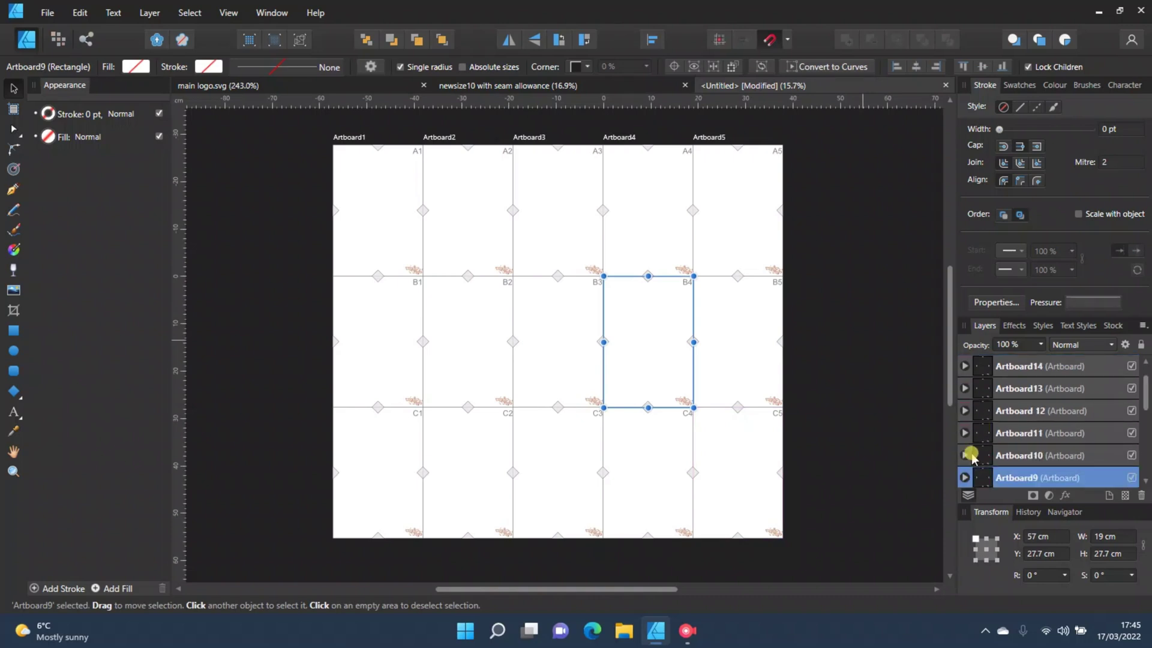
pyautogui.click(939, 441)
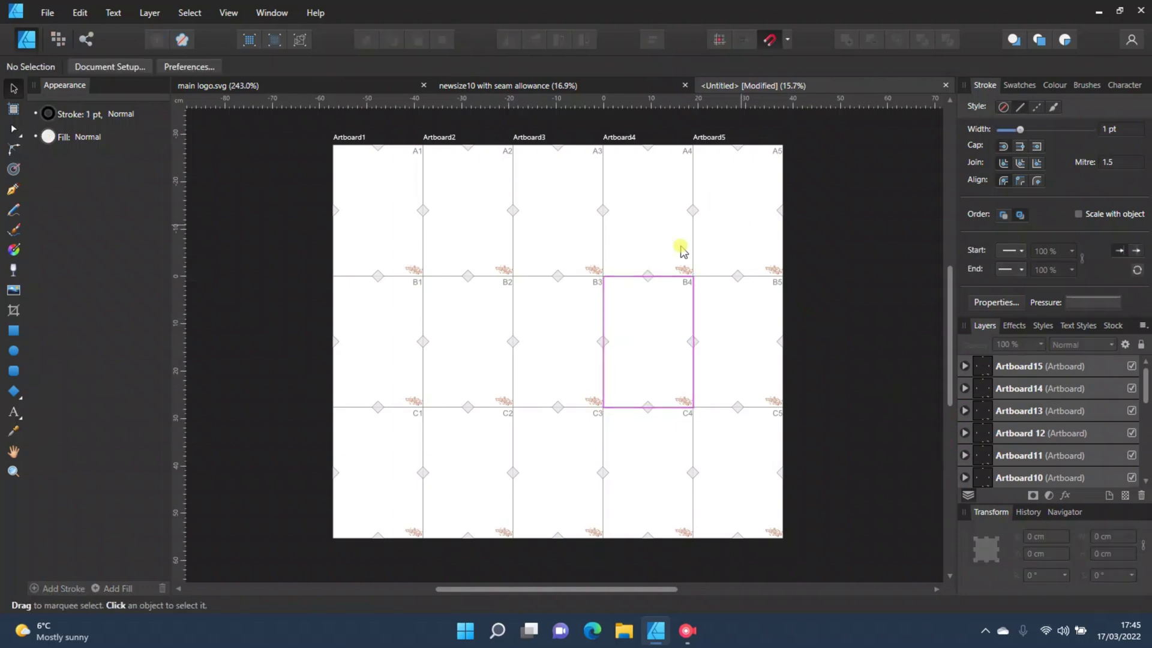
# Step: In the "newsize10 with seam allowance" document, check which pattern piece each layer holds and copy the Front panel layer
pyautogui.click(596, 86)
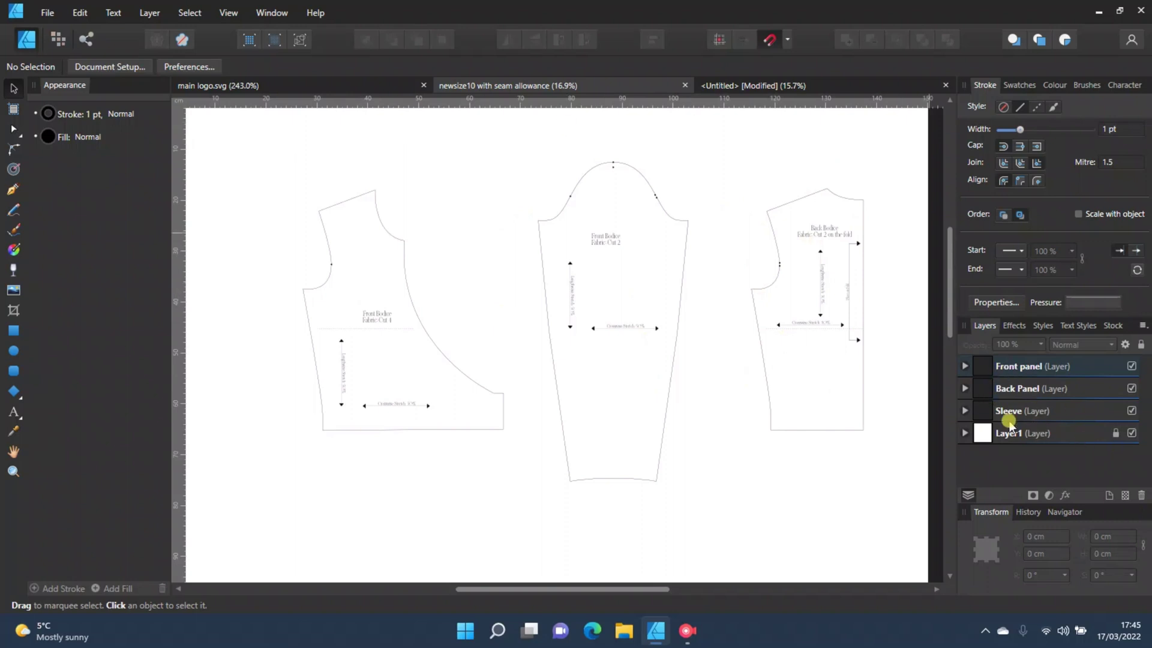
pyautogui.click(1040, 368)
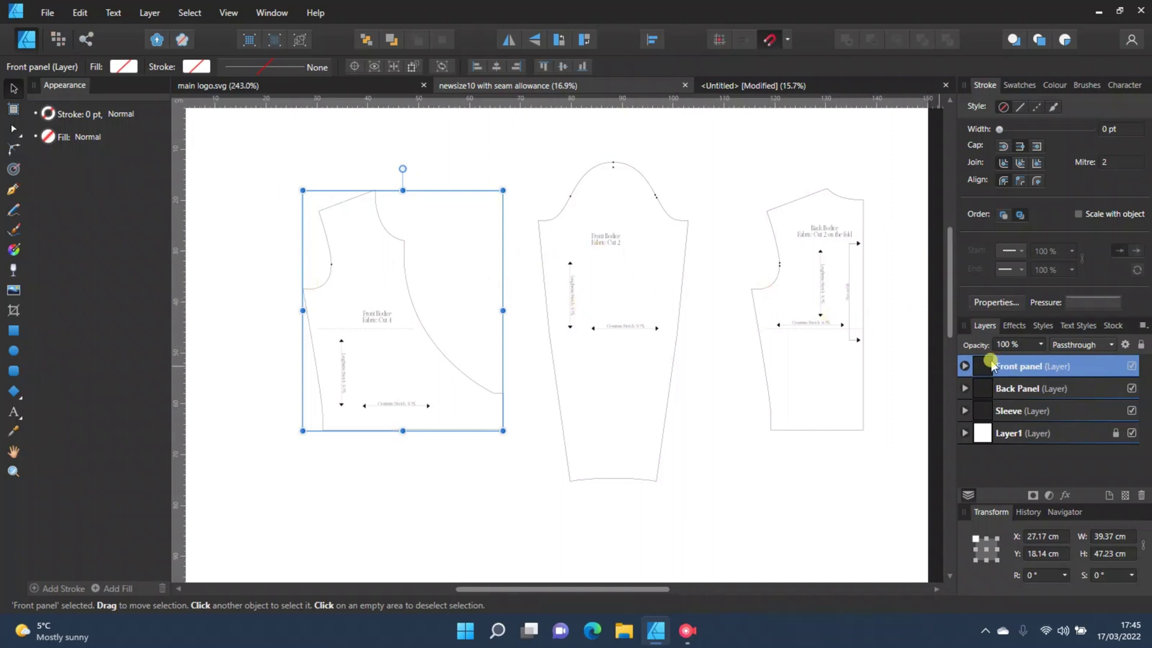
pyautogui.click(963, 368)
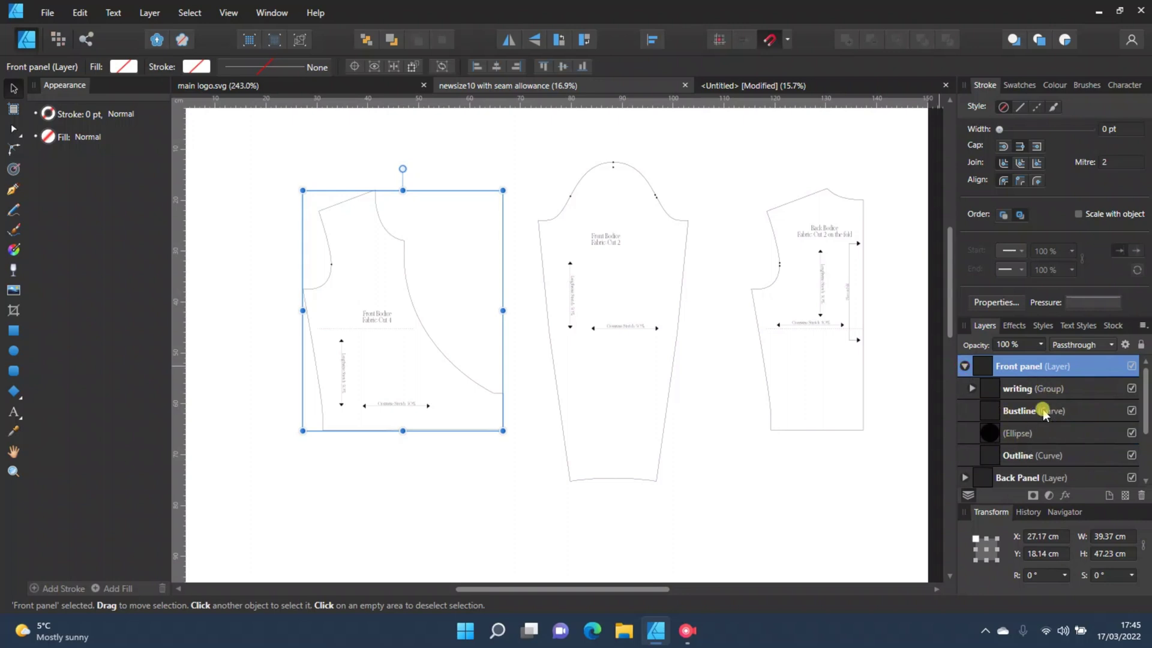
pyautogui.click(964, 366)
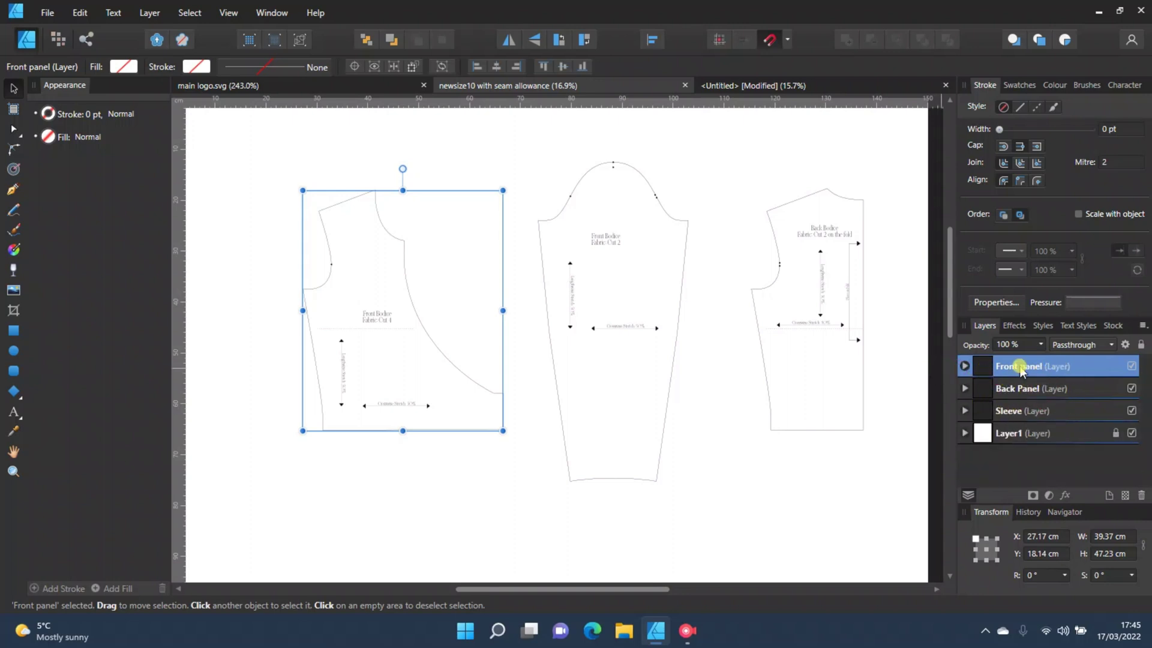
pyautogui.click(1026, 390)
pyautogui.click(1020, 410)
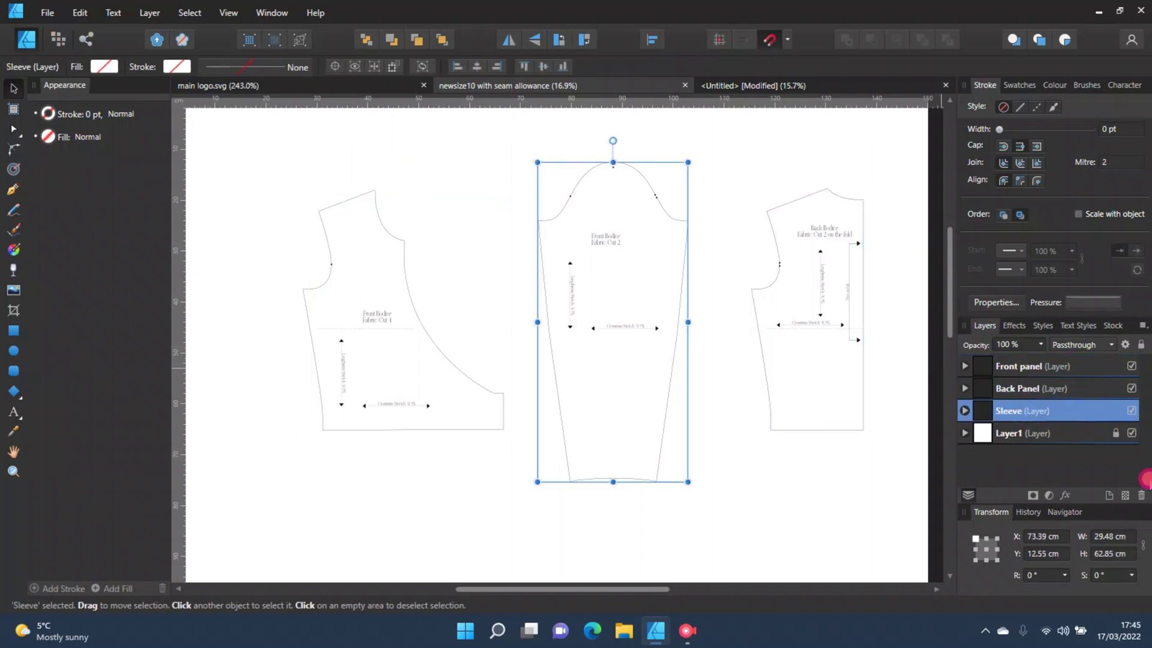
pyautogui.click(1023, 366)
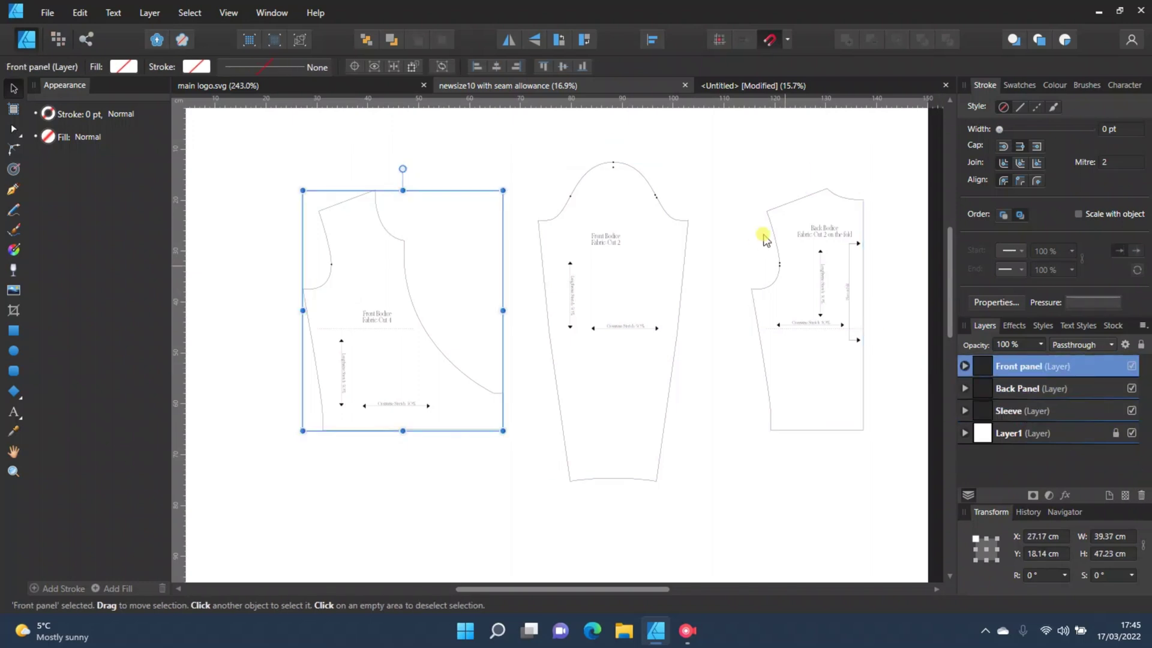
# Step: Paste the Front panel into the untitled artboard document and move it over the A1 corner, at about X 2.69 cm, Y 2.7 cm
pyautogui.click(720, 85)
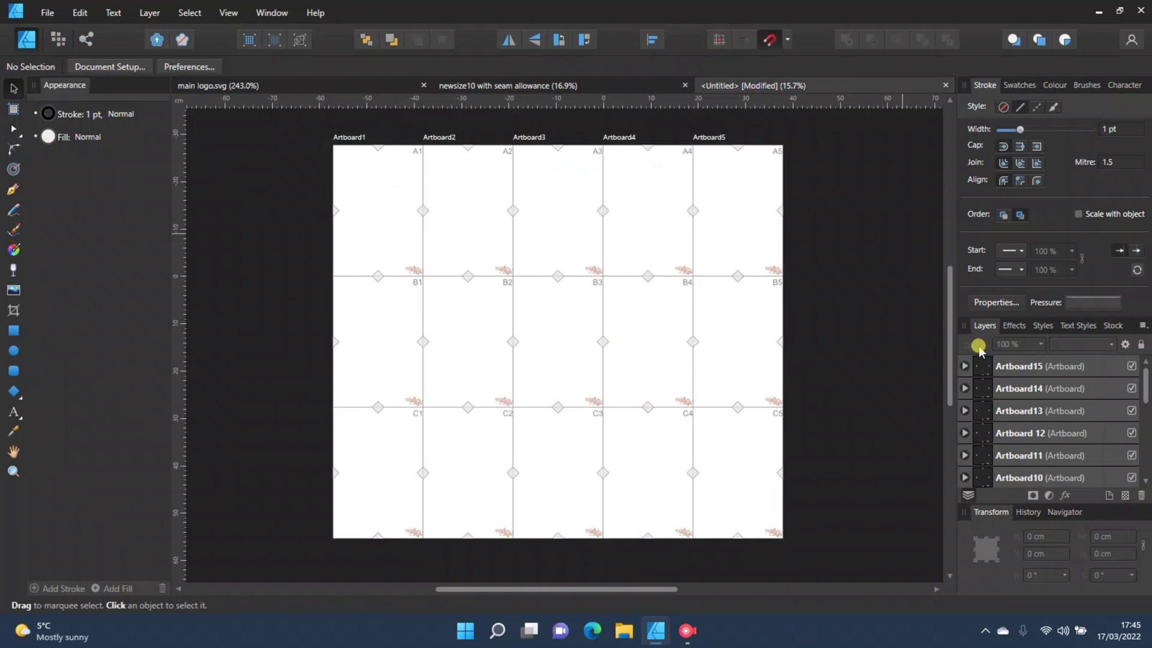
pyautogui.click(735, 387)
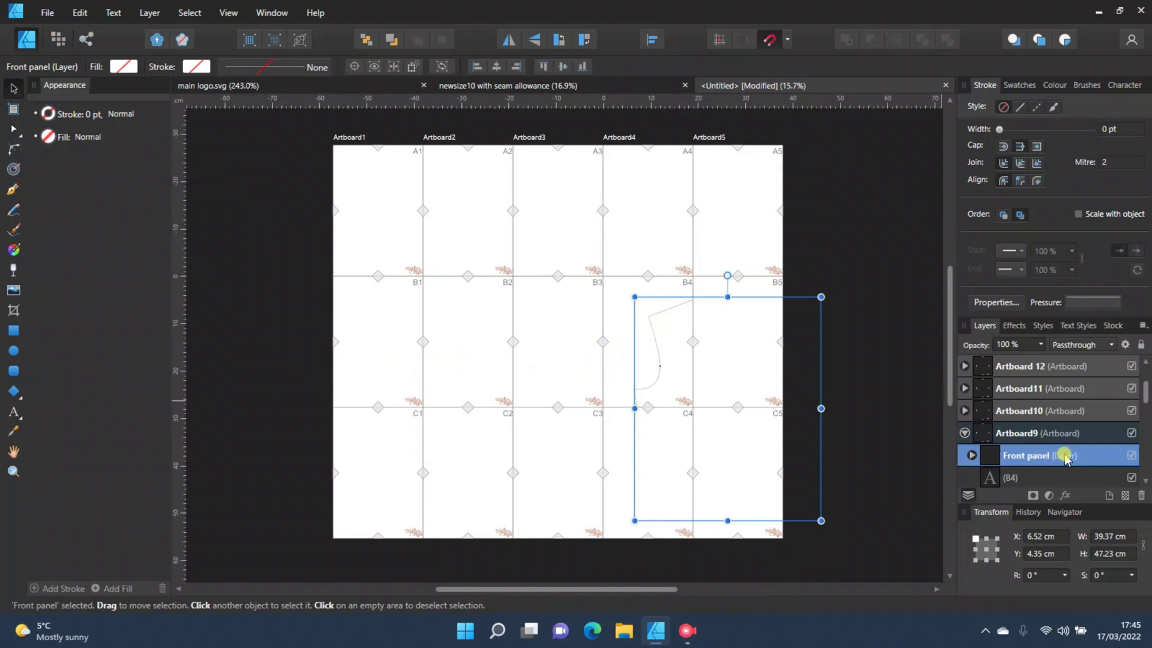
pyautogui.moveTo(723, 415); pyautogui.dragTo(442, 281)
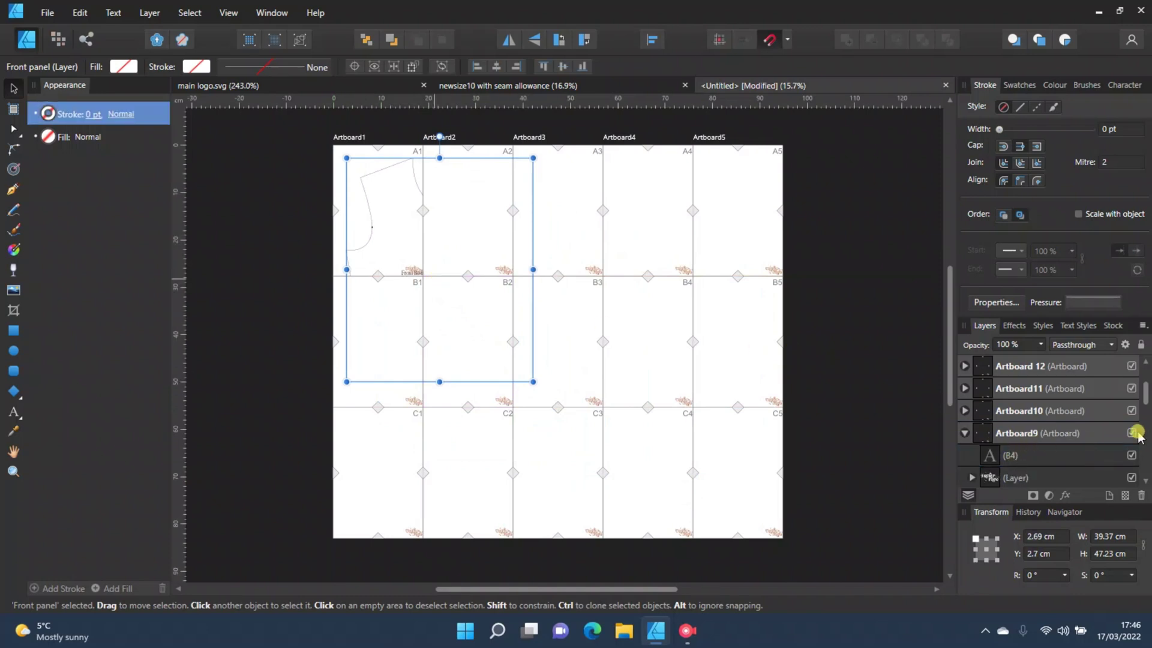
# Step: Move the Front panel layer out of Artboard1 to directly above it in the layer order, collapse the expanded artboards and deselect
pyautogui.click(965, 433)
pyautogui.moveTo(1147, 410); pyautogui.dragTo(1143, 463)
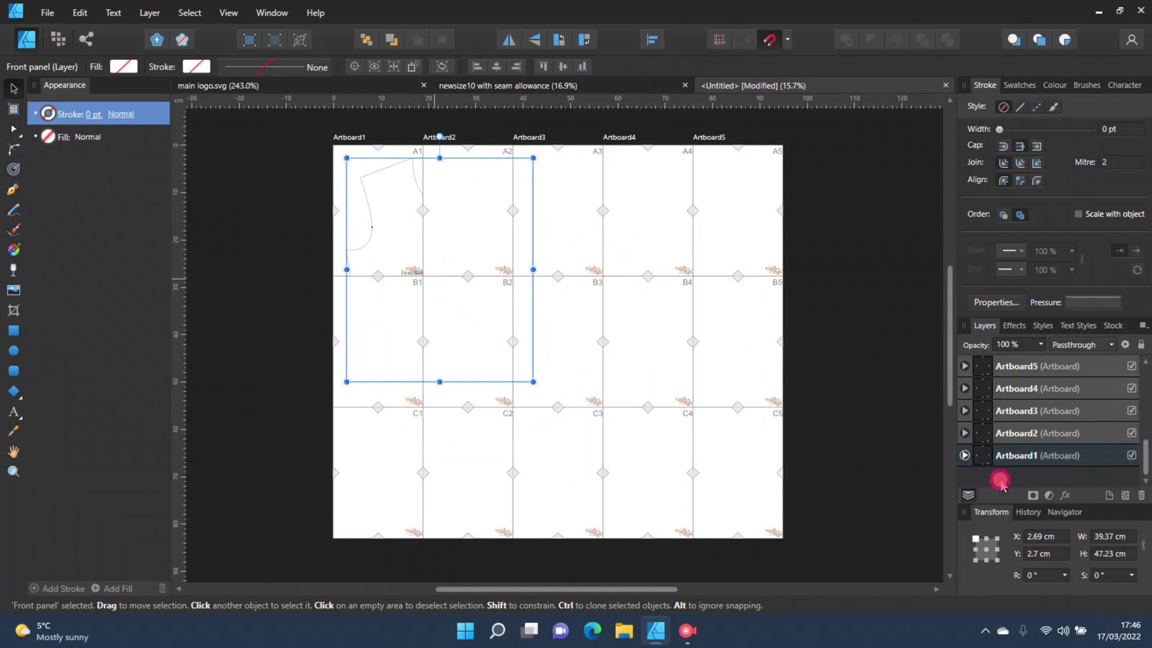
pyautogui.click(964, 455)
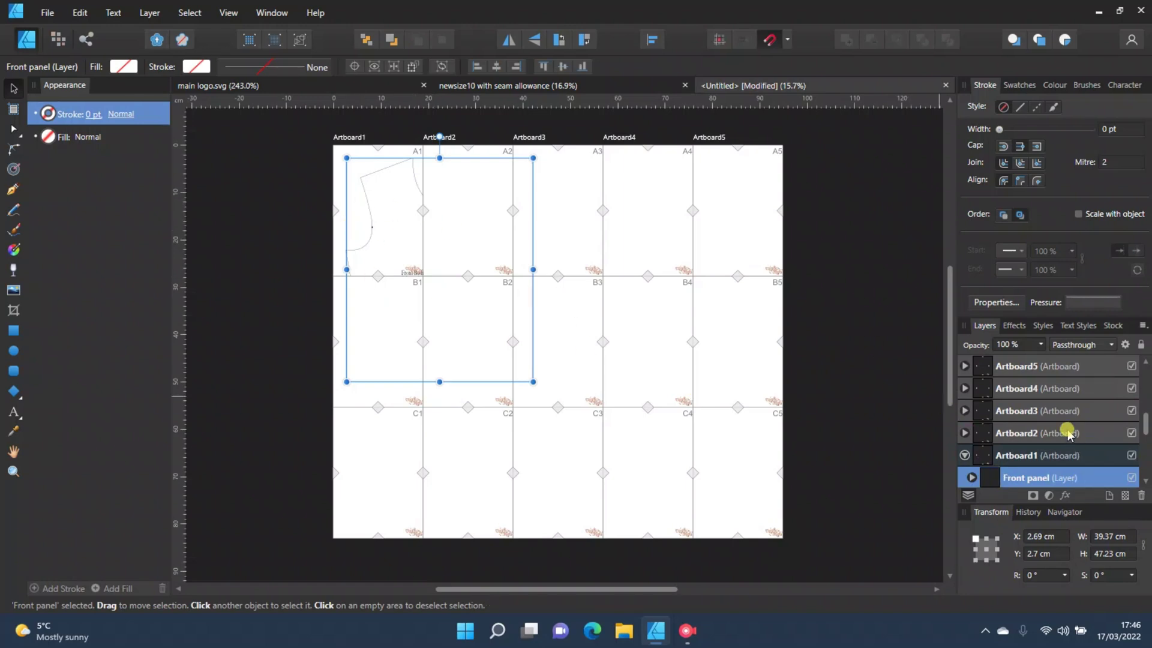
pyautogui.scroll(-1, 1067, 434)
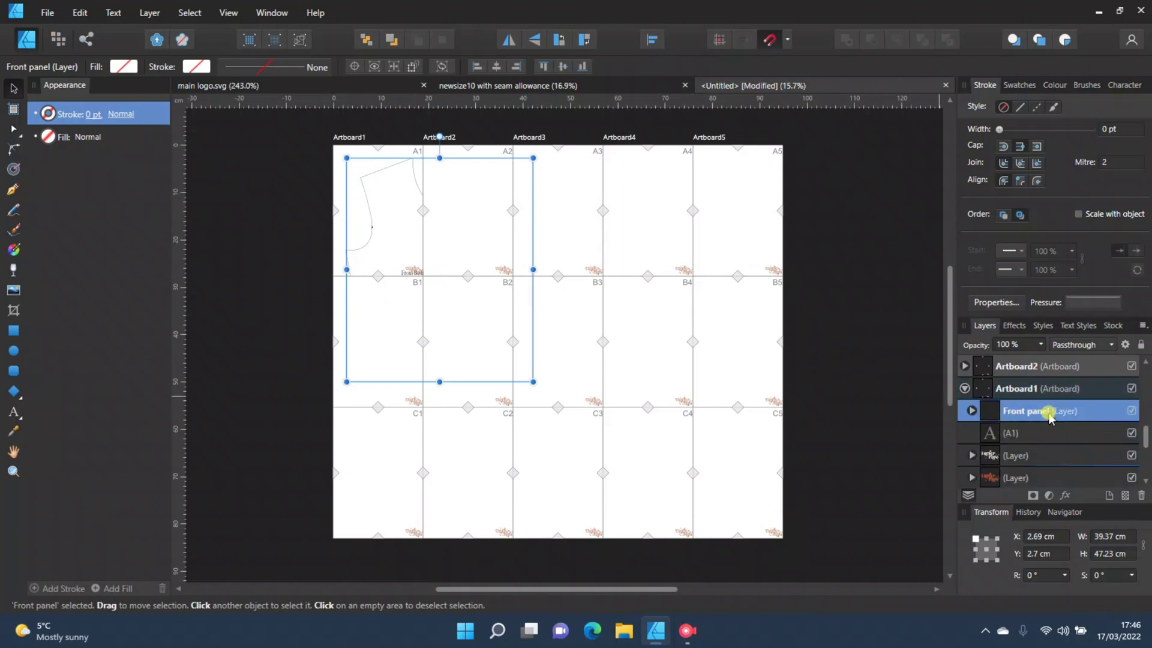
pyautogui.scroll(1, 1040, 422)
pyautogui.moveTo(1015, 483); pyautogui.dragTo(1011, 427)
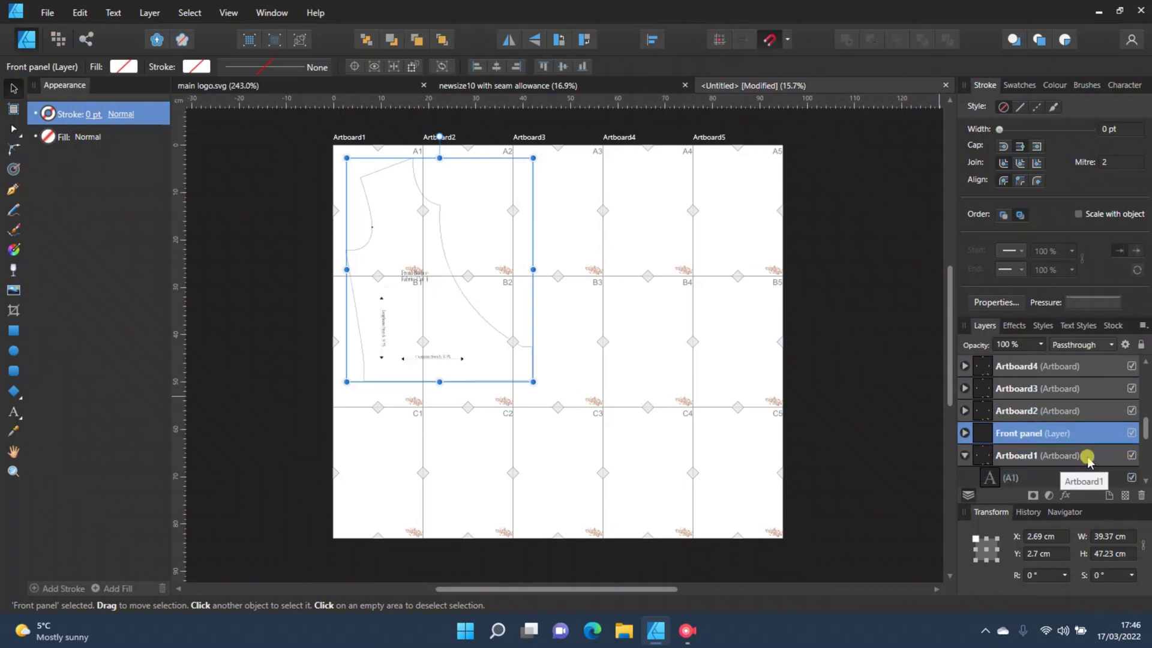
pyautogui.click(965, 456)
pyautogui.click(862, 426)
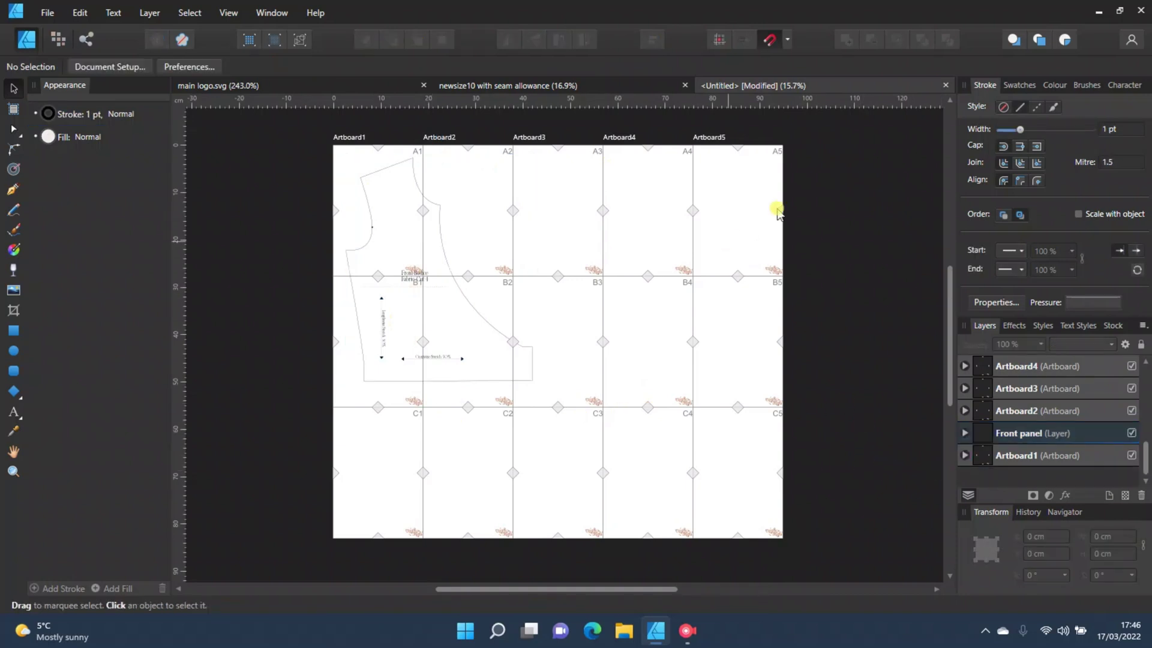
# Step: Copy the Back Panel layer from the "newsize10 with seam allowance" document and paste it into the untitled artboard document
pyautogui.click(607, 87)
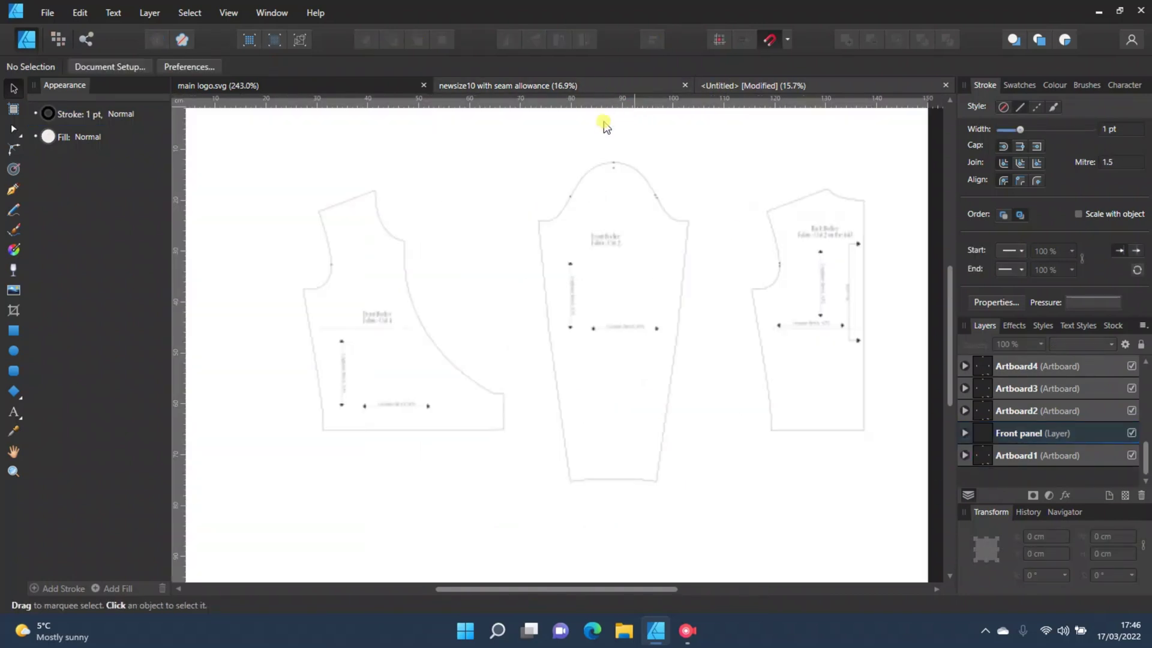
pyautogui.click(1034, 388)
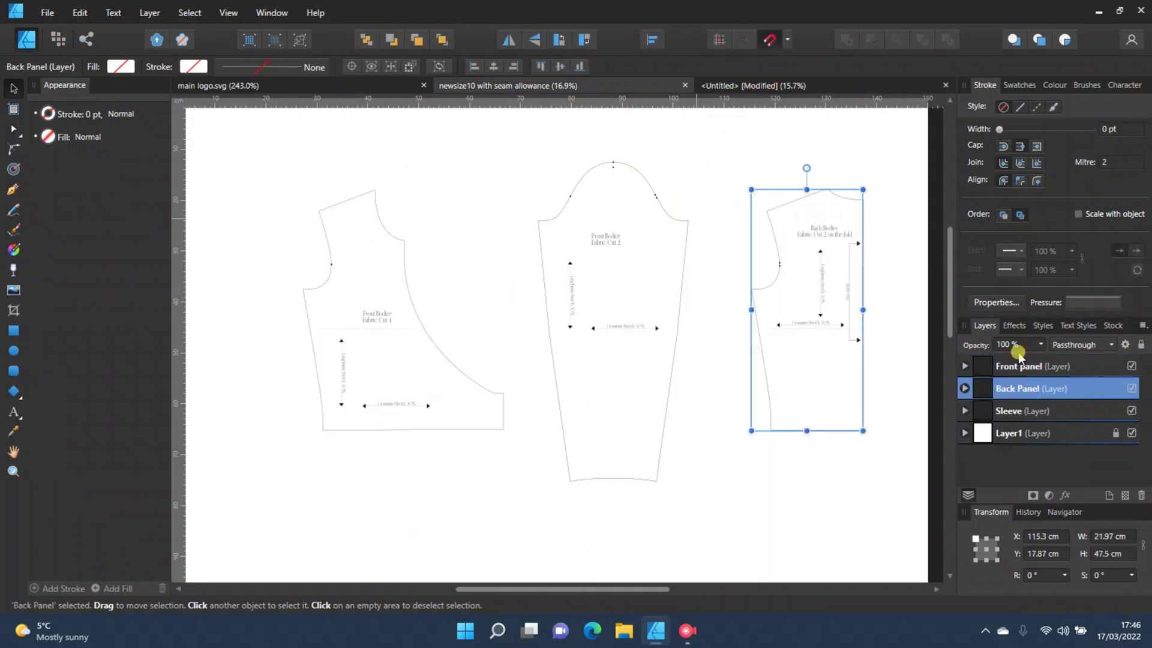
pyautogui.click(806, 85)
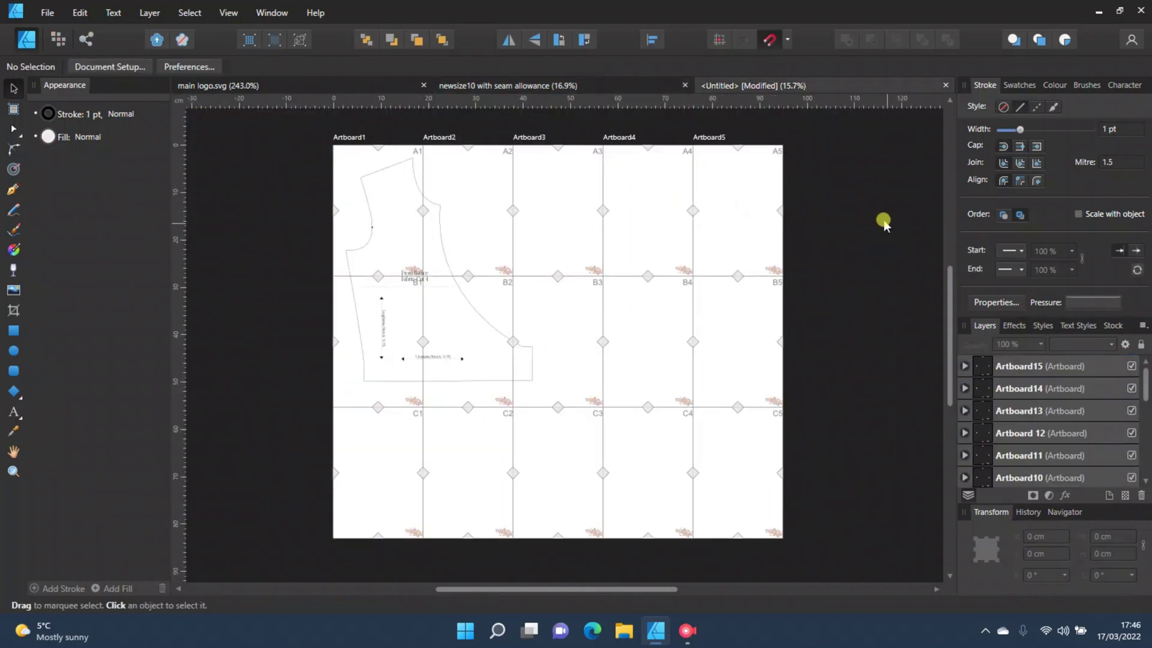
pyautogui.hotkey('ctrl', 'v')
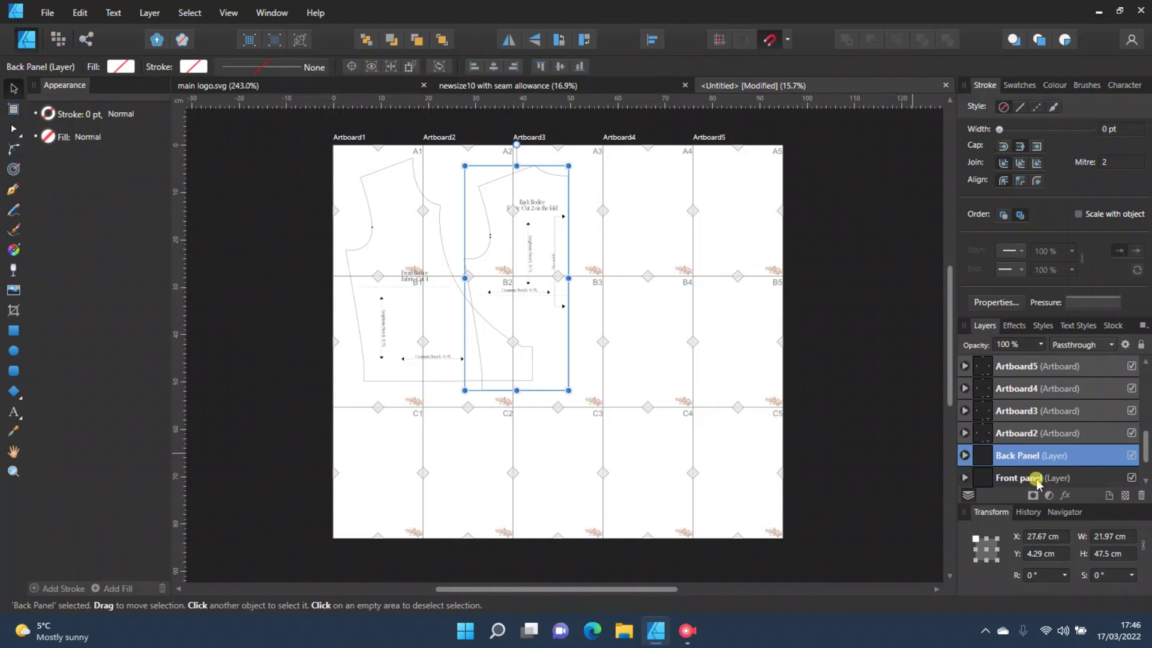